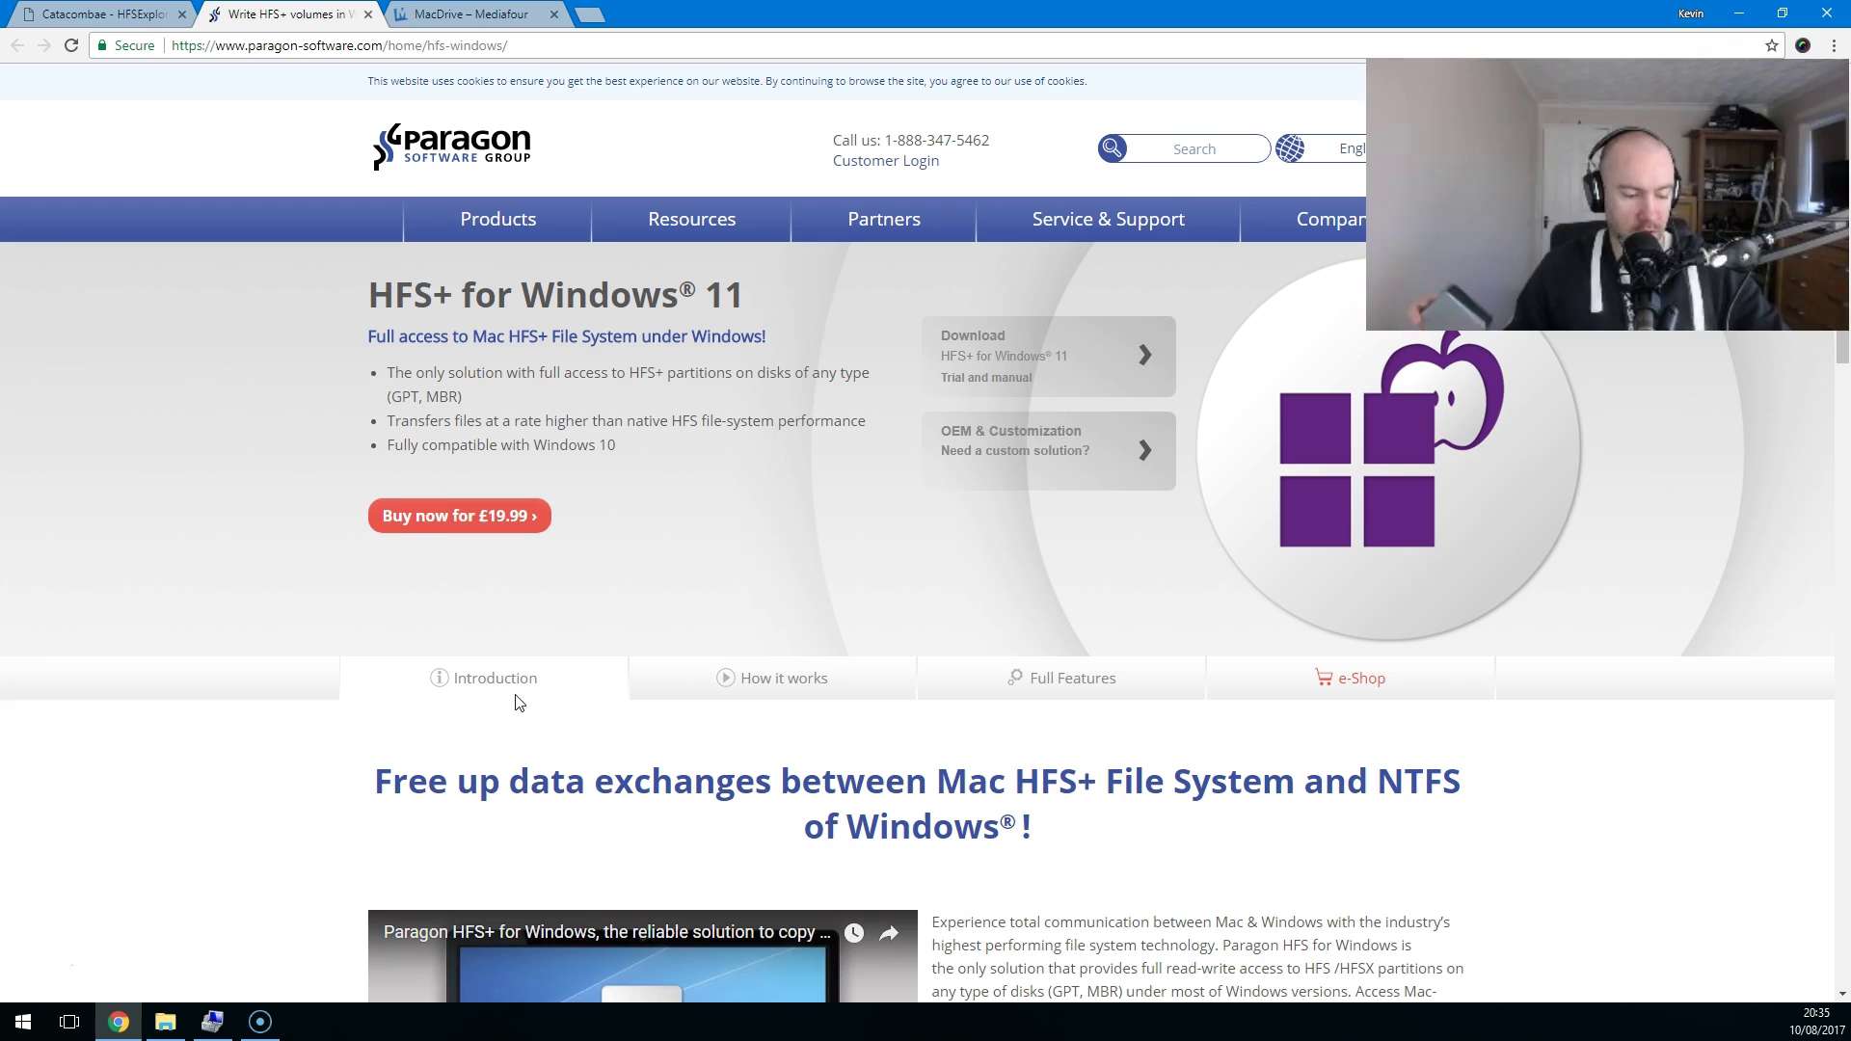
Compare the MacDrive and Paragon HFS+ tabs, then return to the HFSExplorer 0.23.1 project page.
left_click(493, 705)
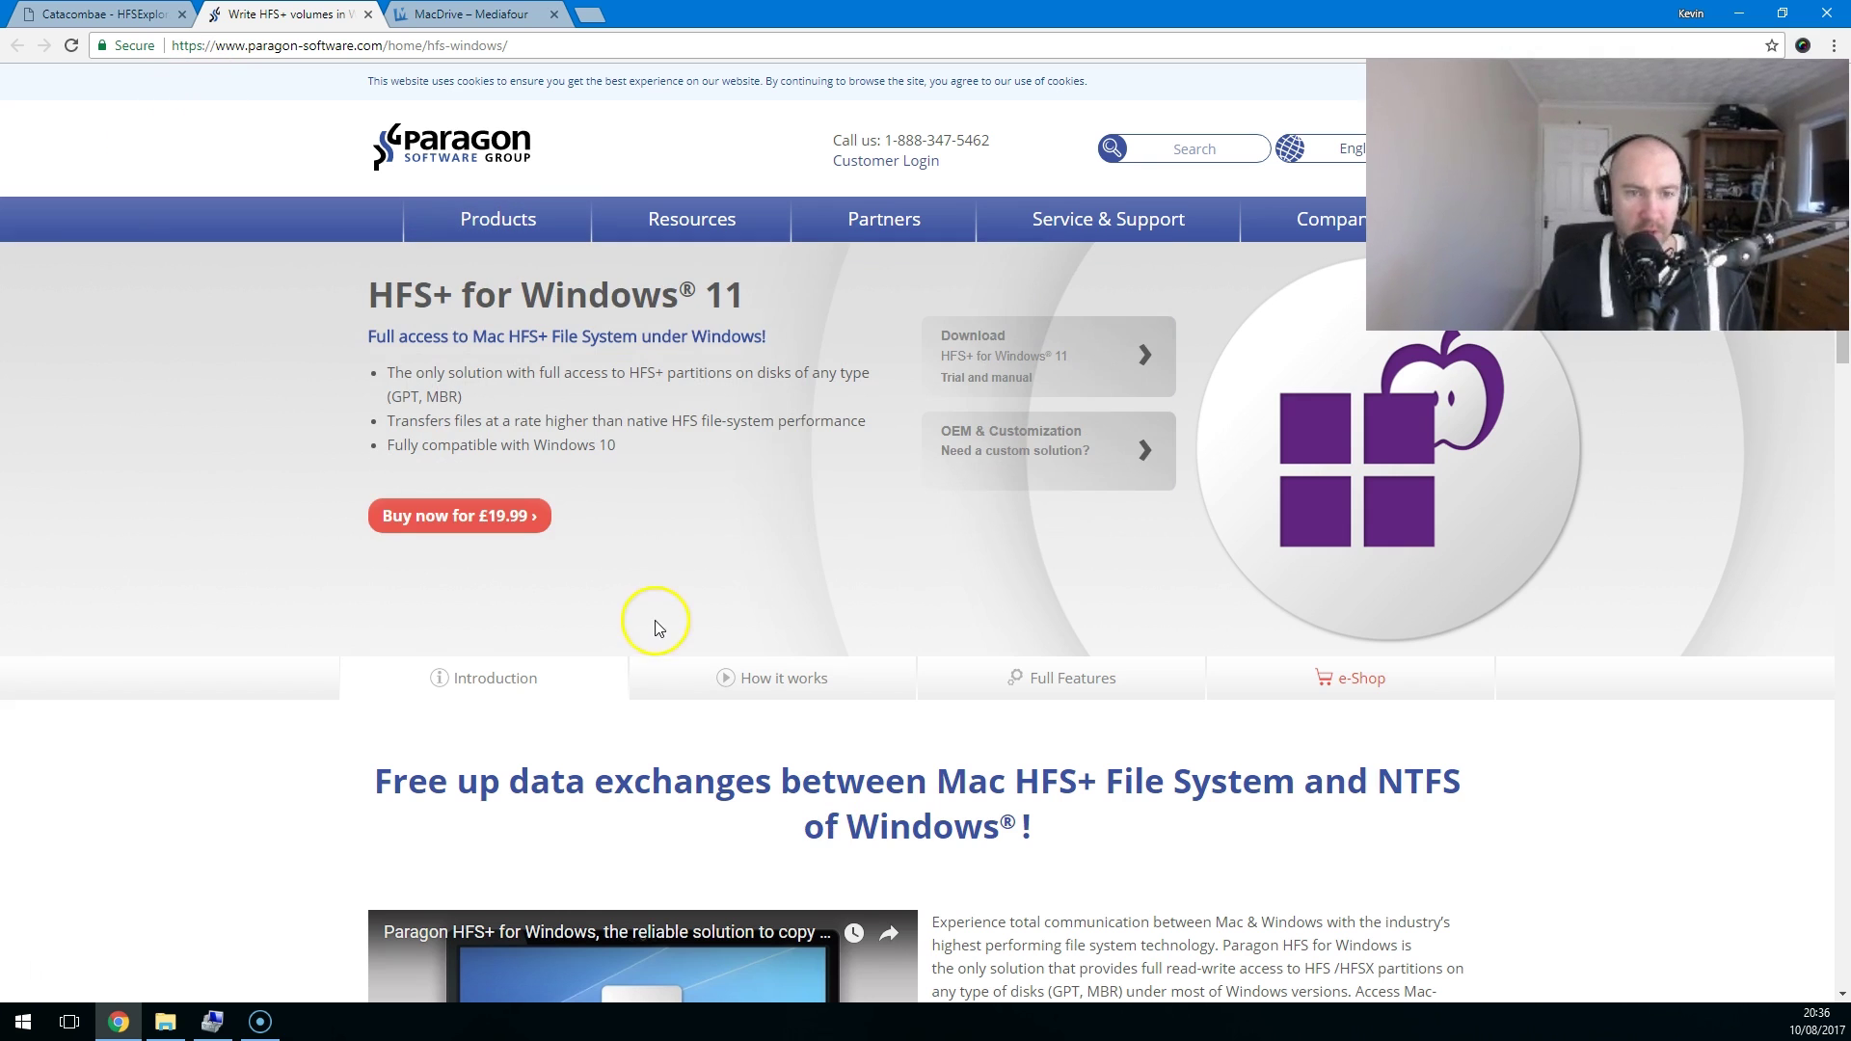
key("ctrl+Tab")
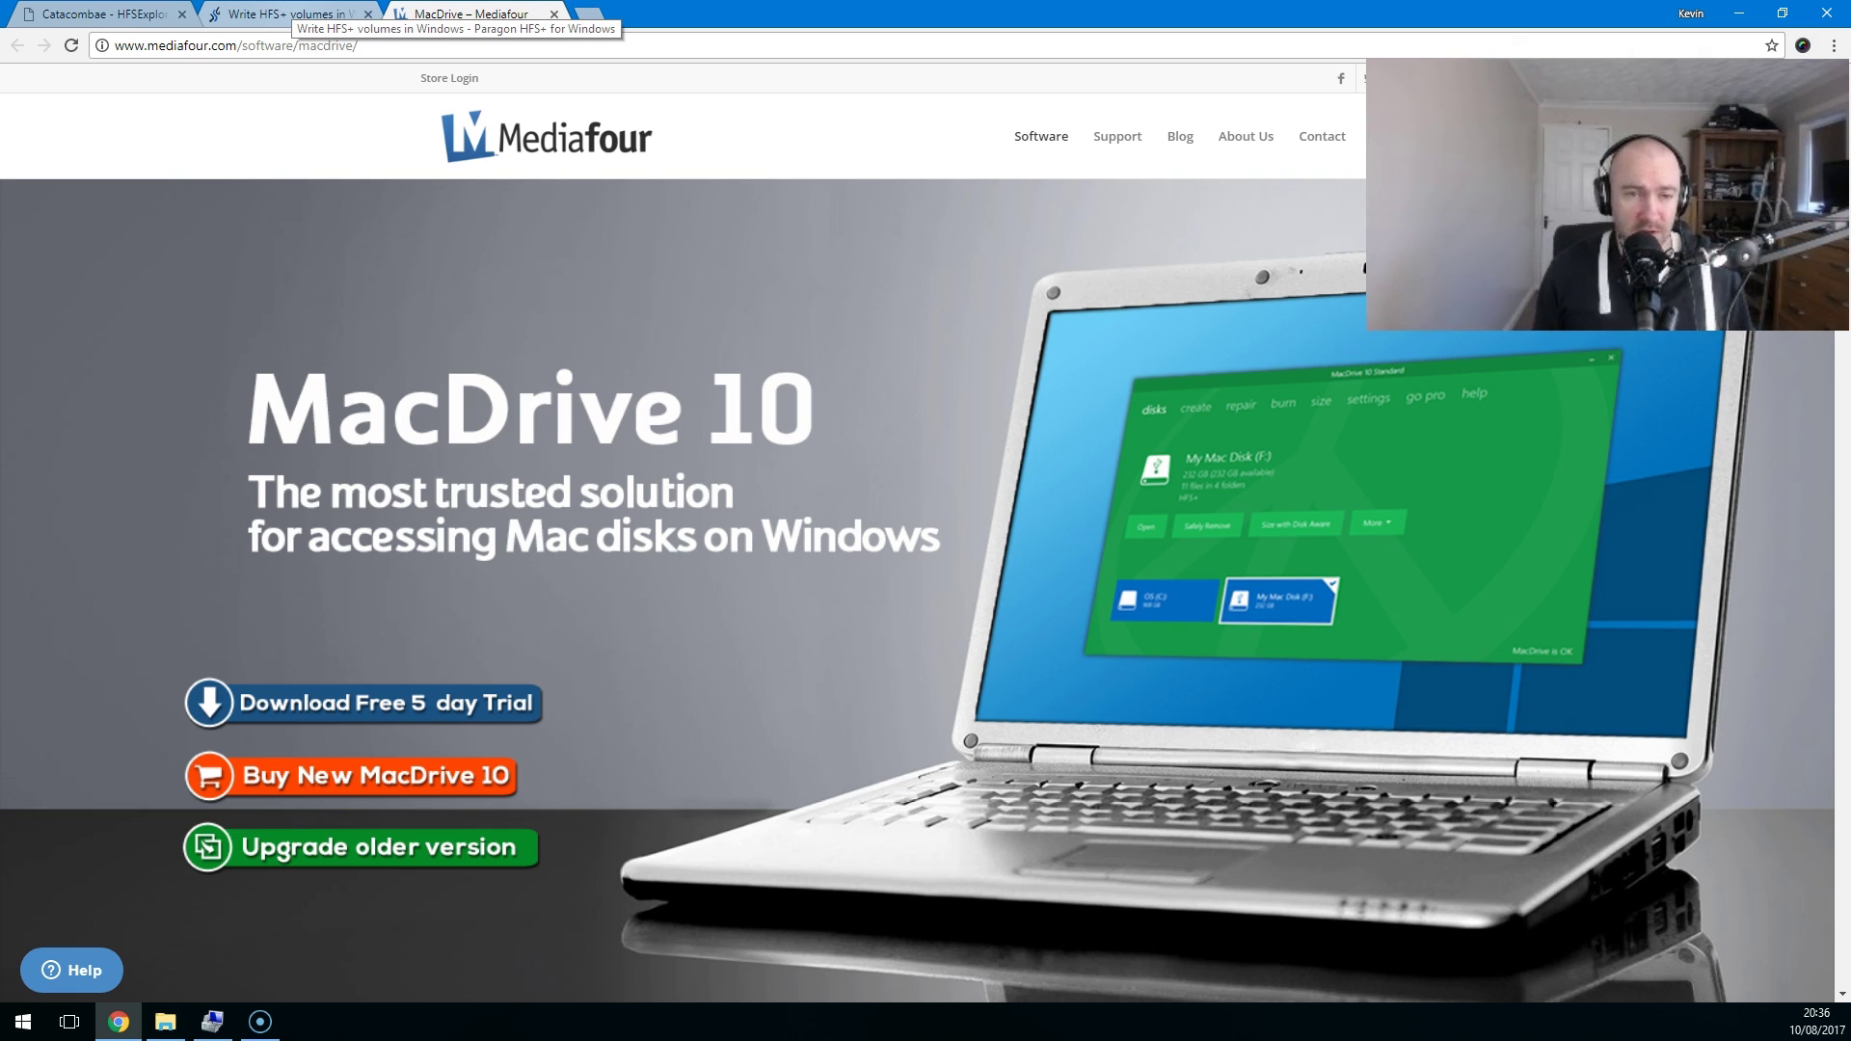
left_click(287, 14)
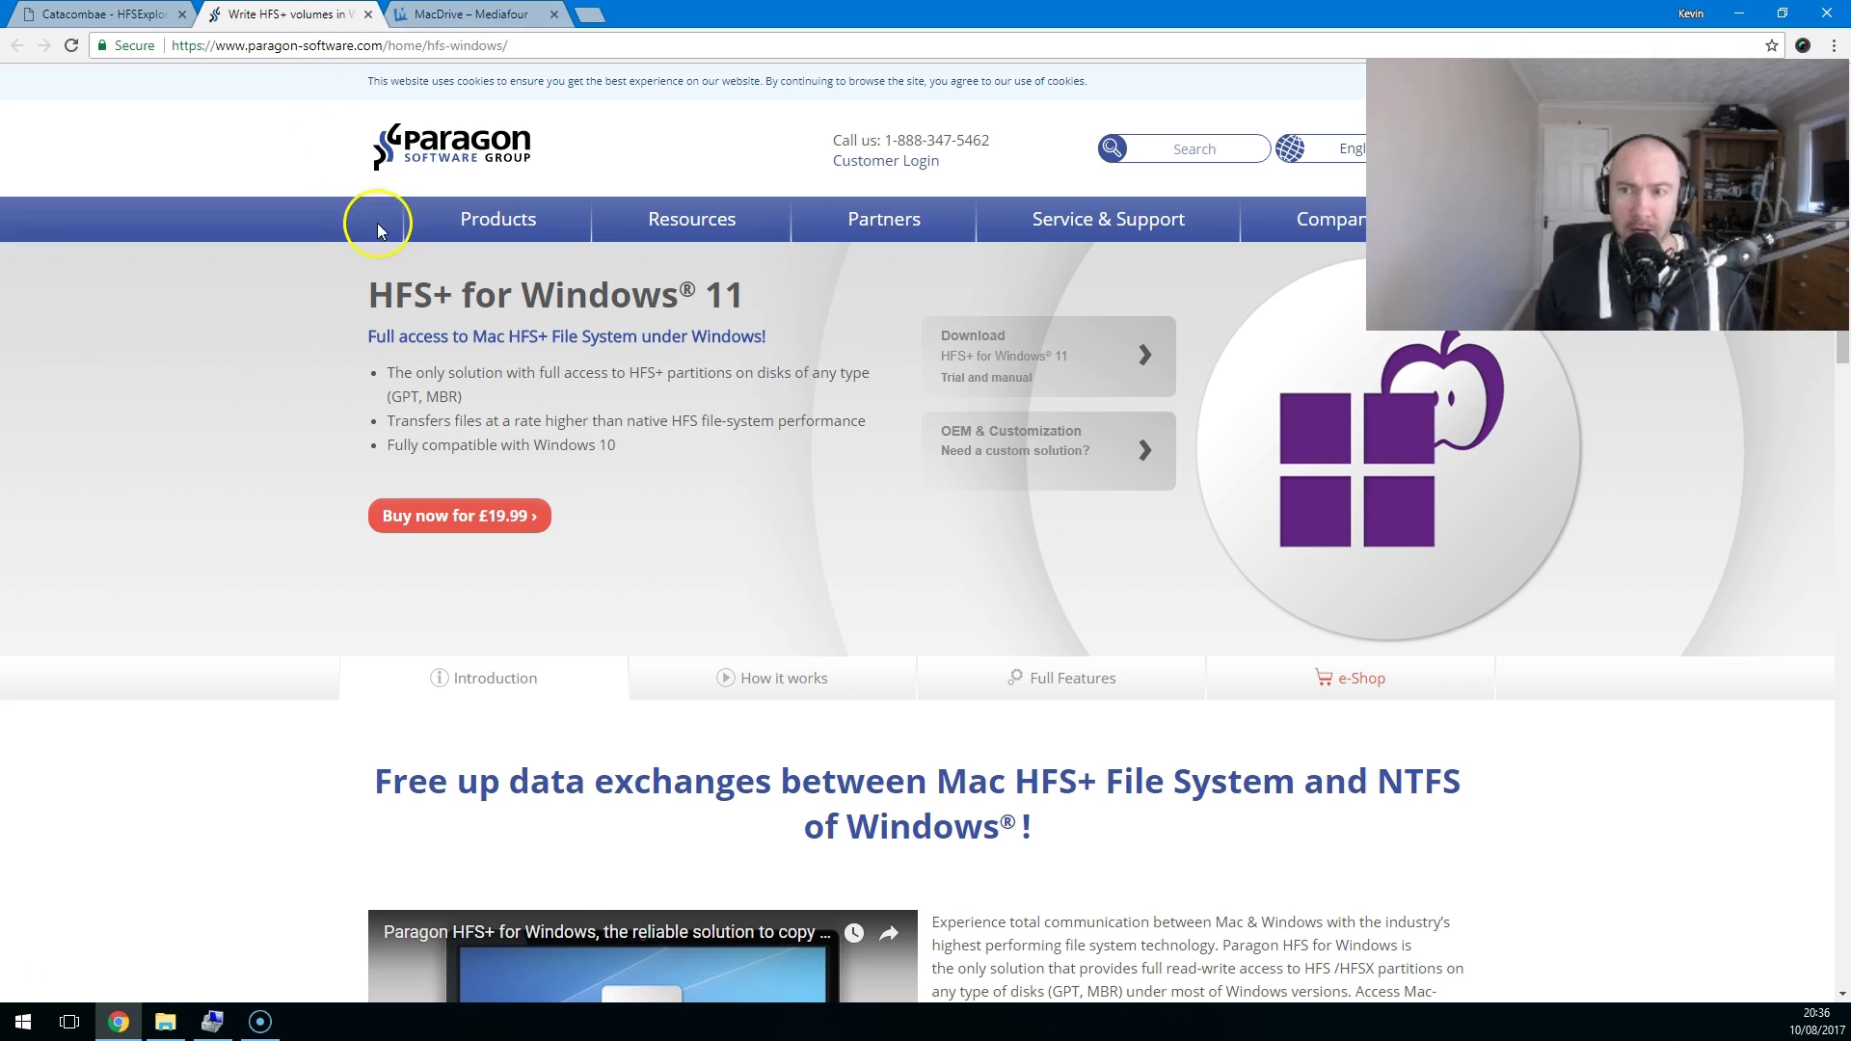
left_click(97, 13)
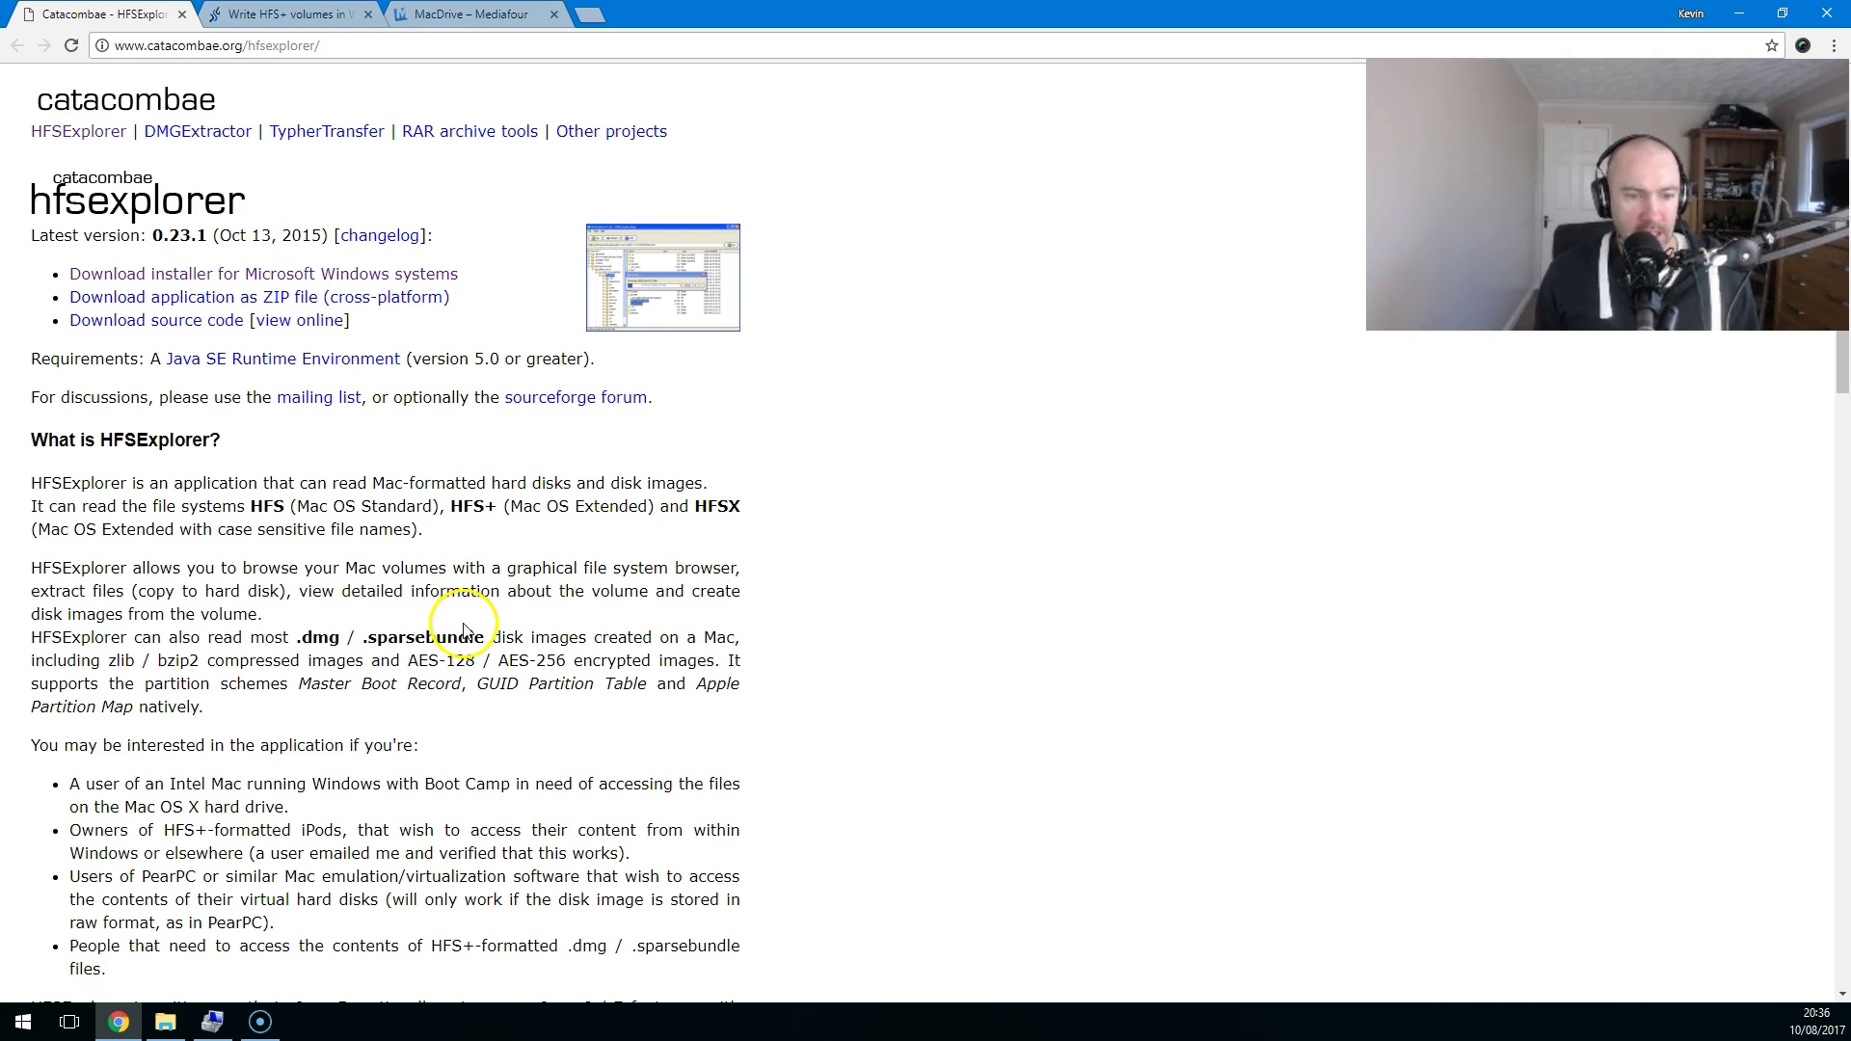
Read HFSExplorer's use cases, highlighting the Boot Camp and HFS+ iPod notes, then switch to Computer Management.
scroll(448, 655, "down", 3)
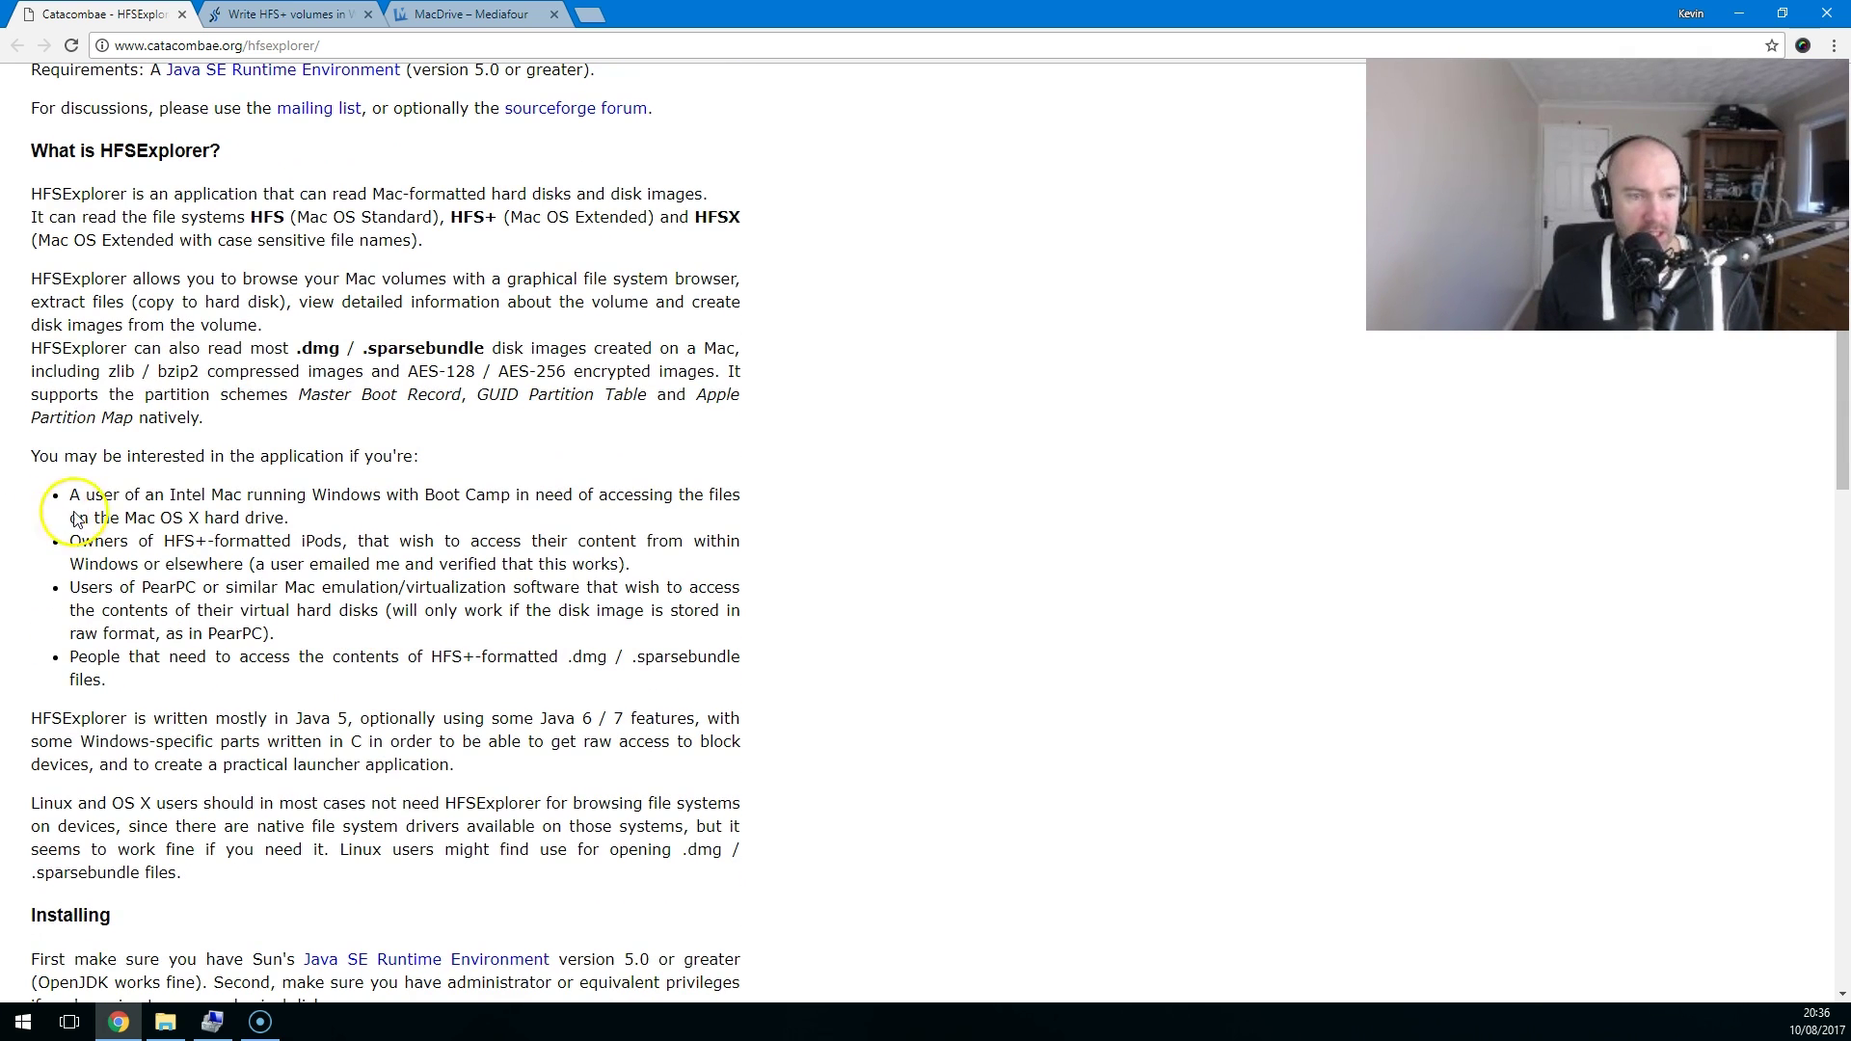
left_click_drag(176, 495, 386, 495)
left_click_drag(164, 541, 329, 538)
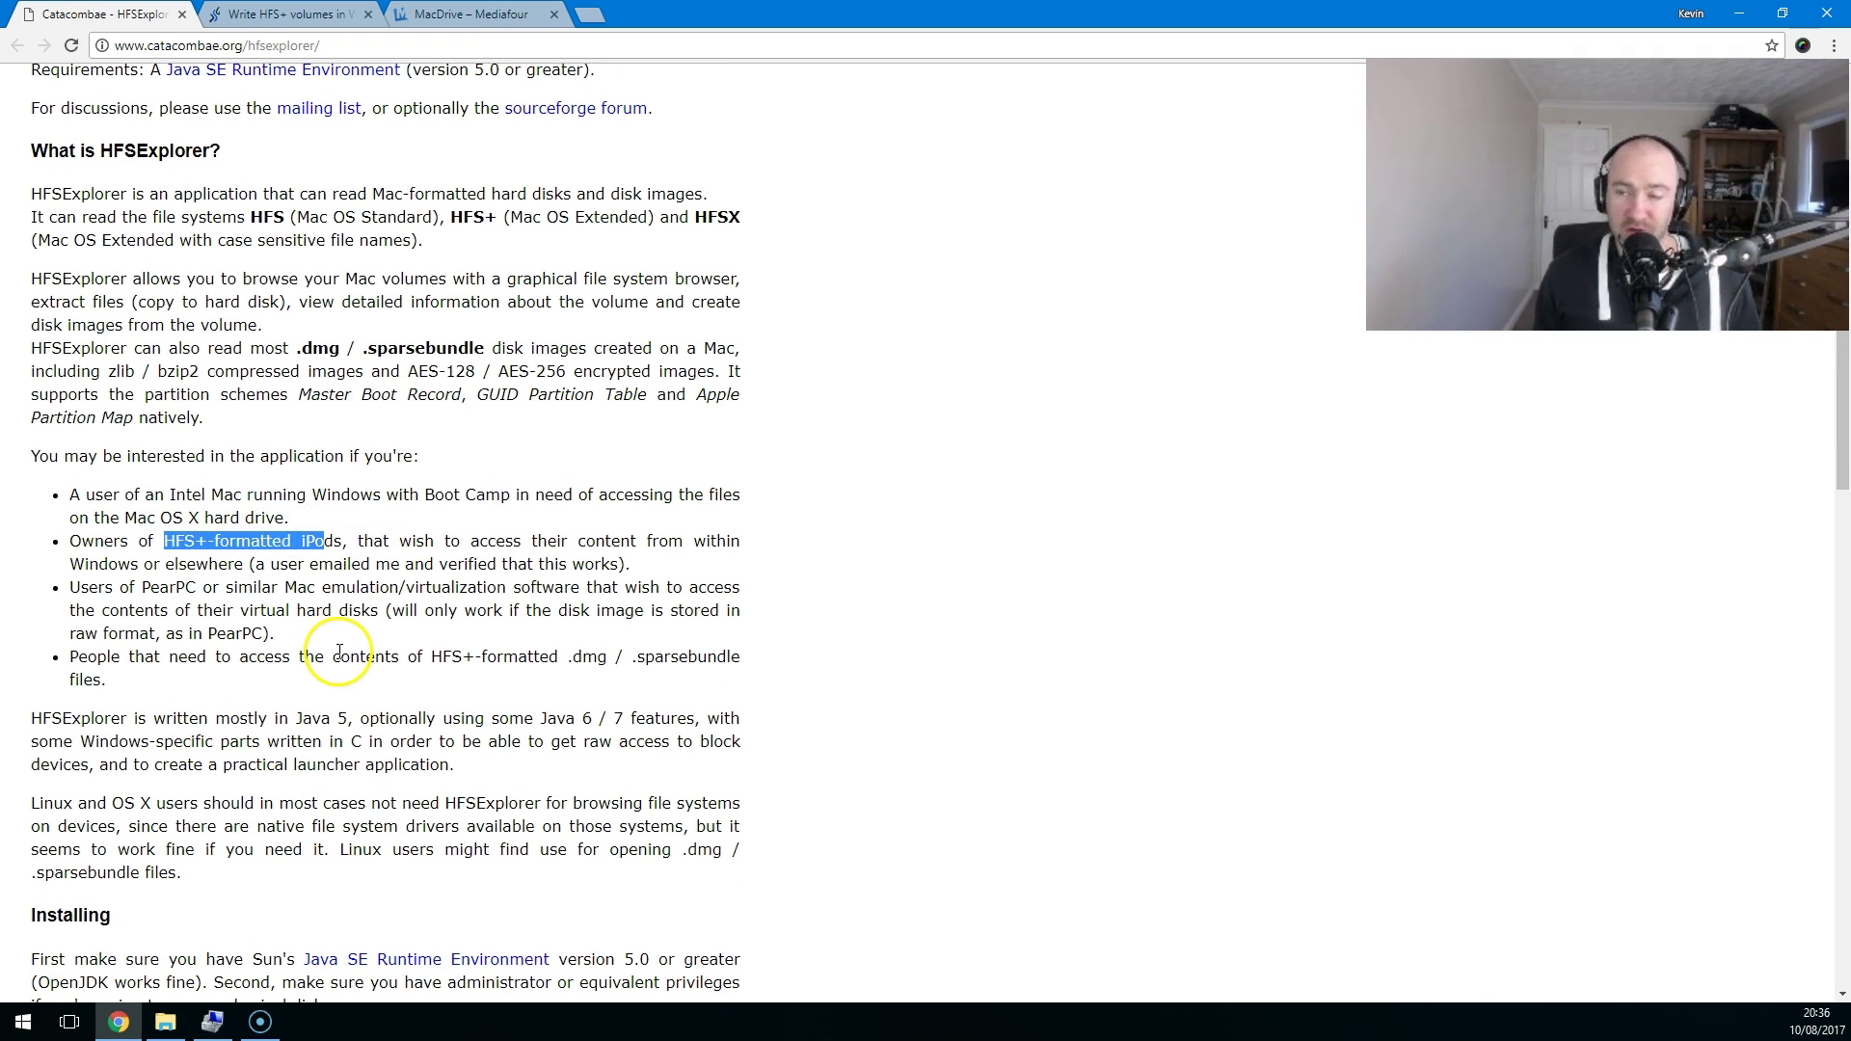
scroll(343, 665, "down", 5)
scroll(347, 676, "down", 10)
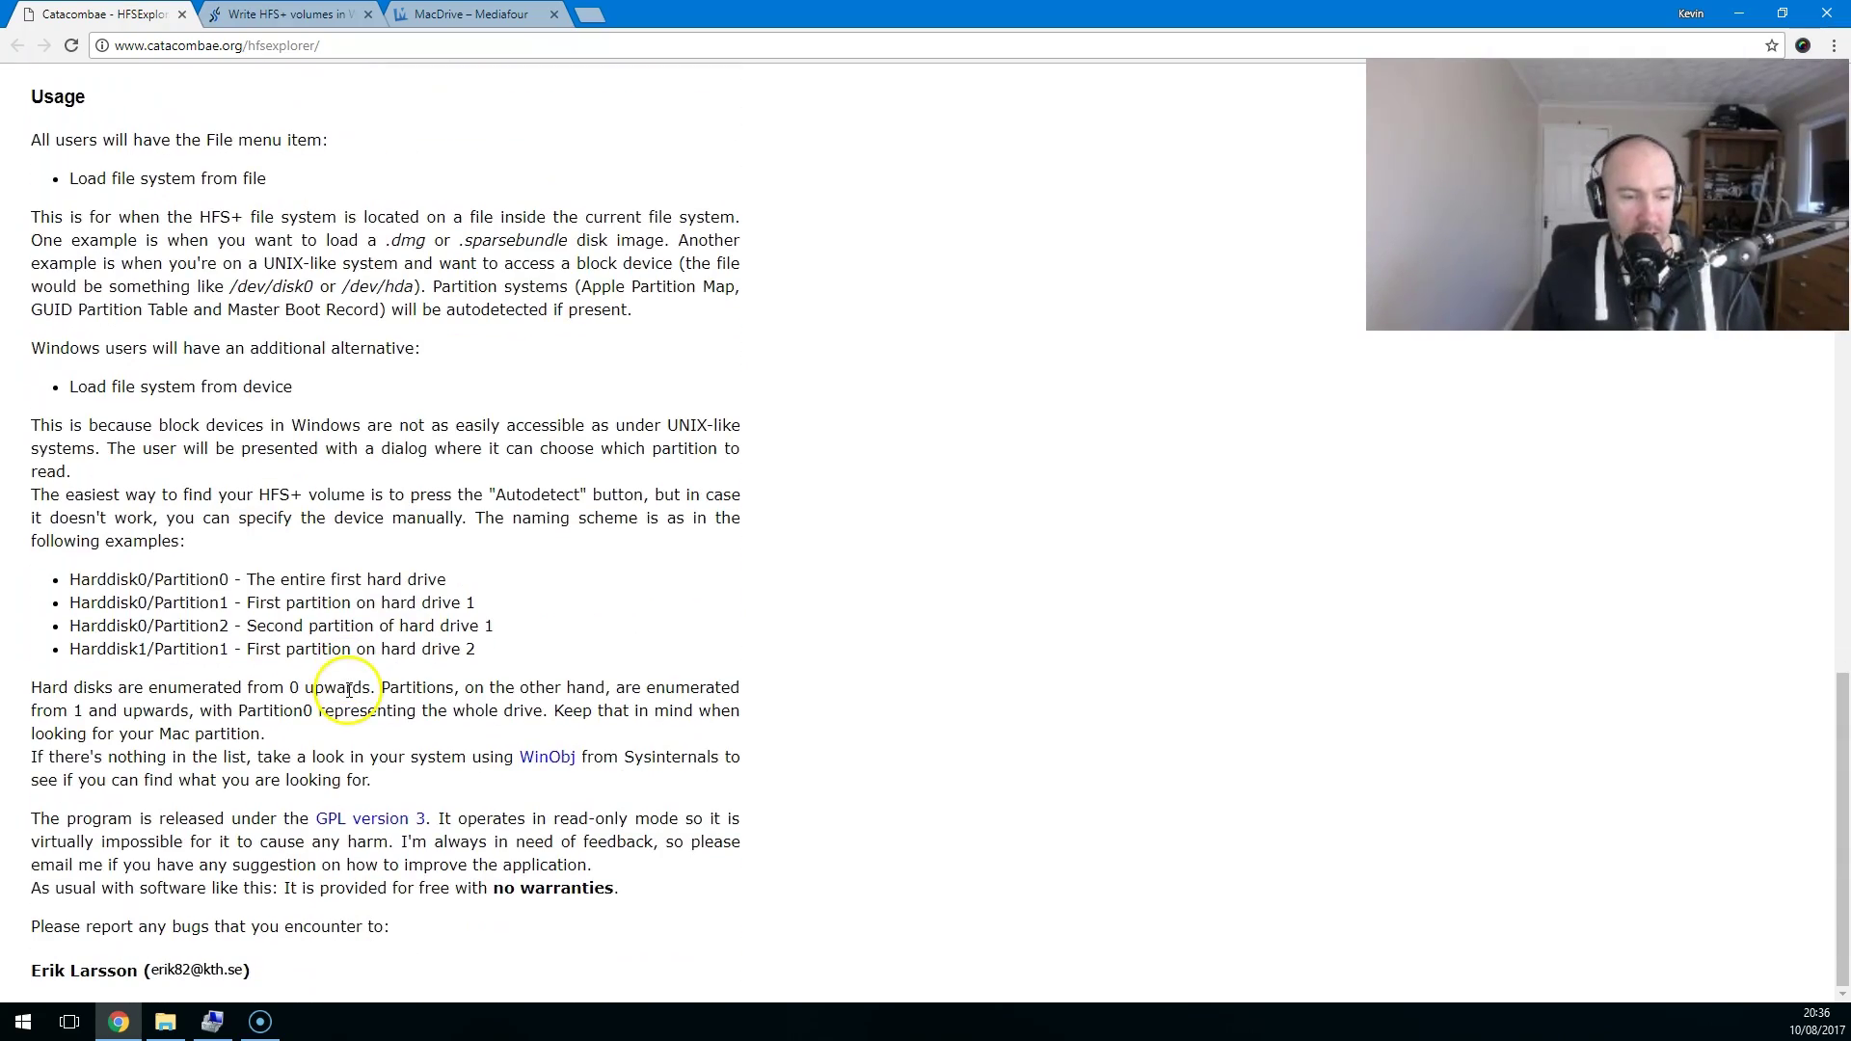
scroll(473, 711, "up", 18)
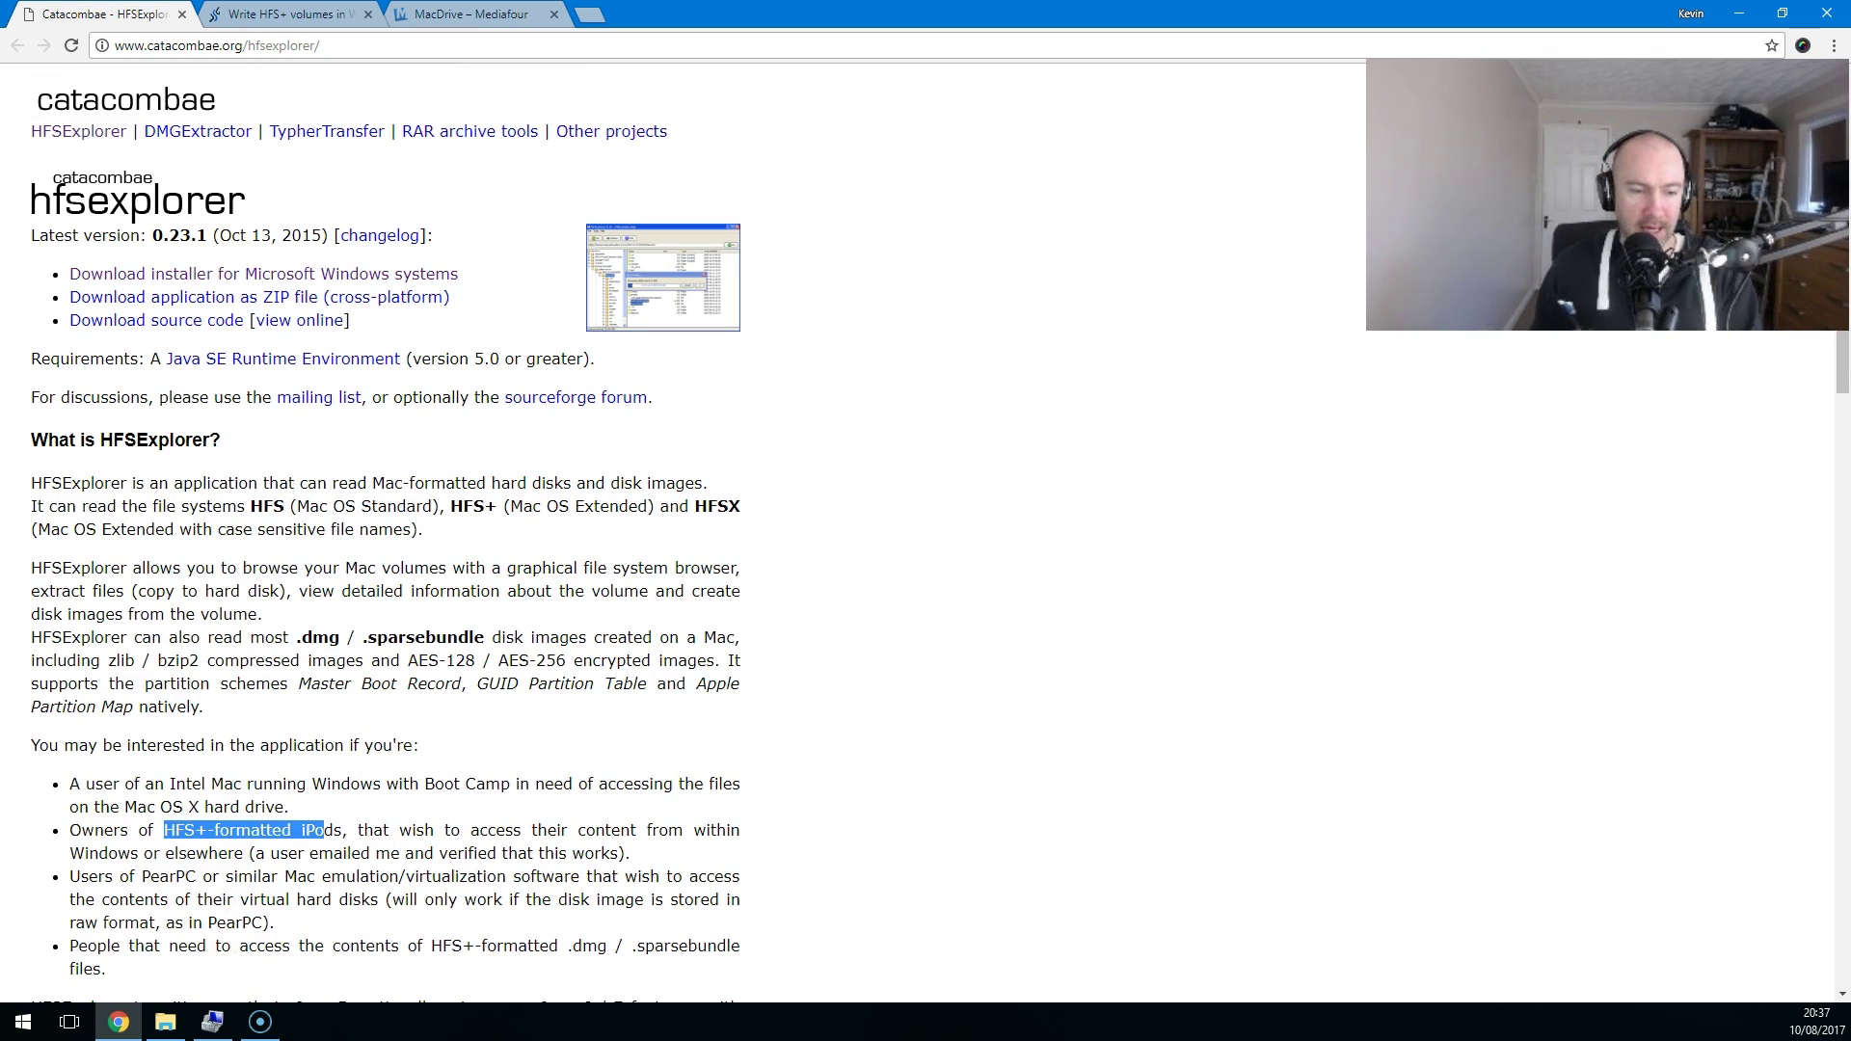
left_click(212, 1022)
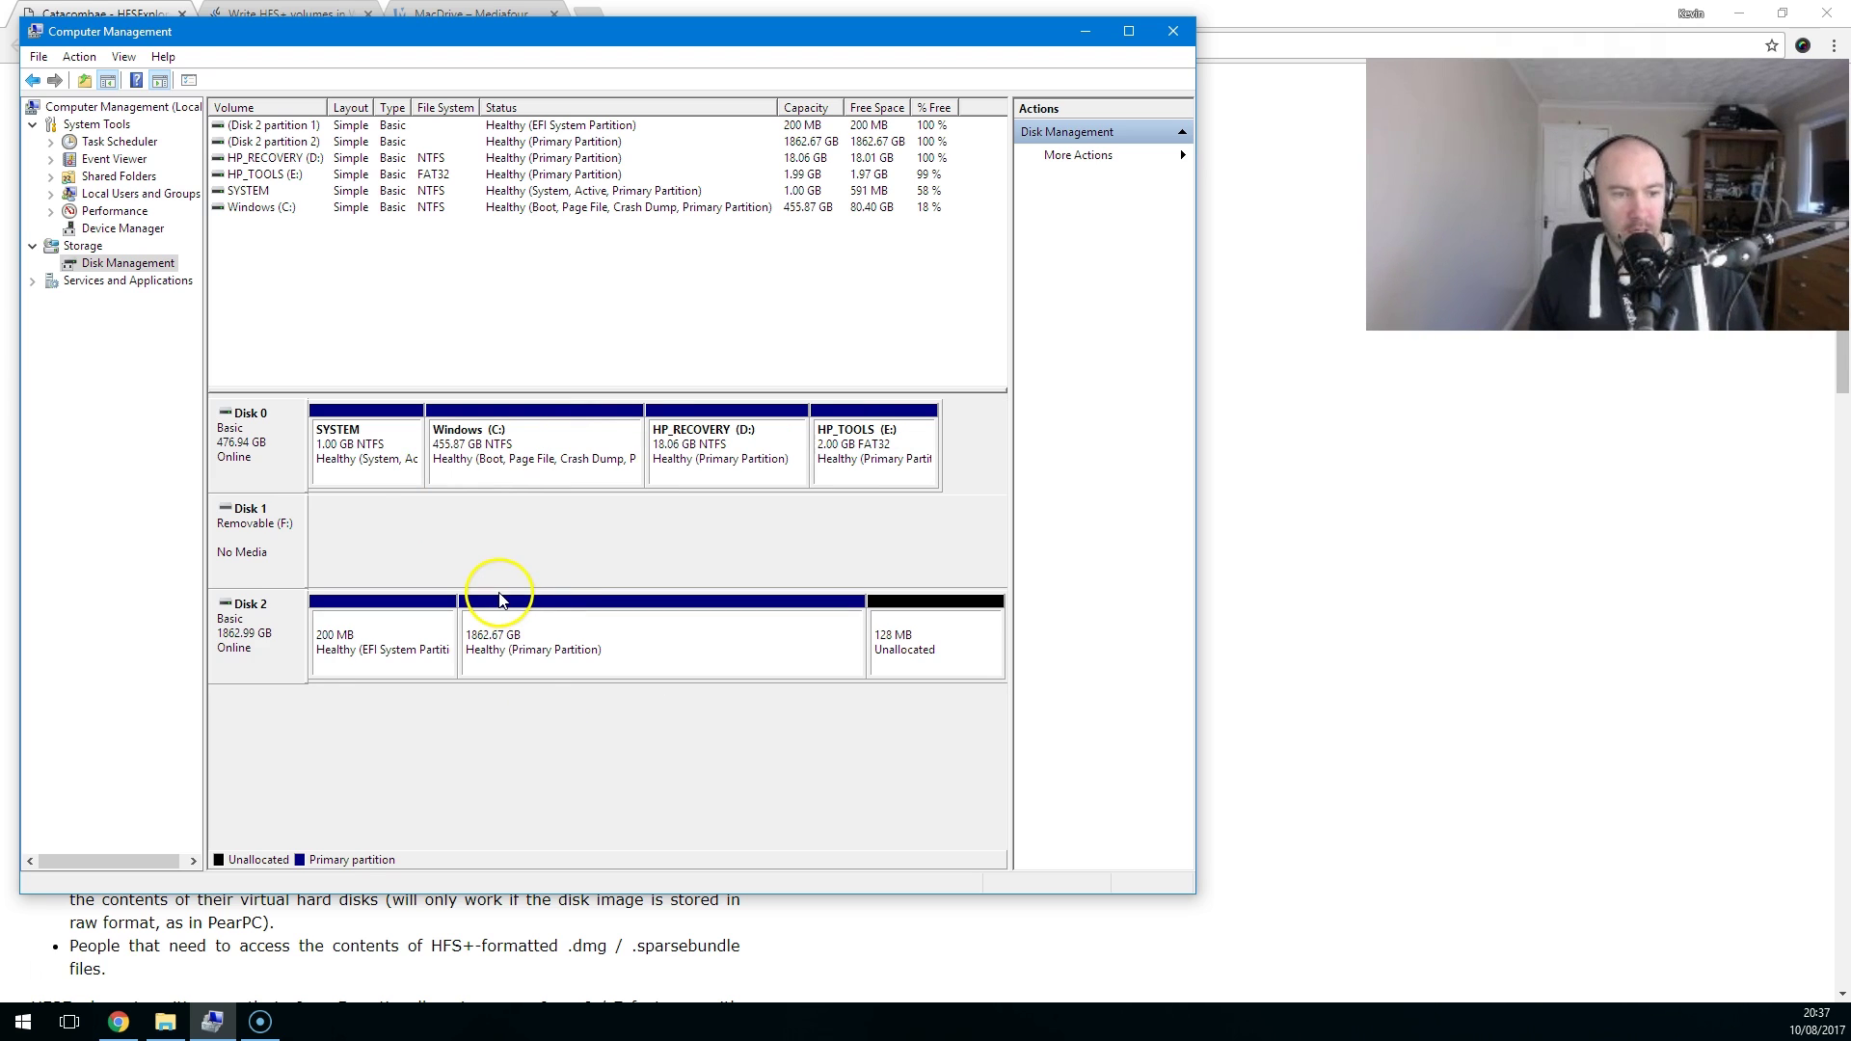
Select Disk 2 and its 1862.67 GB primary partition, then launch HFSExplorer from the Start menu.
left_click(271, 612)
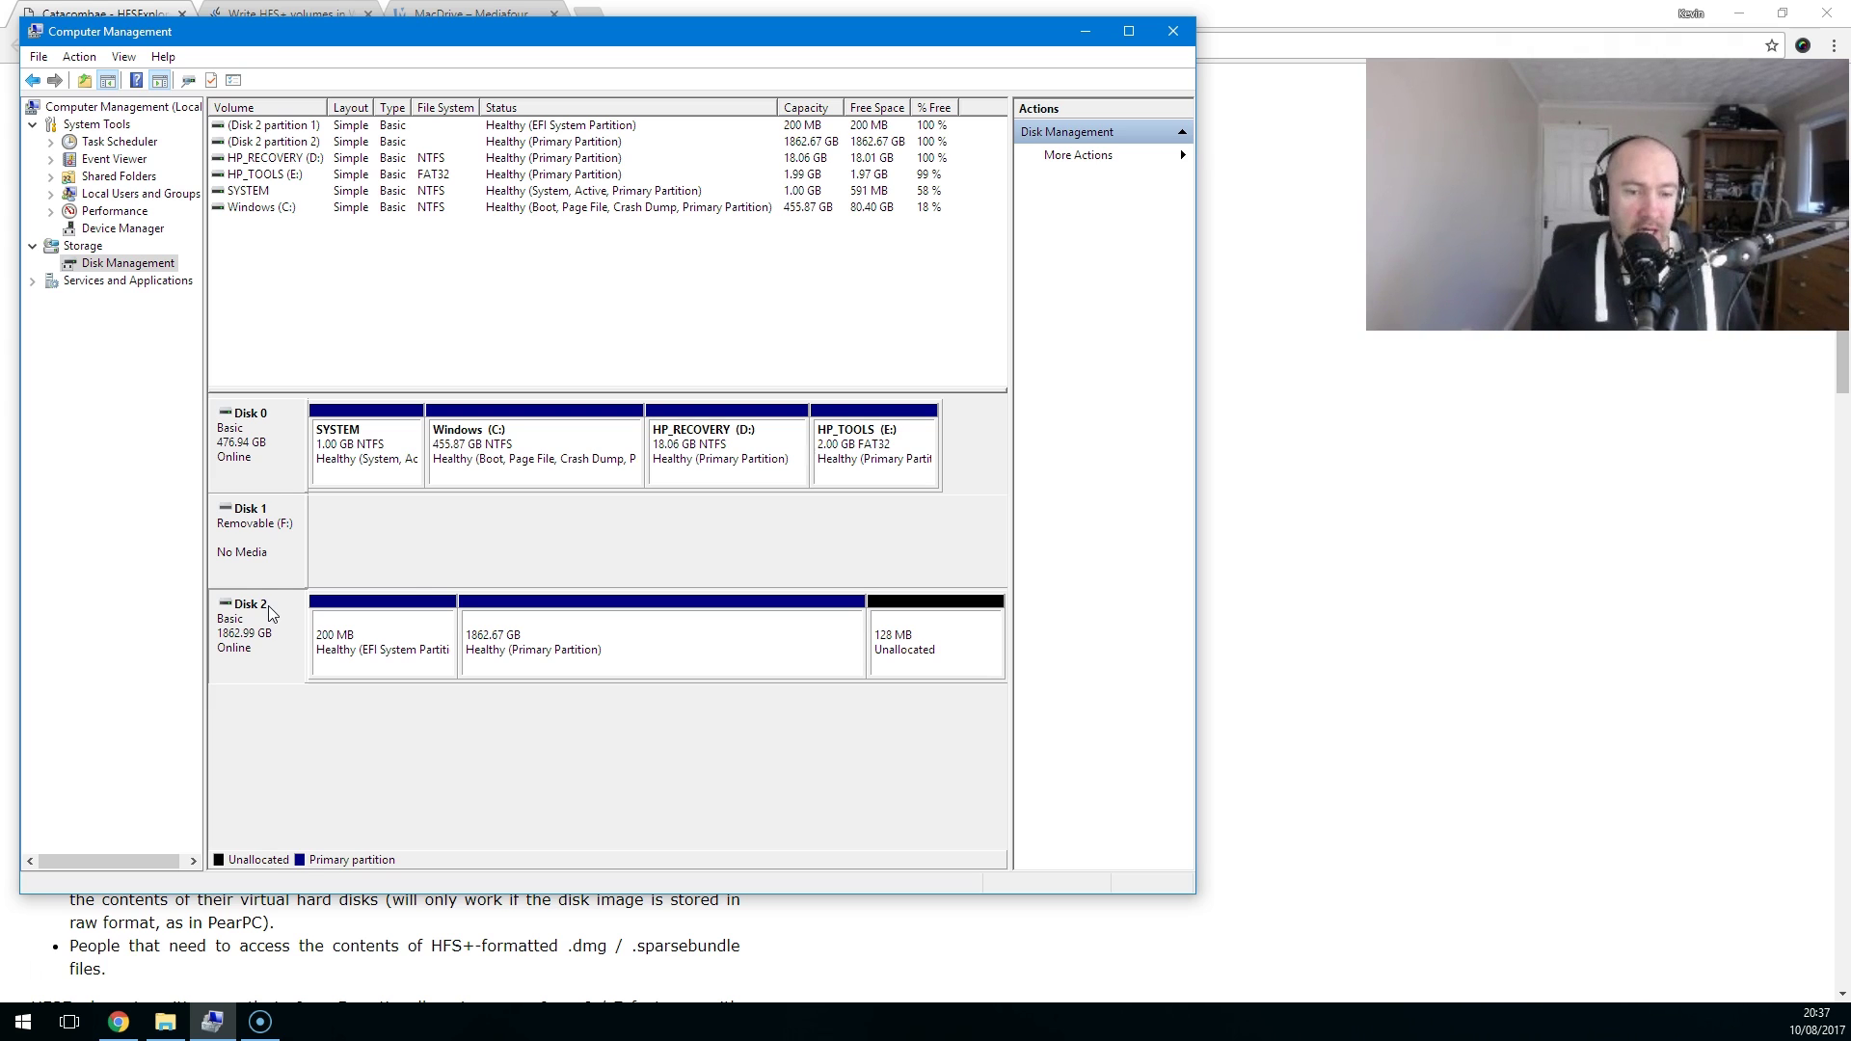
left_click(578, 631)
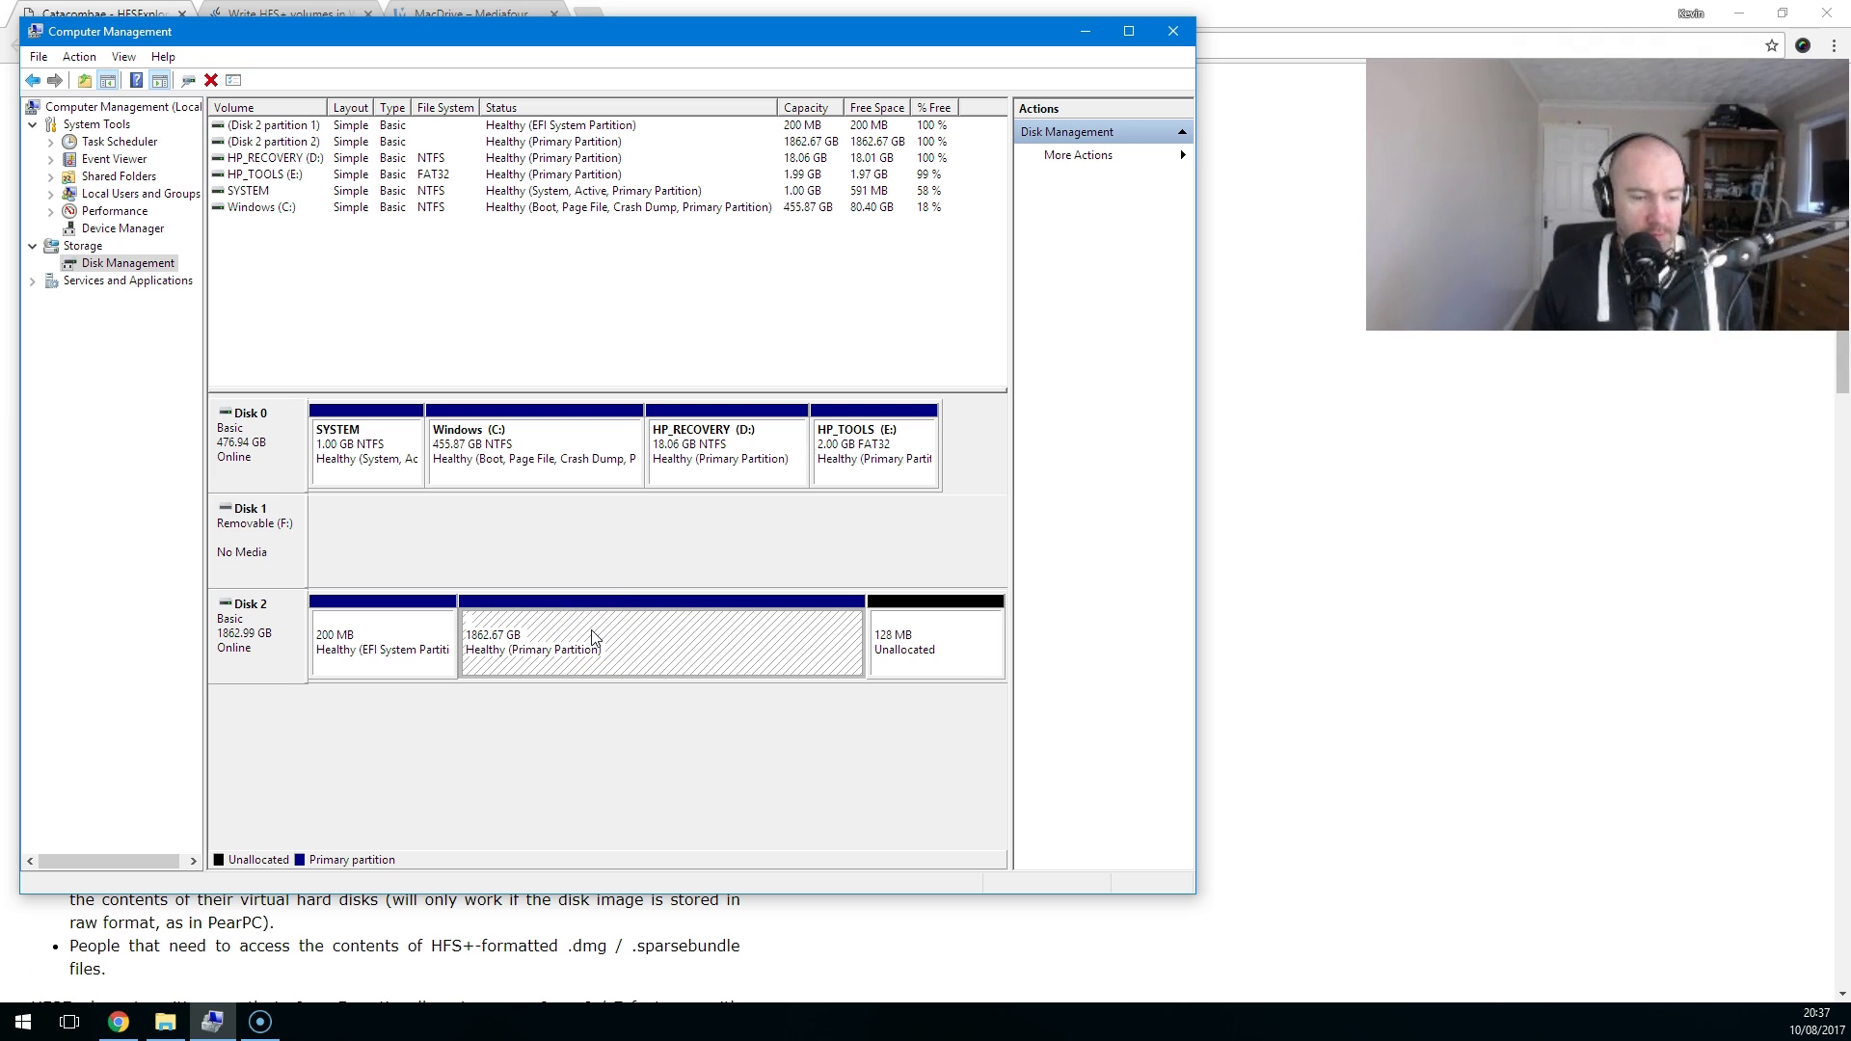
left_click(21, 1022)
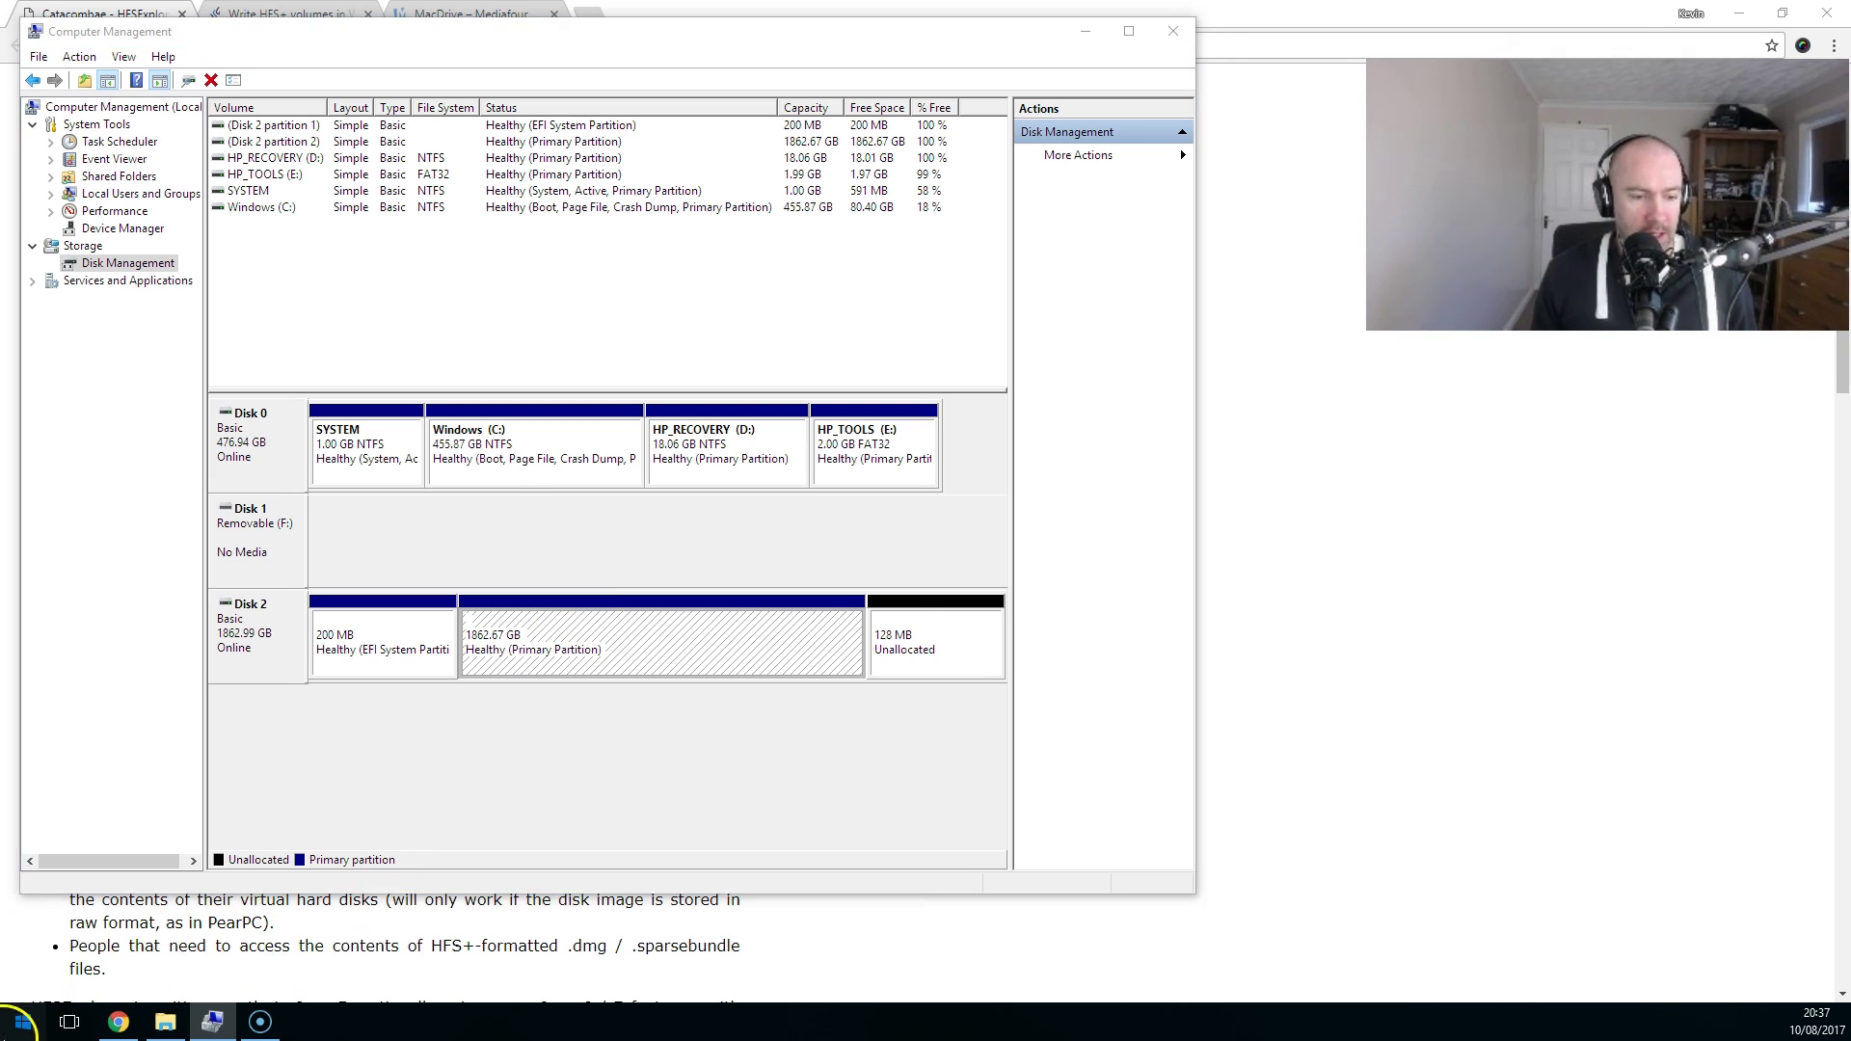
left_click(187, 431)
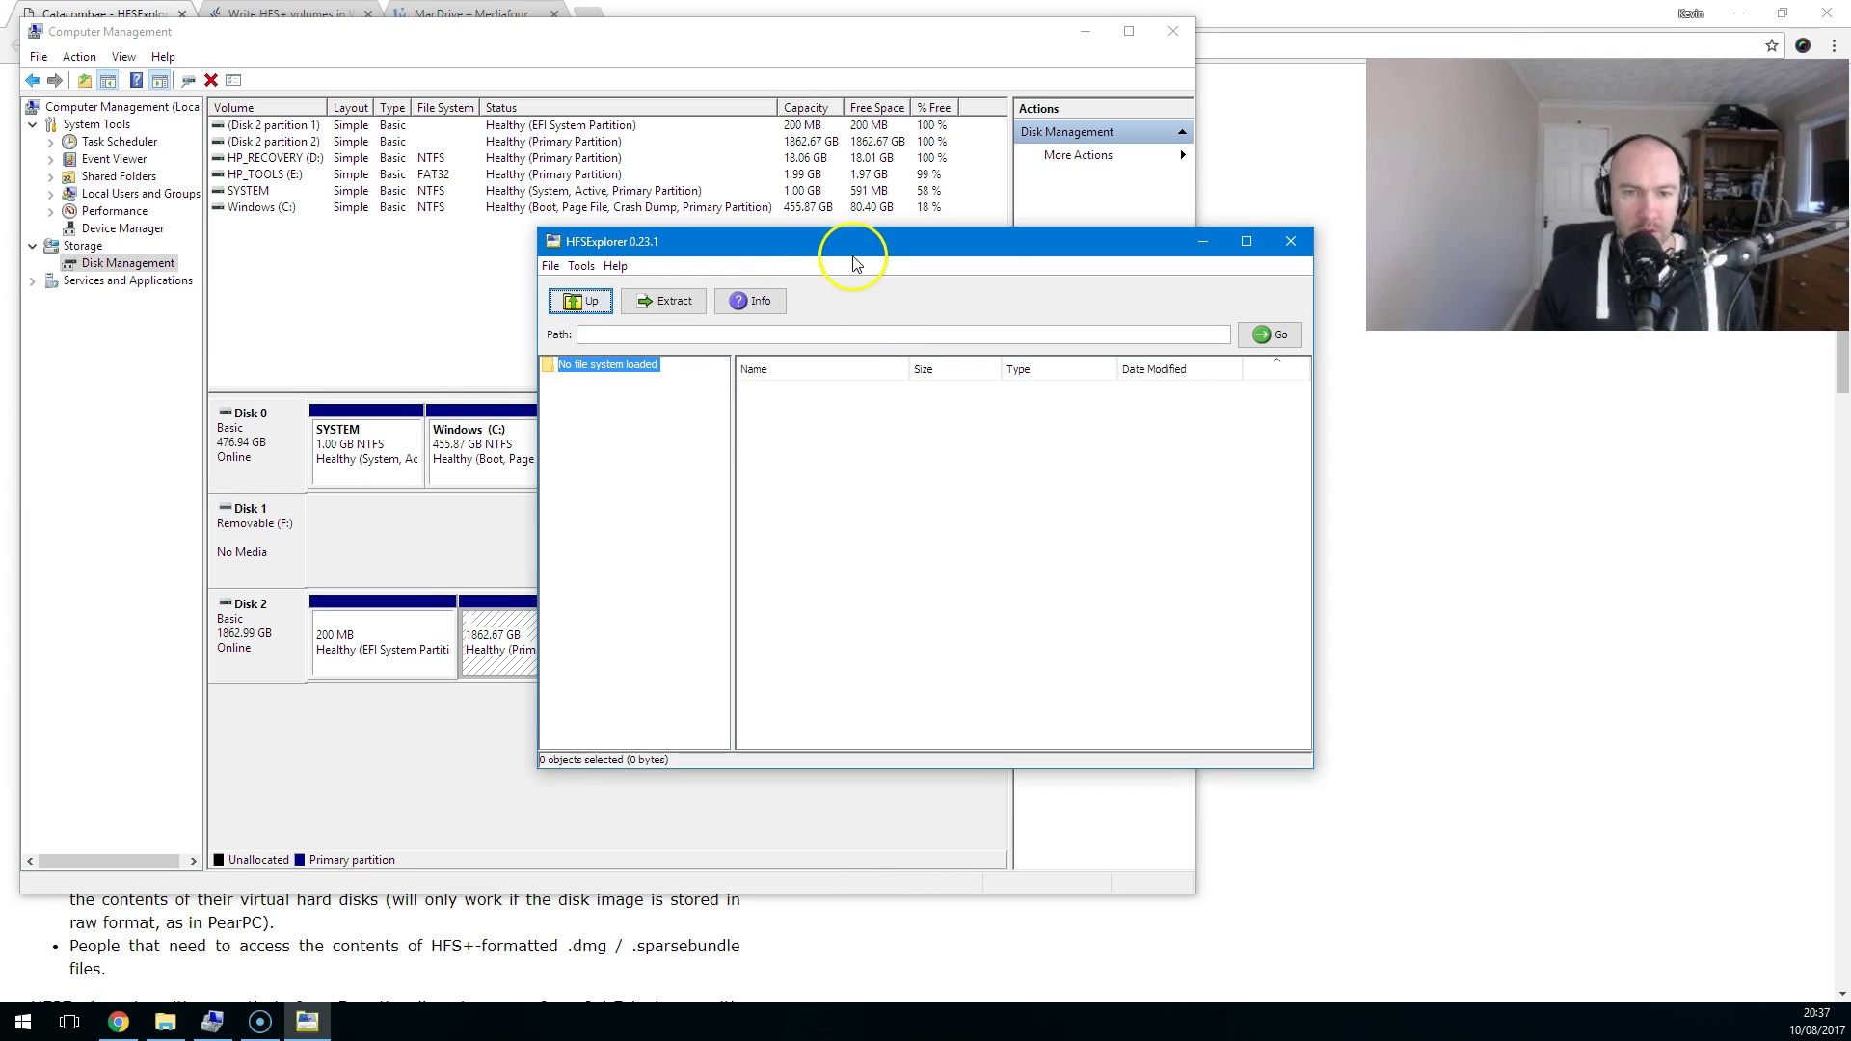
Reposition the HFSExplorer window and open its Load file system from device dialog.
left_click_drag(848, 237, 889, 266)
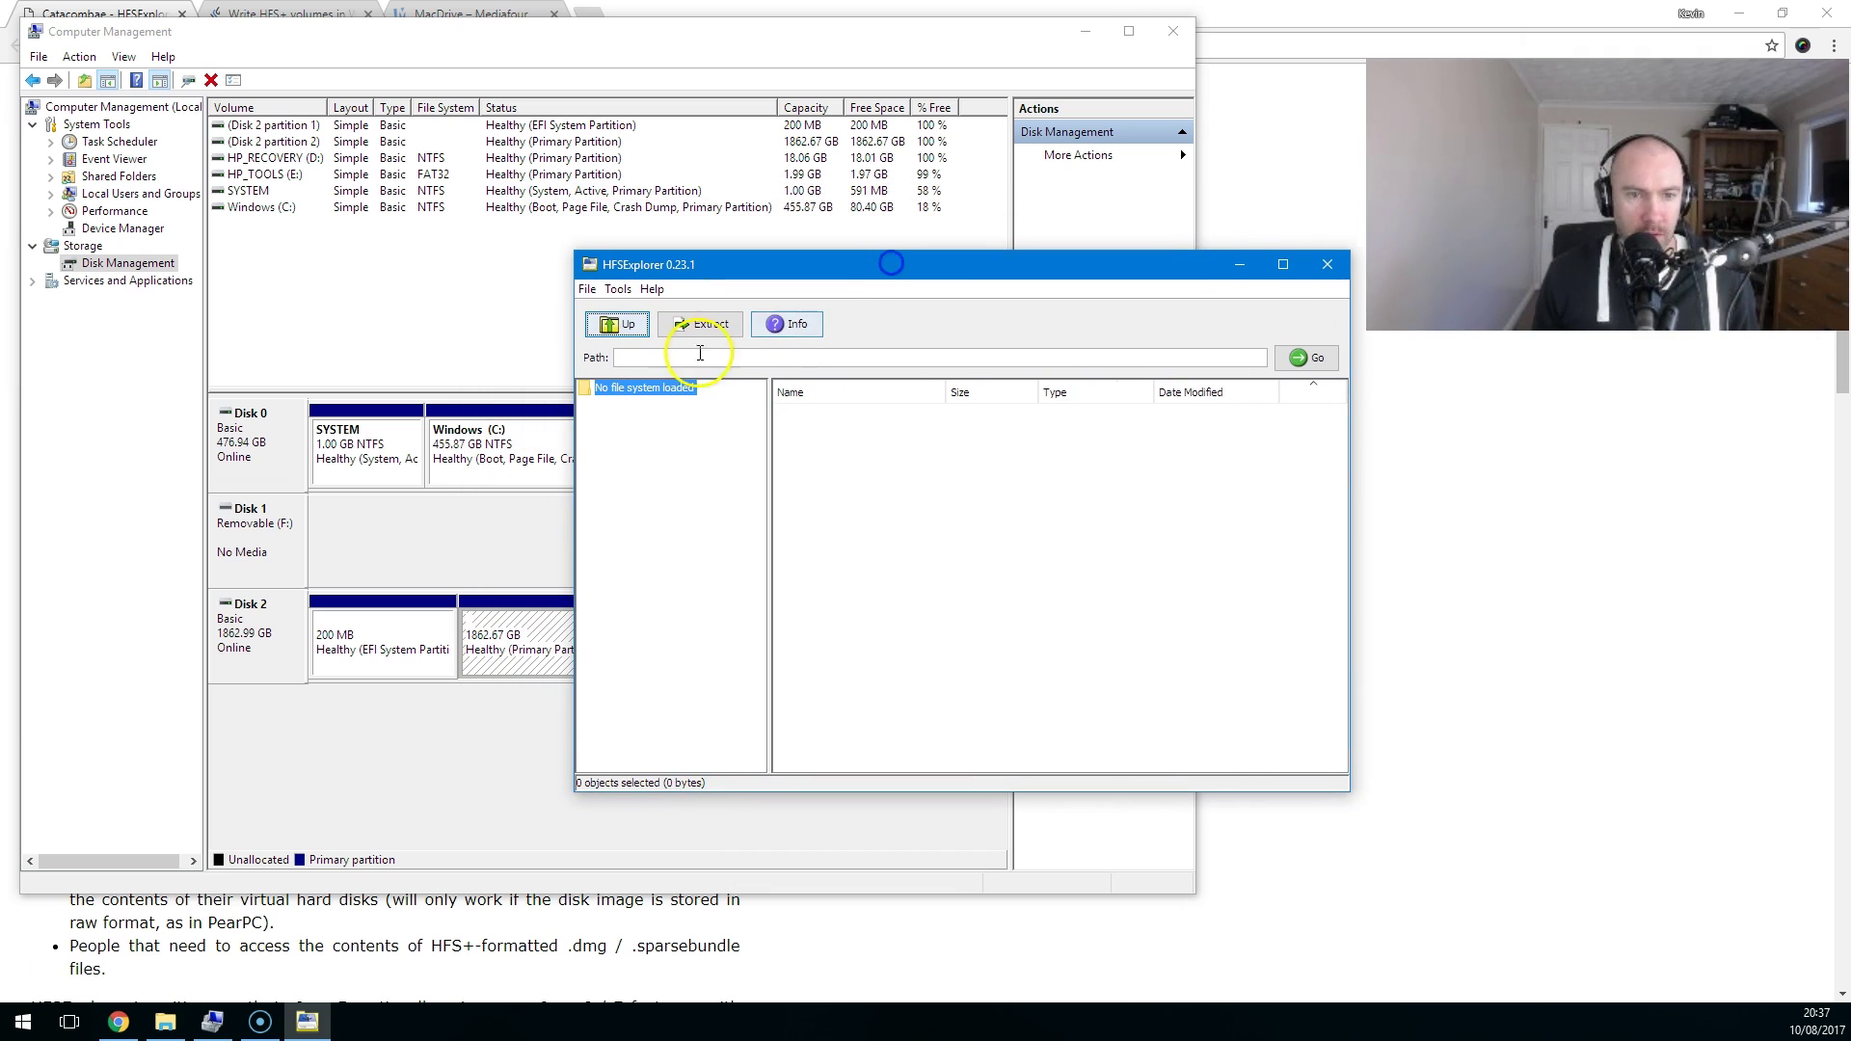
left_click(594, 292)
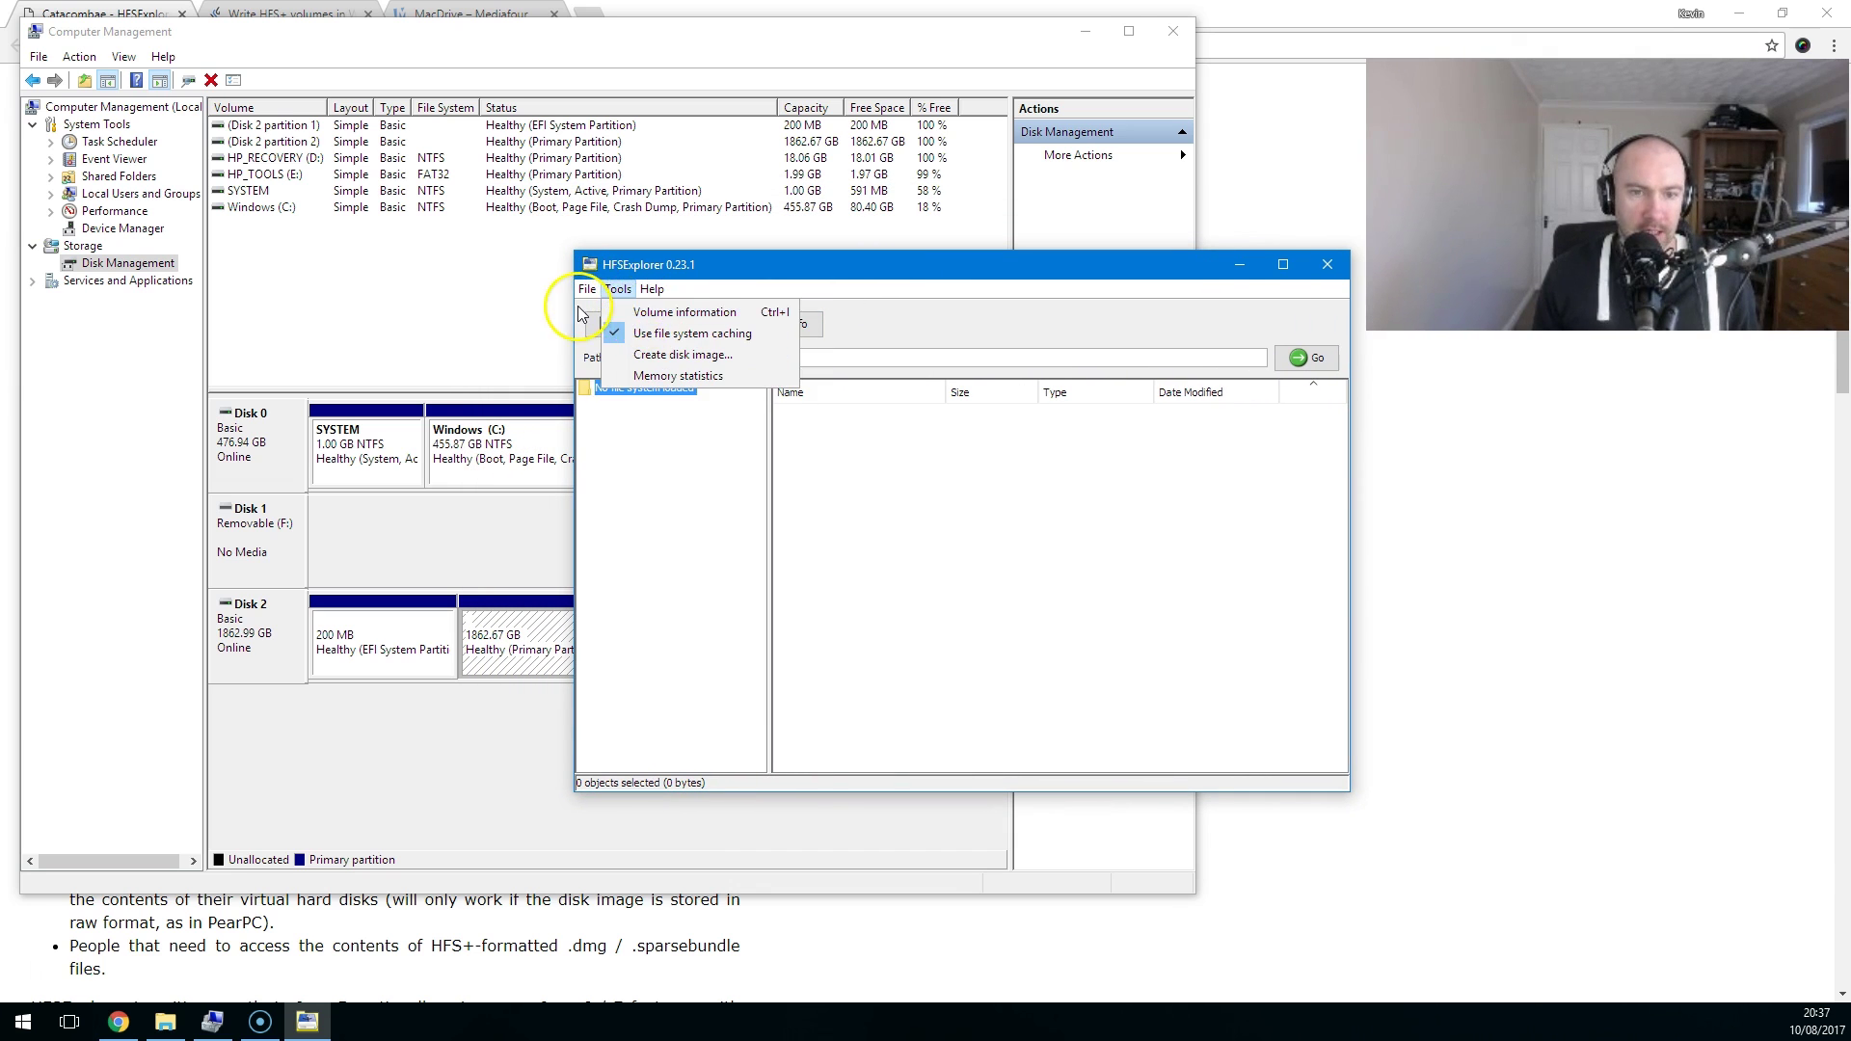
mouse_move(586, 290)
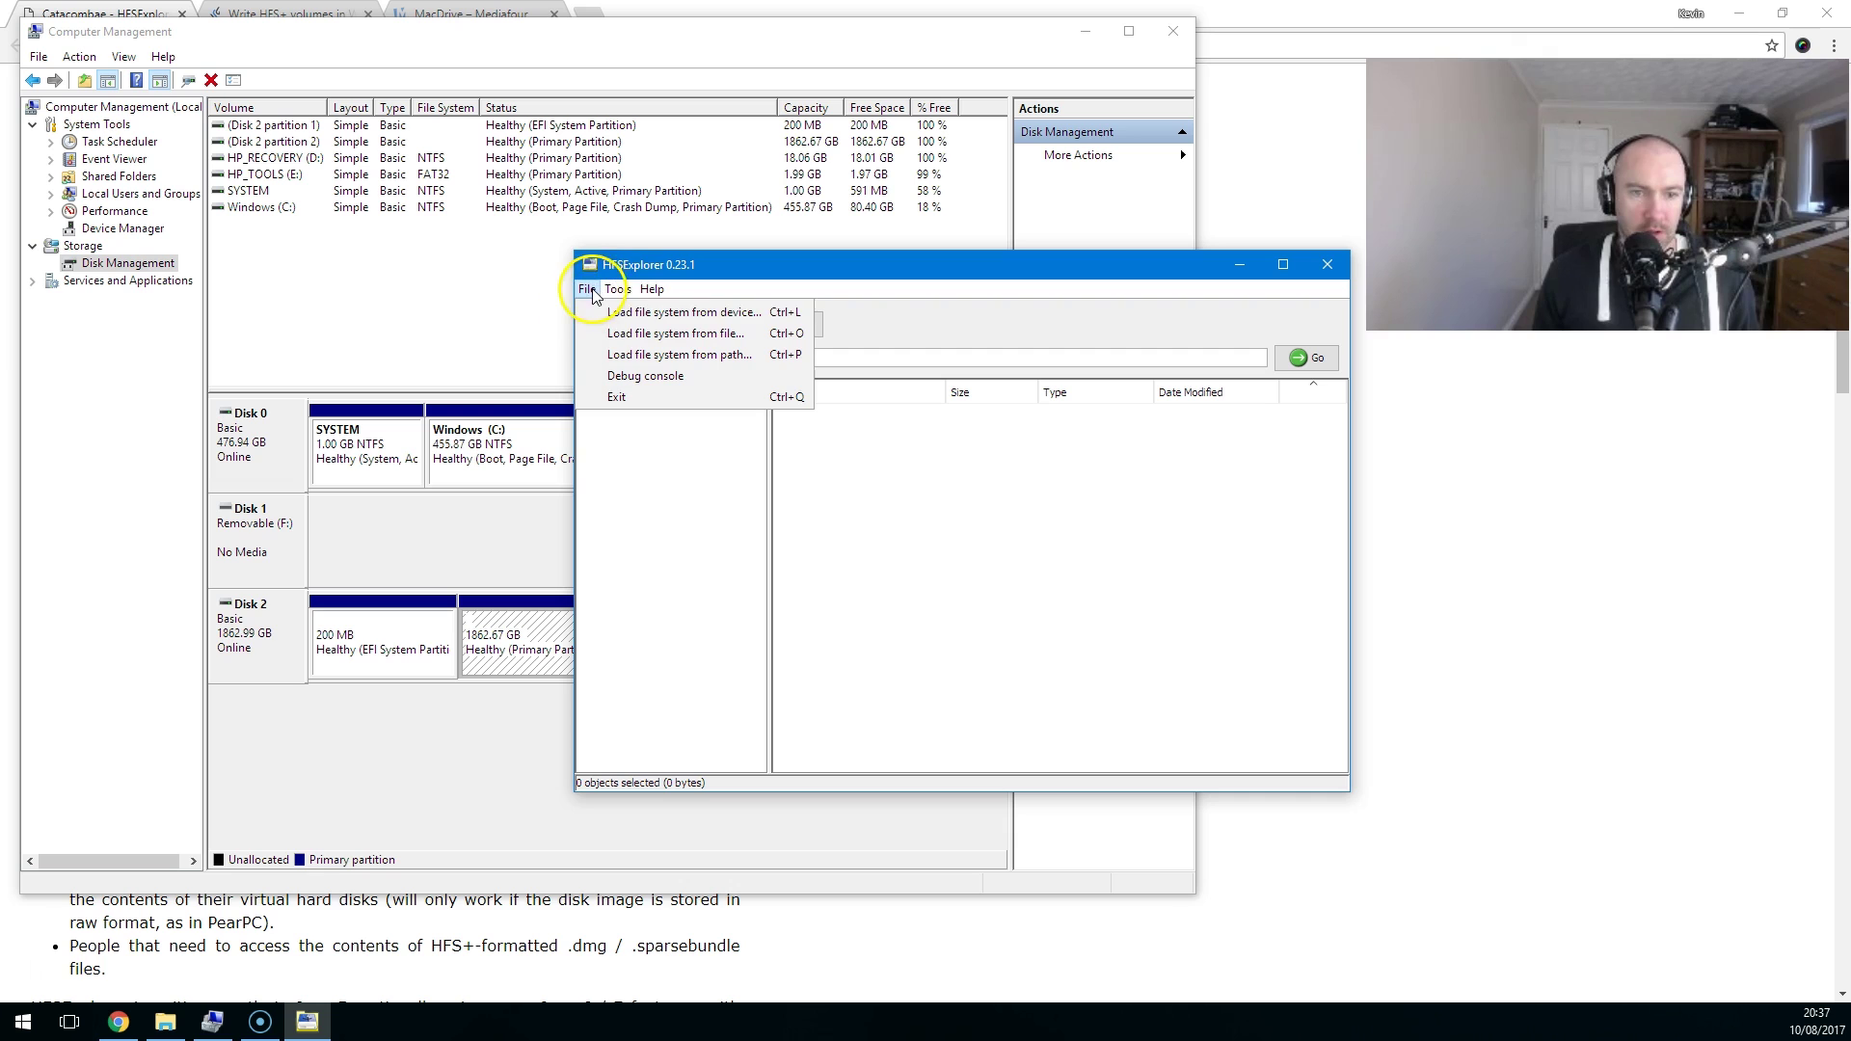
left_click(645, 315)
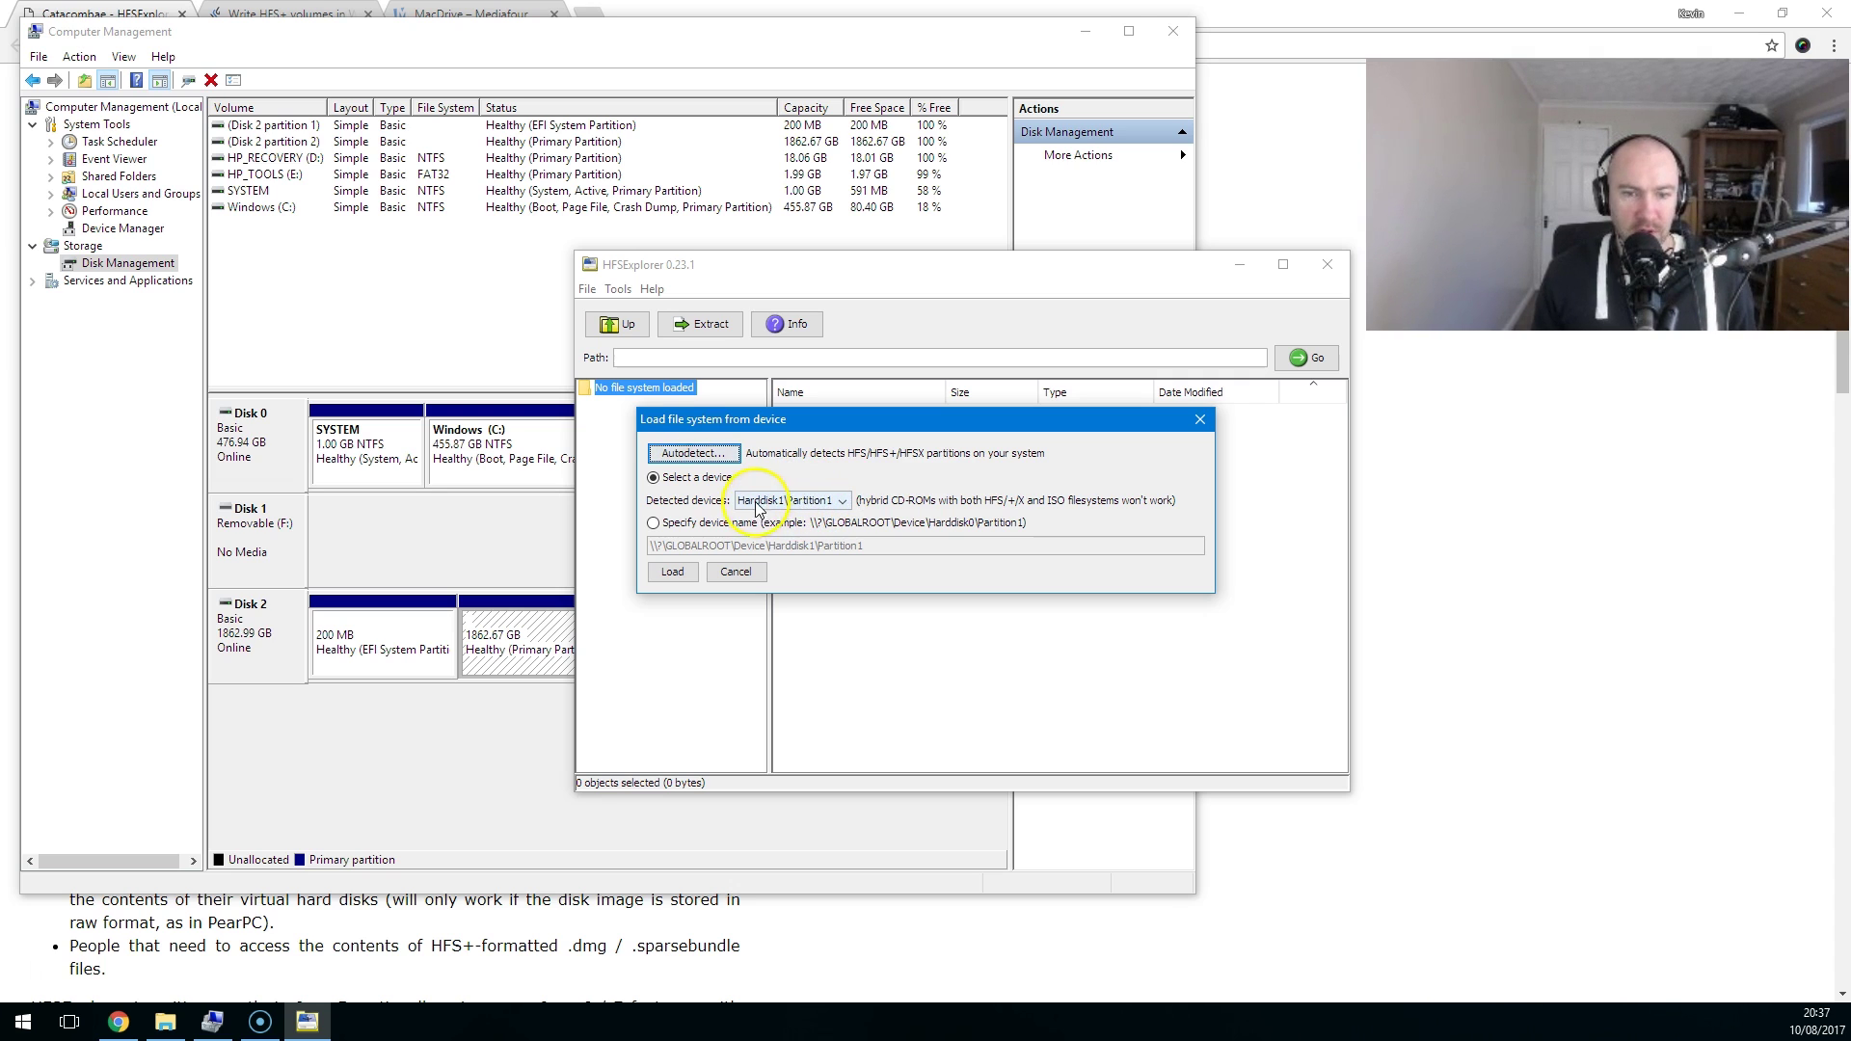
Check the detected devices list, keeping Harddisk1\Partition1 with the Select a device option.
left_click(831, 501)
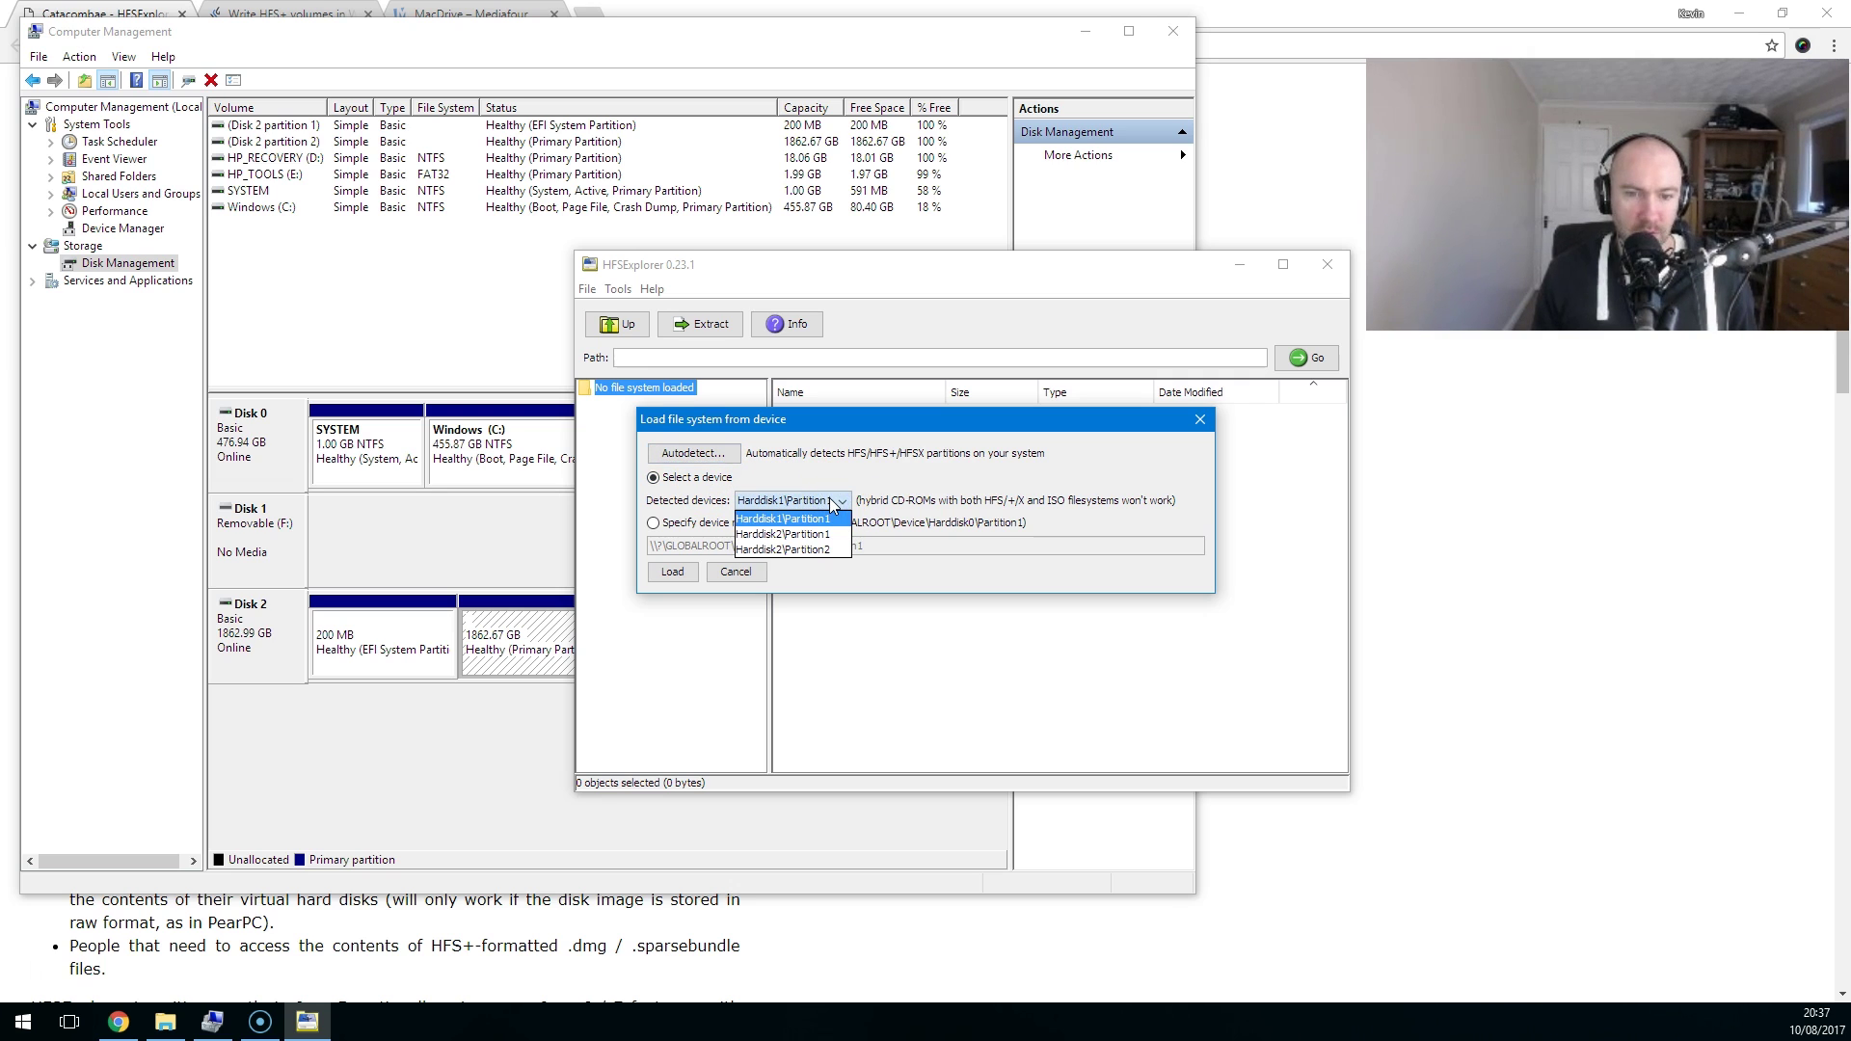
left_click(931, 478)
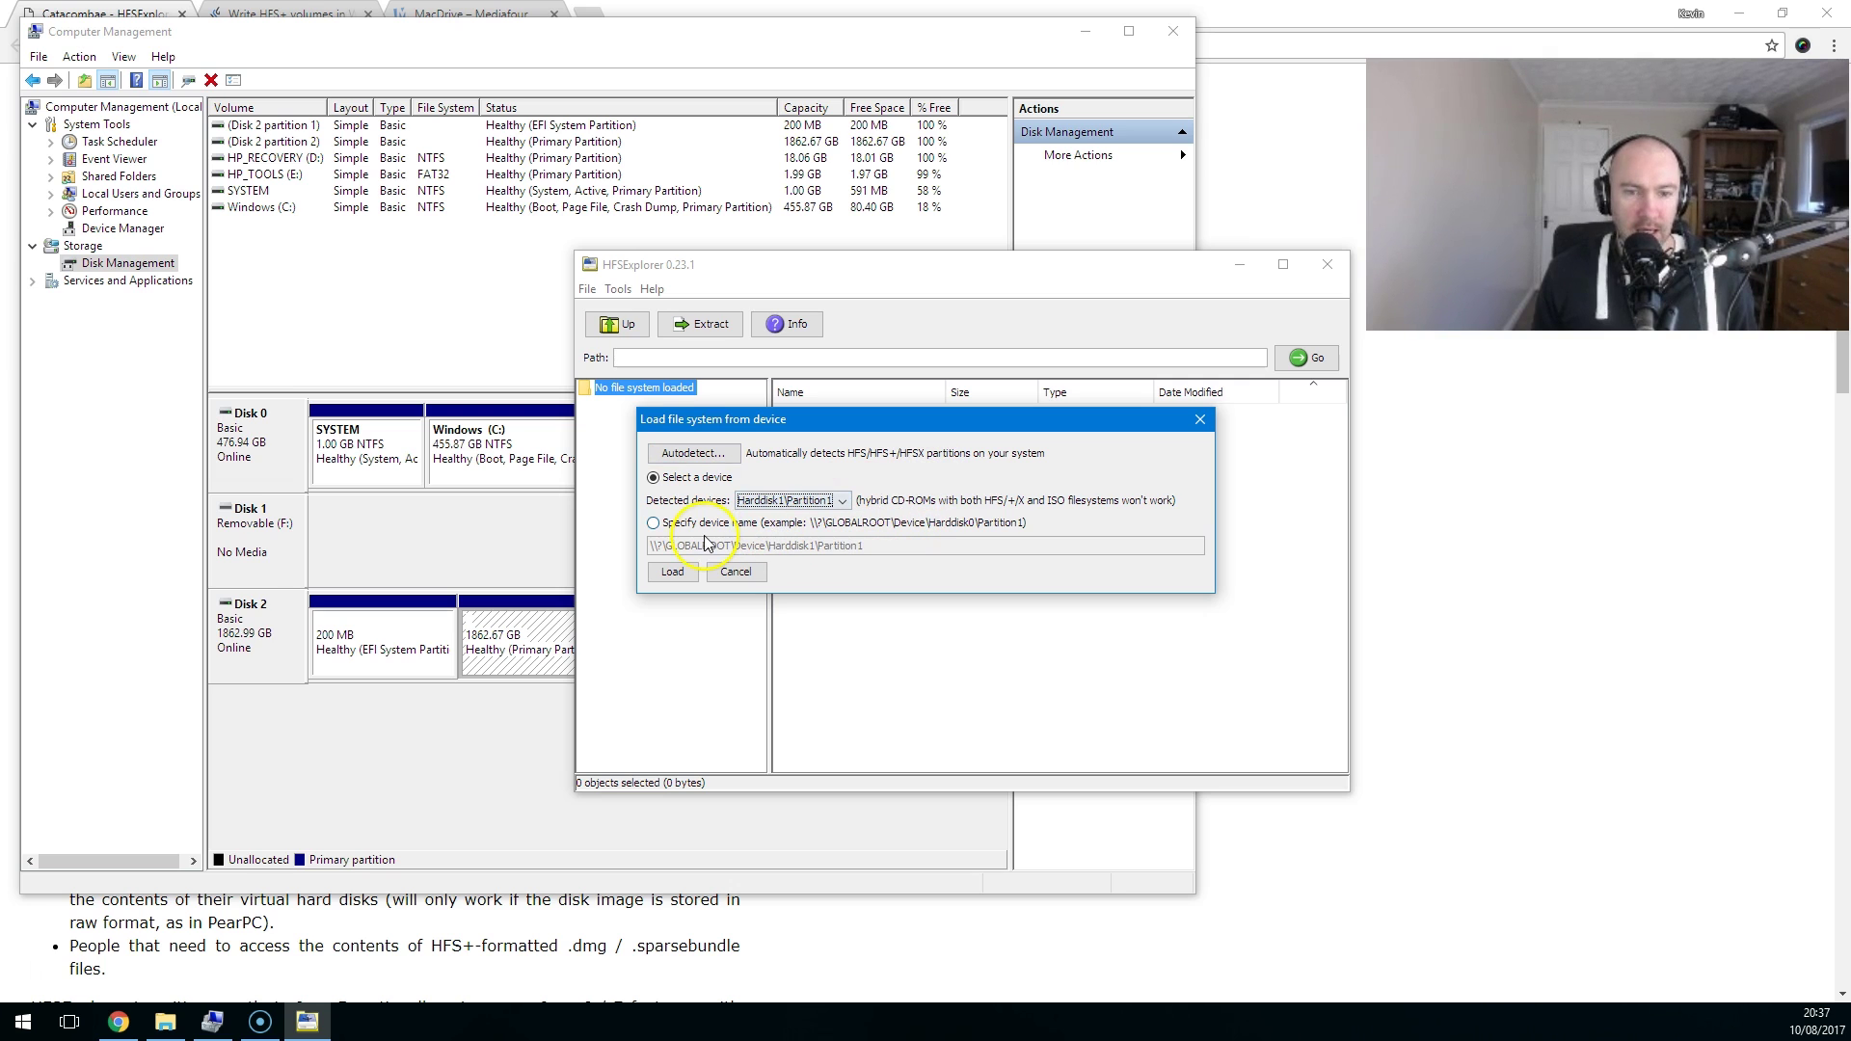
left_click(654, 523)
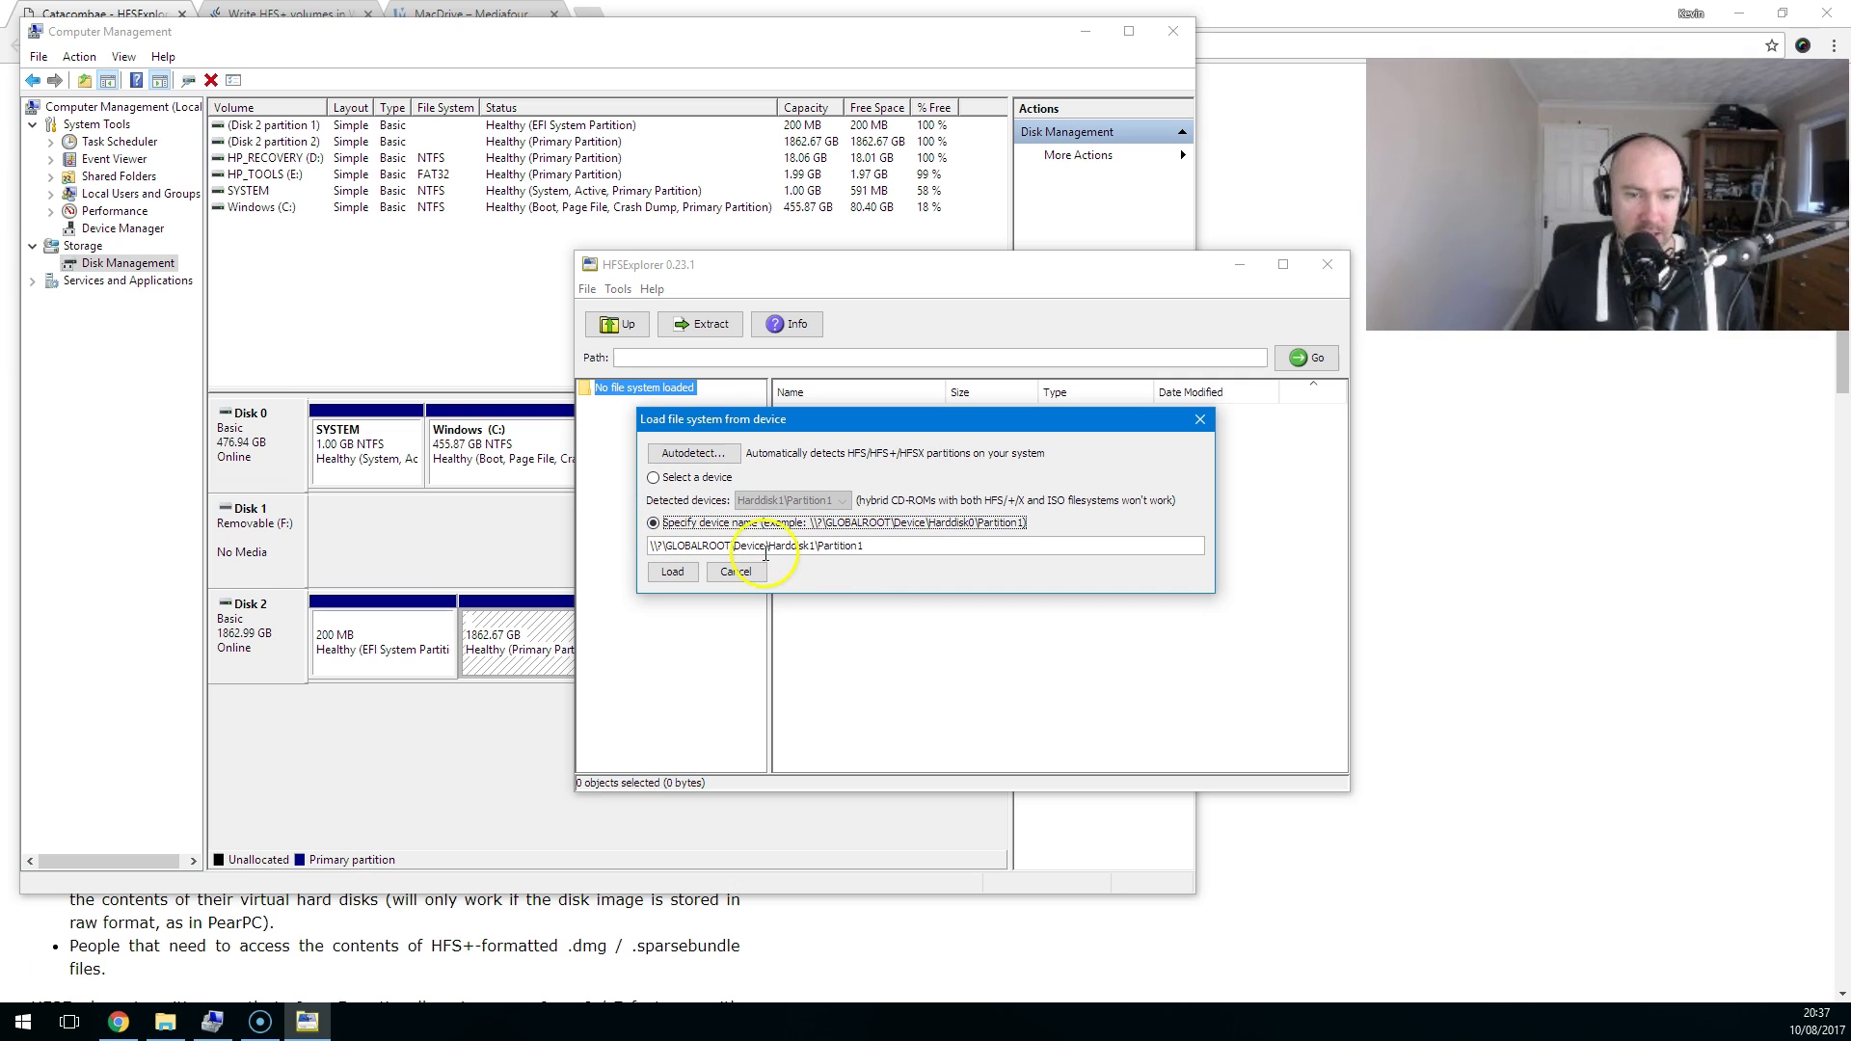
left_click(654, 478)
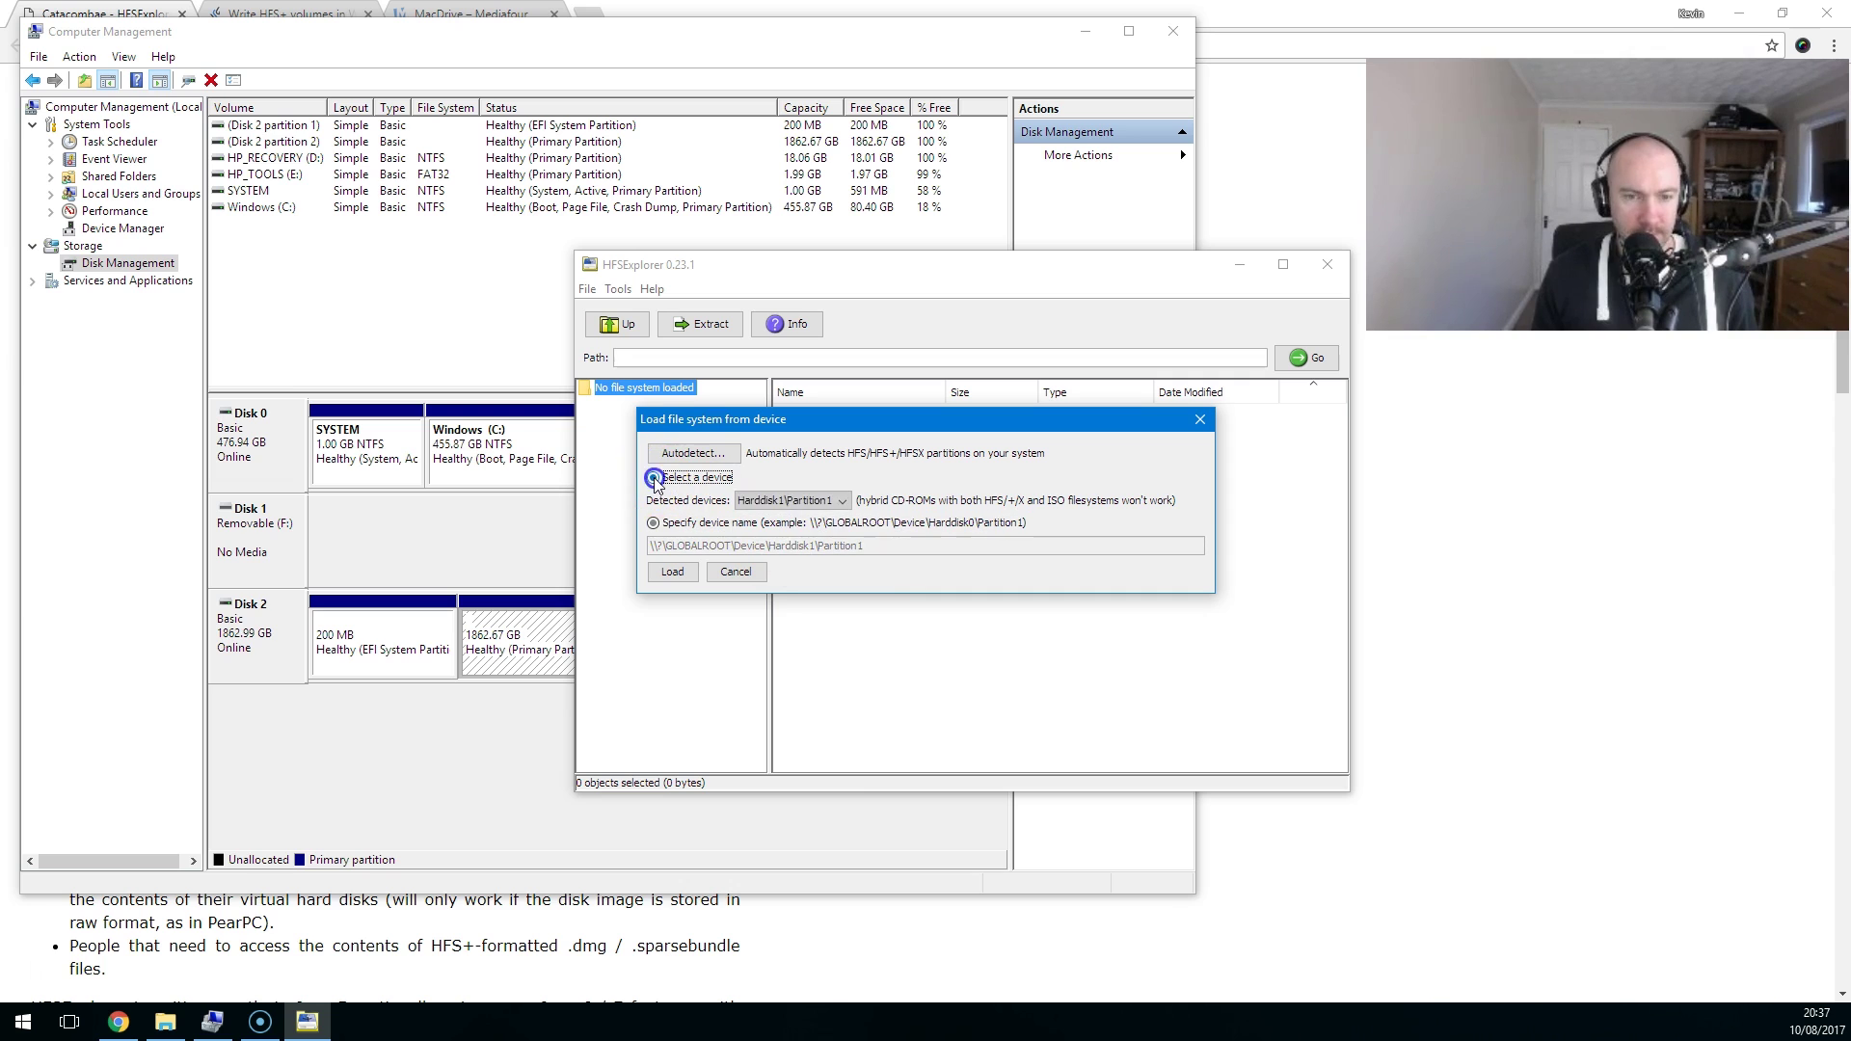
Dismiss the Management Console crash message and open File Explorer at the Desktop.
left_click(277, 145)
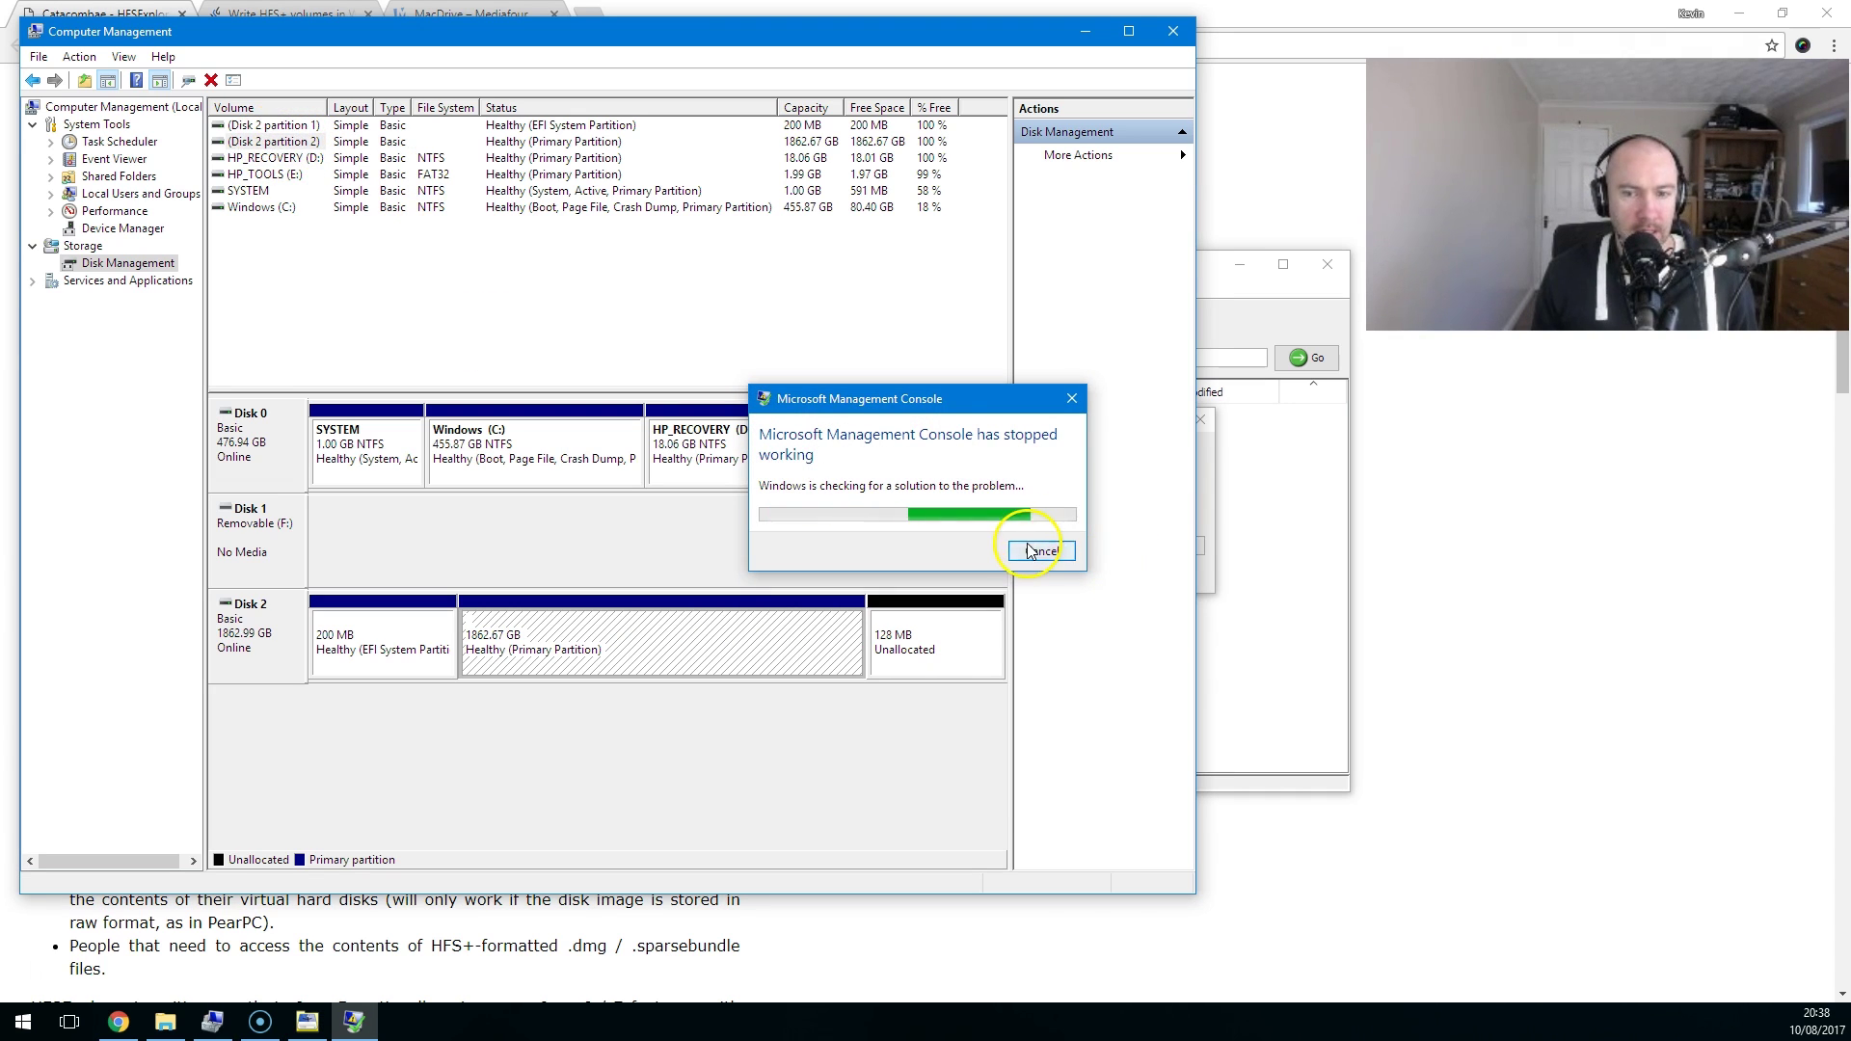
left_click(1041, 551)
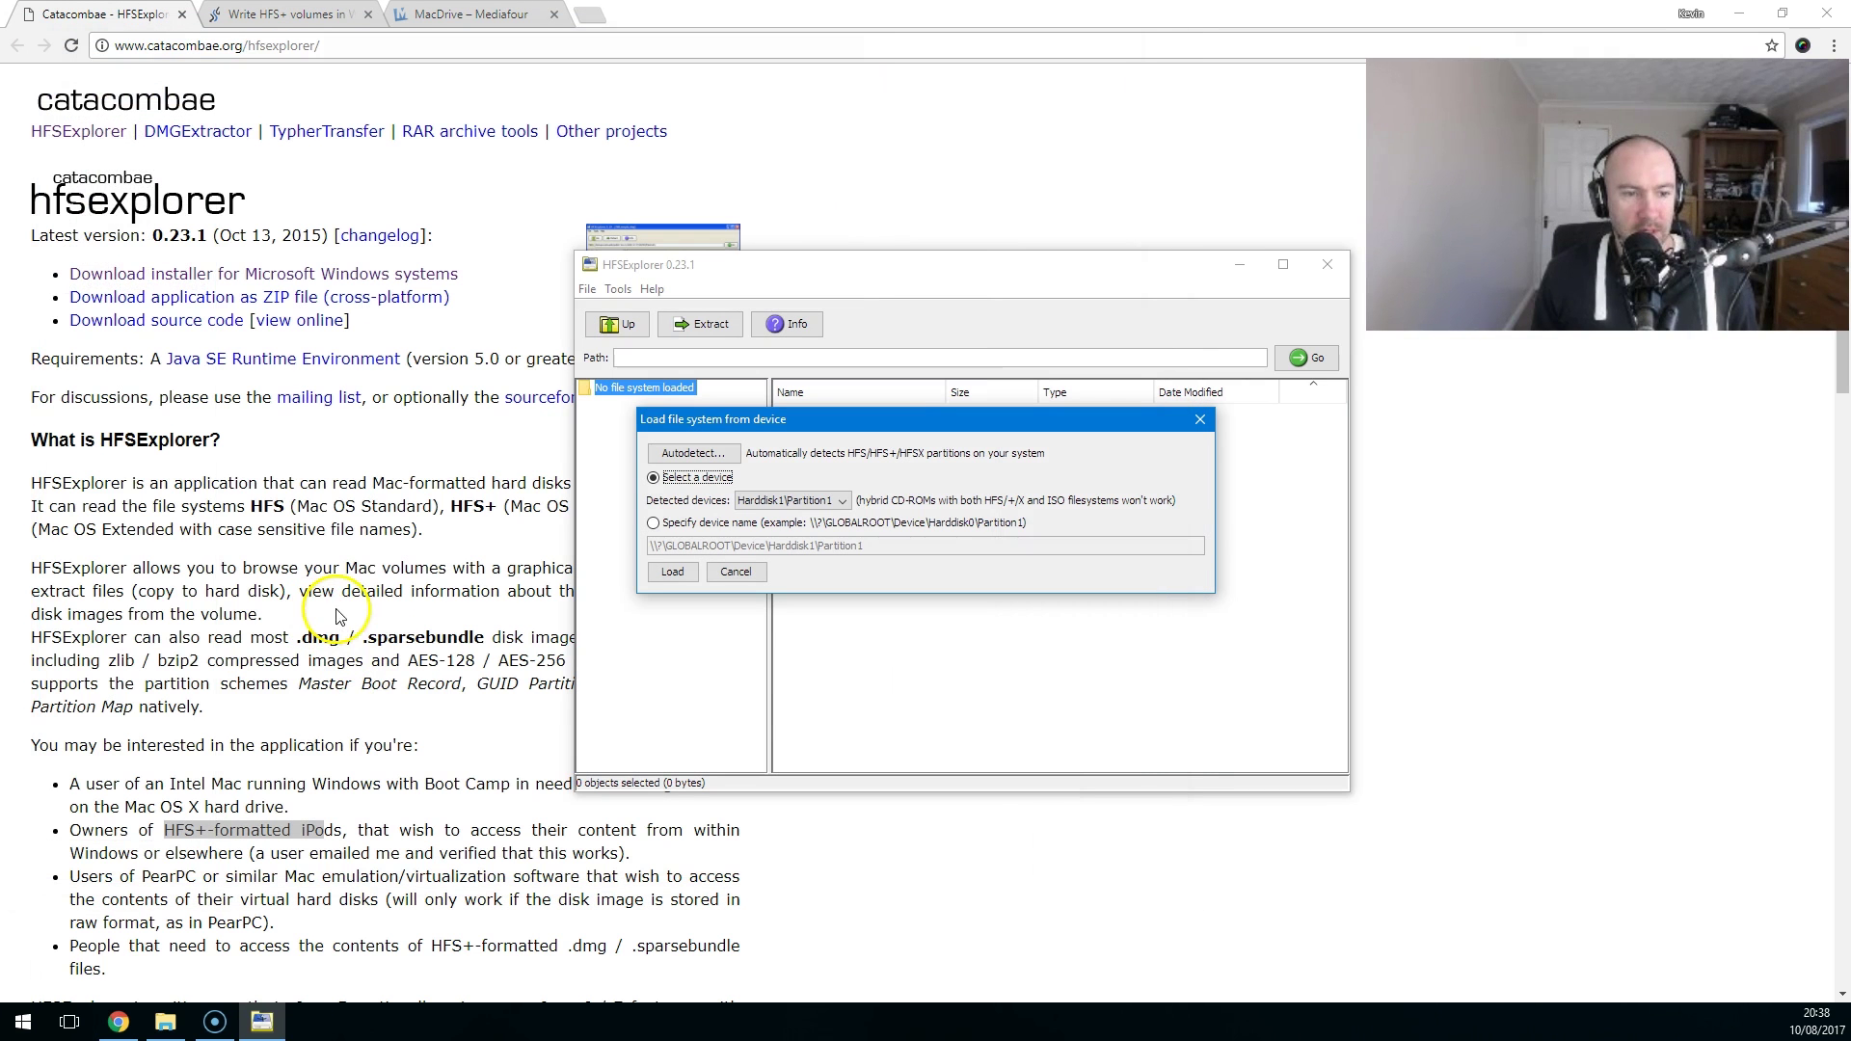
left_click(165, 1022)
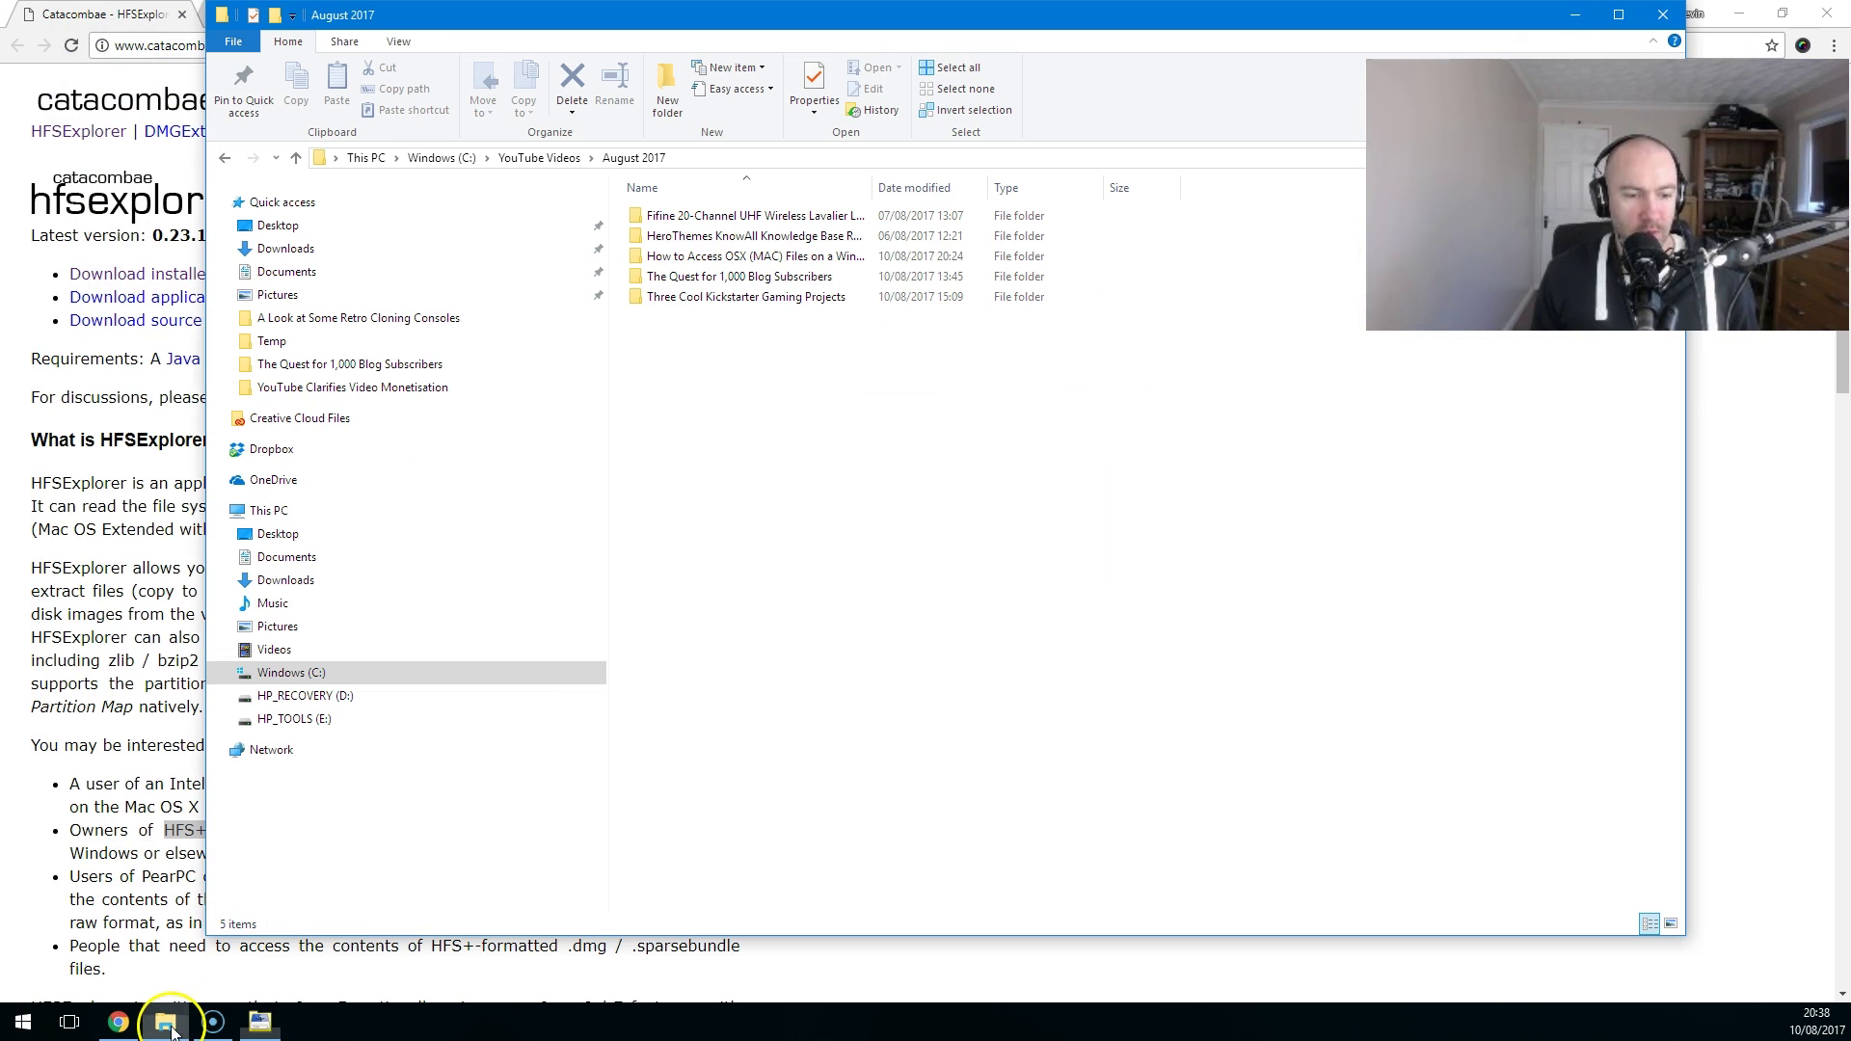
left_click(366, 158)
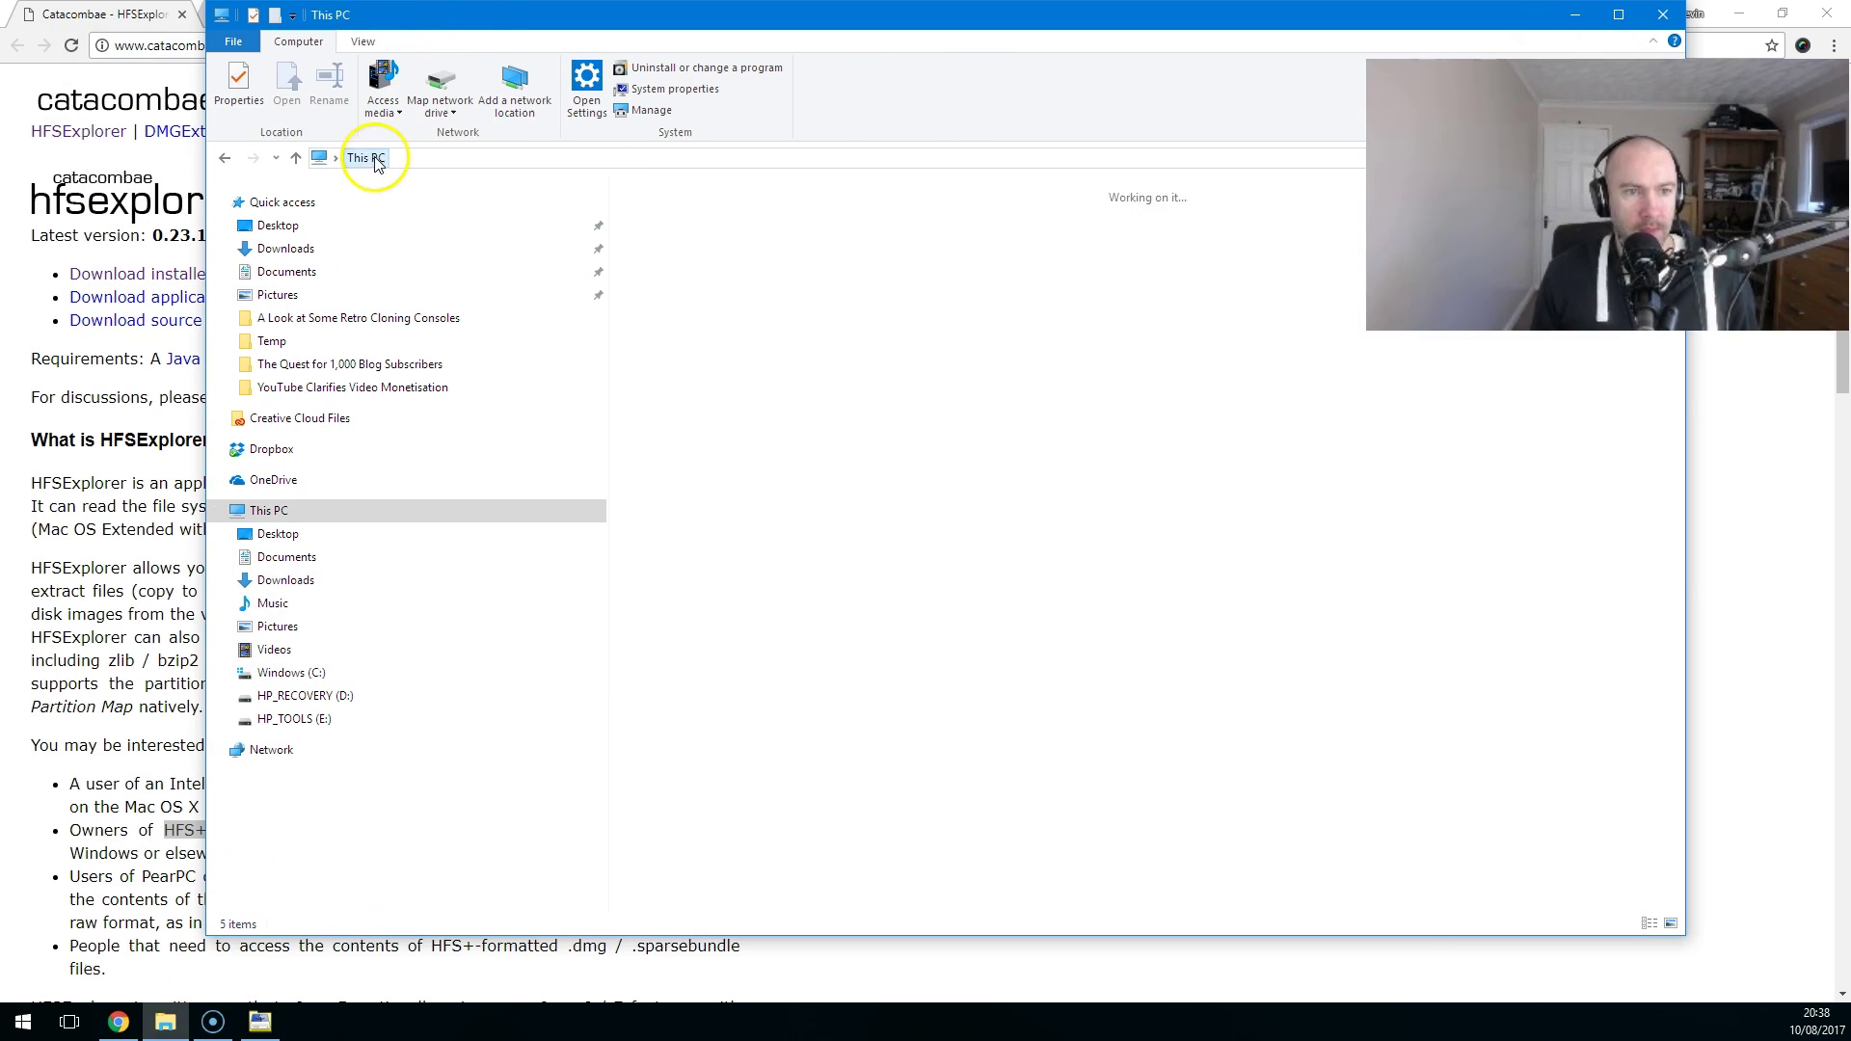
left_click(296, 158)
Open Computer Management from This PC and show Disk Management with Capacity and Free Space columns.
right_click(701, 275)
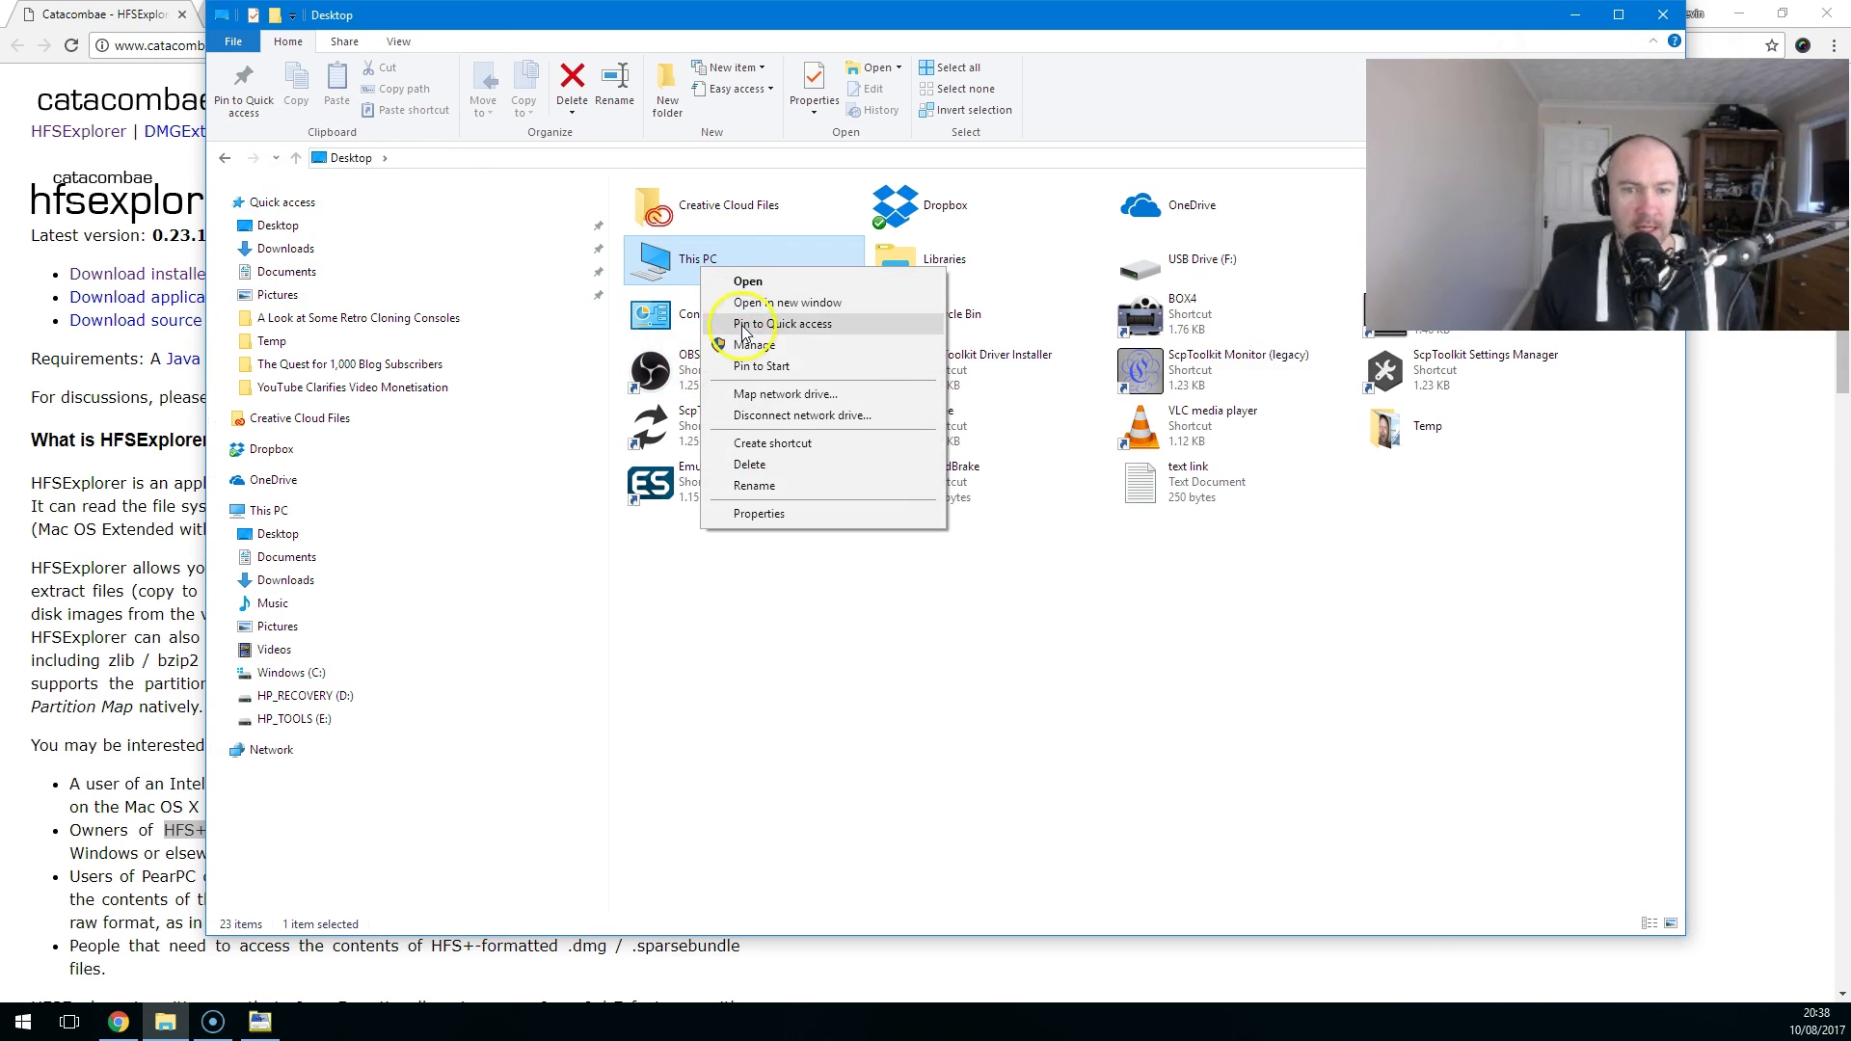
left_click(767, 285)
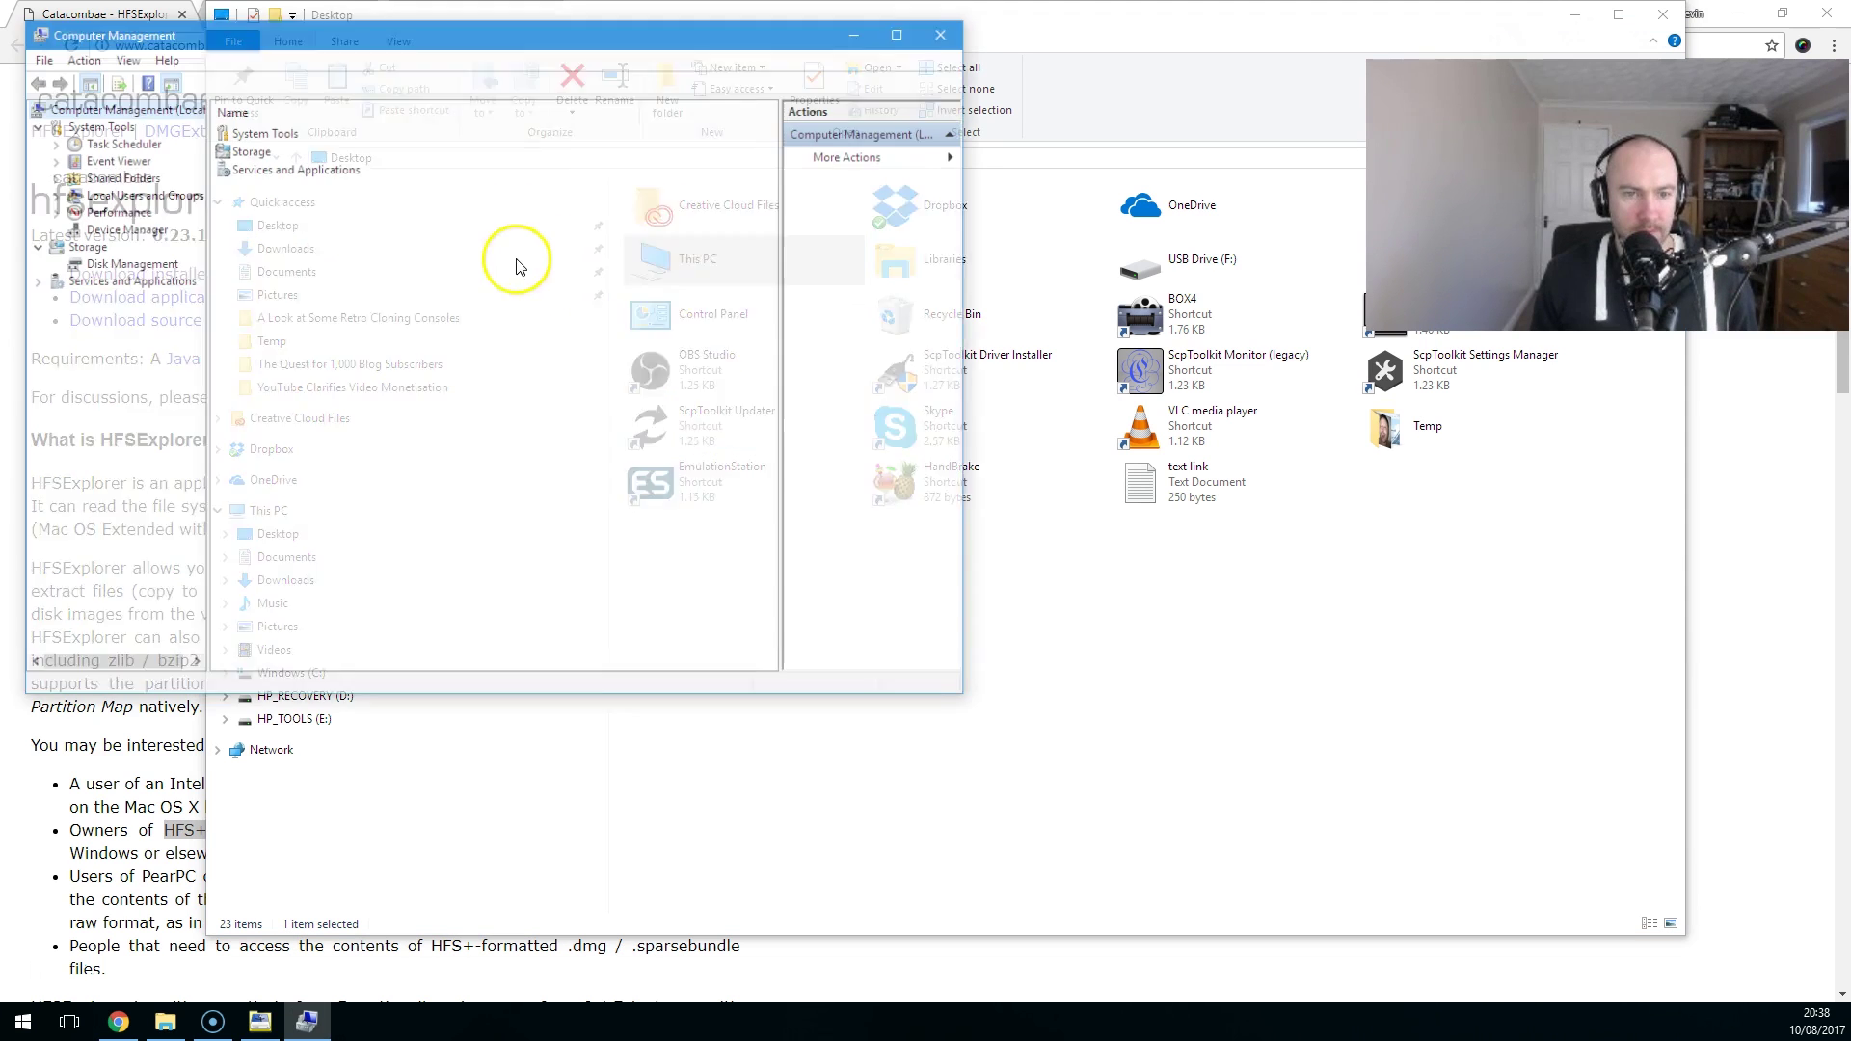
left_click(129, 262)
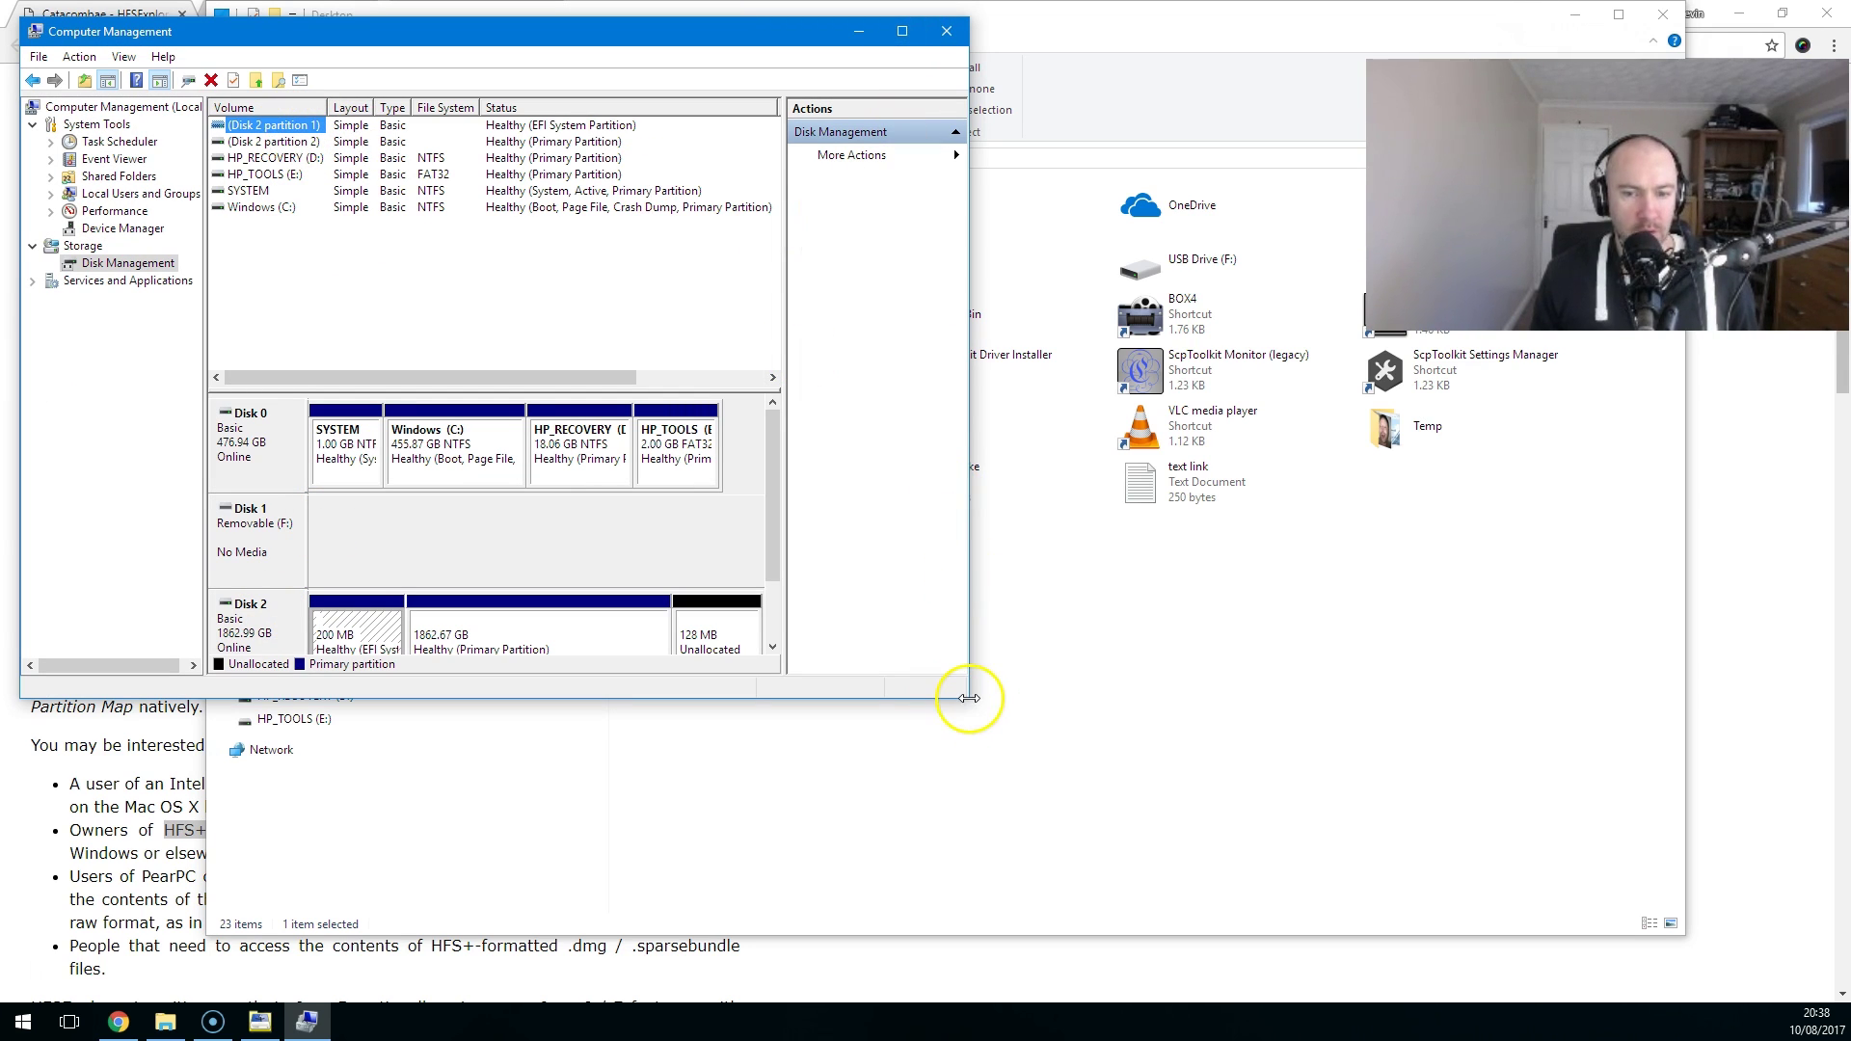
left_click_drag(969, 697, 1245, 697)
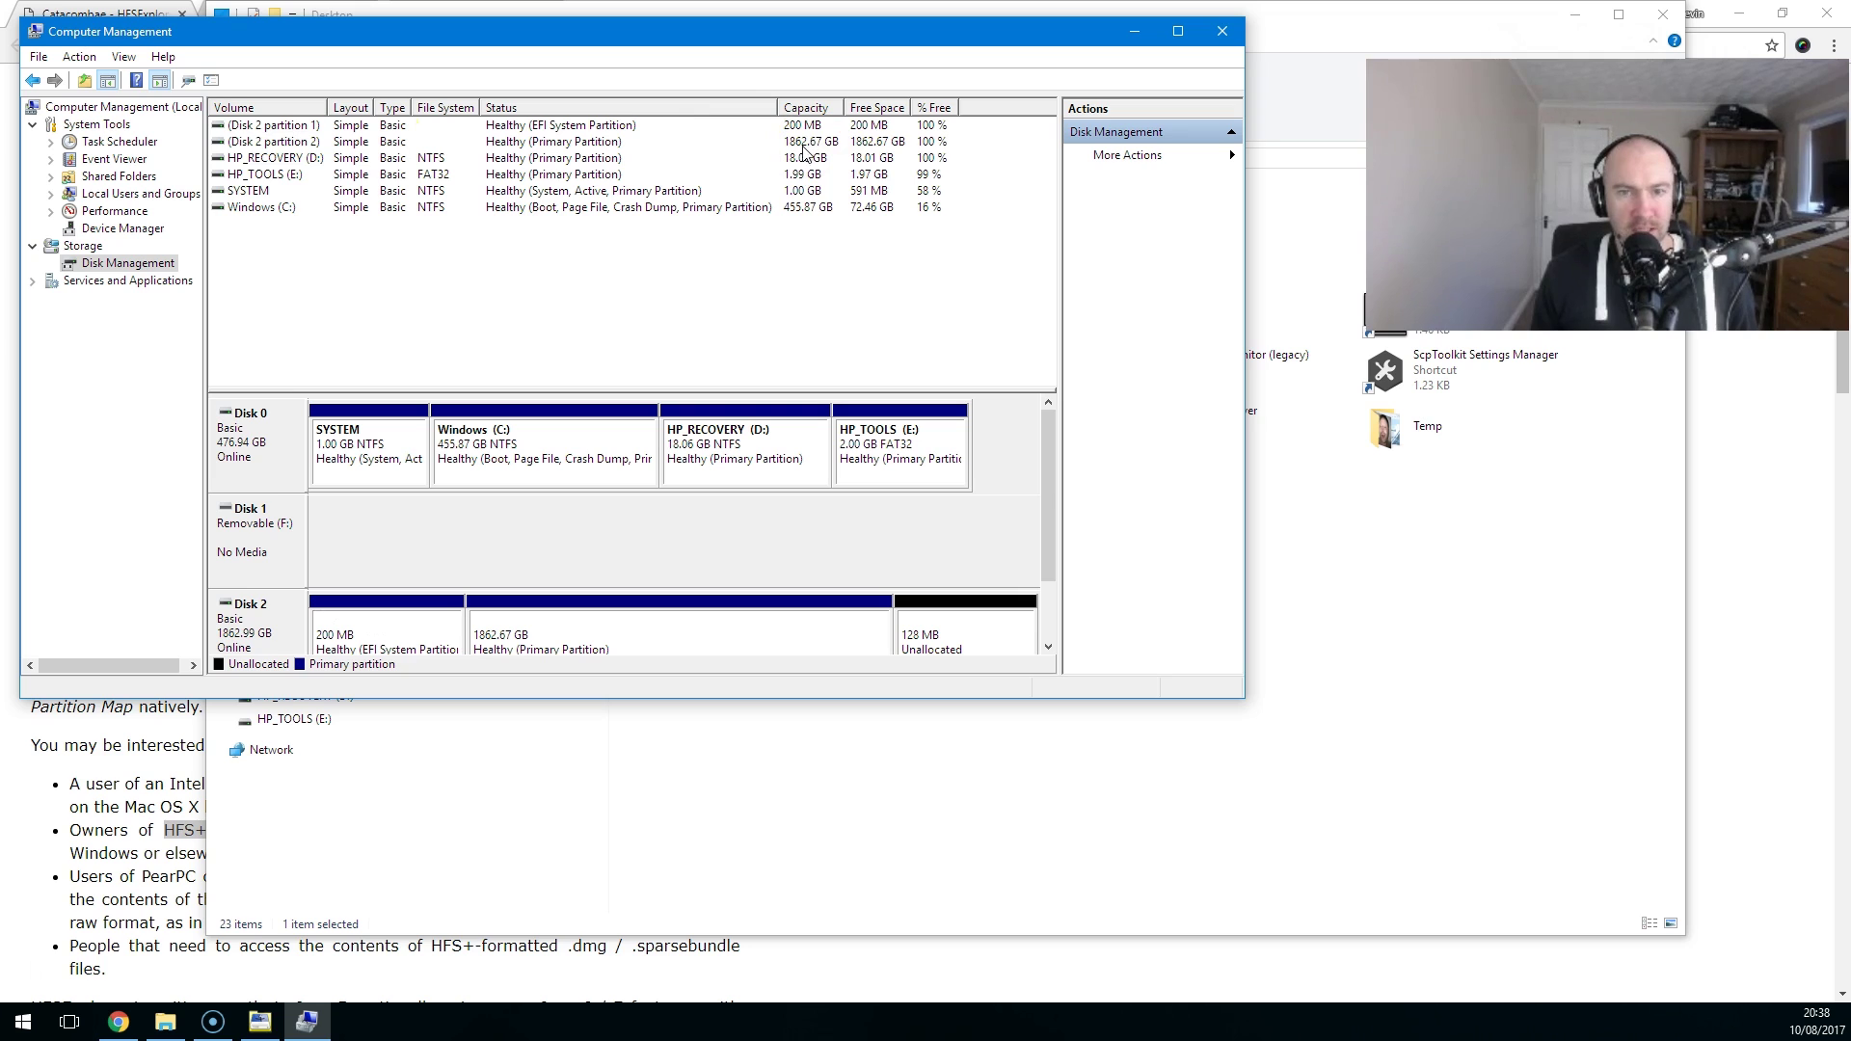
Load Harddisk2\Partition2 to list the My Passport for Mac folders like Backups.backupdb and MacHD Backup.
left_click(278, 1020)
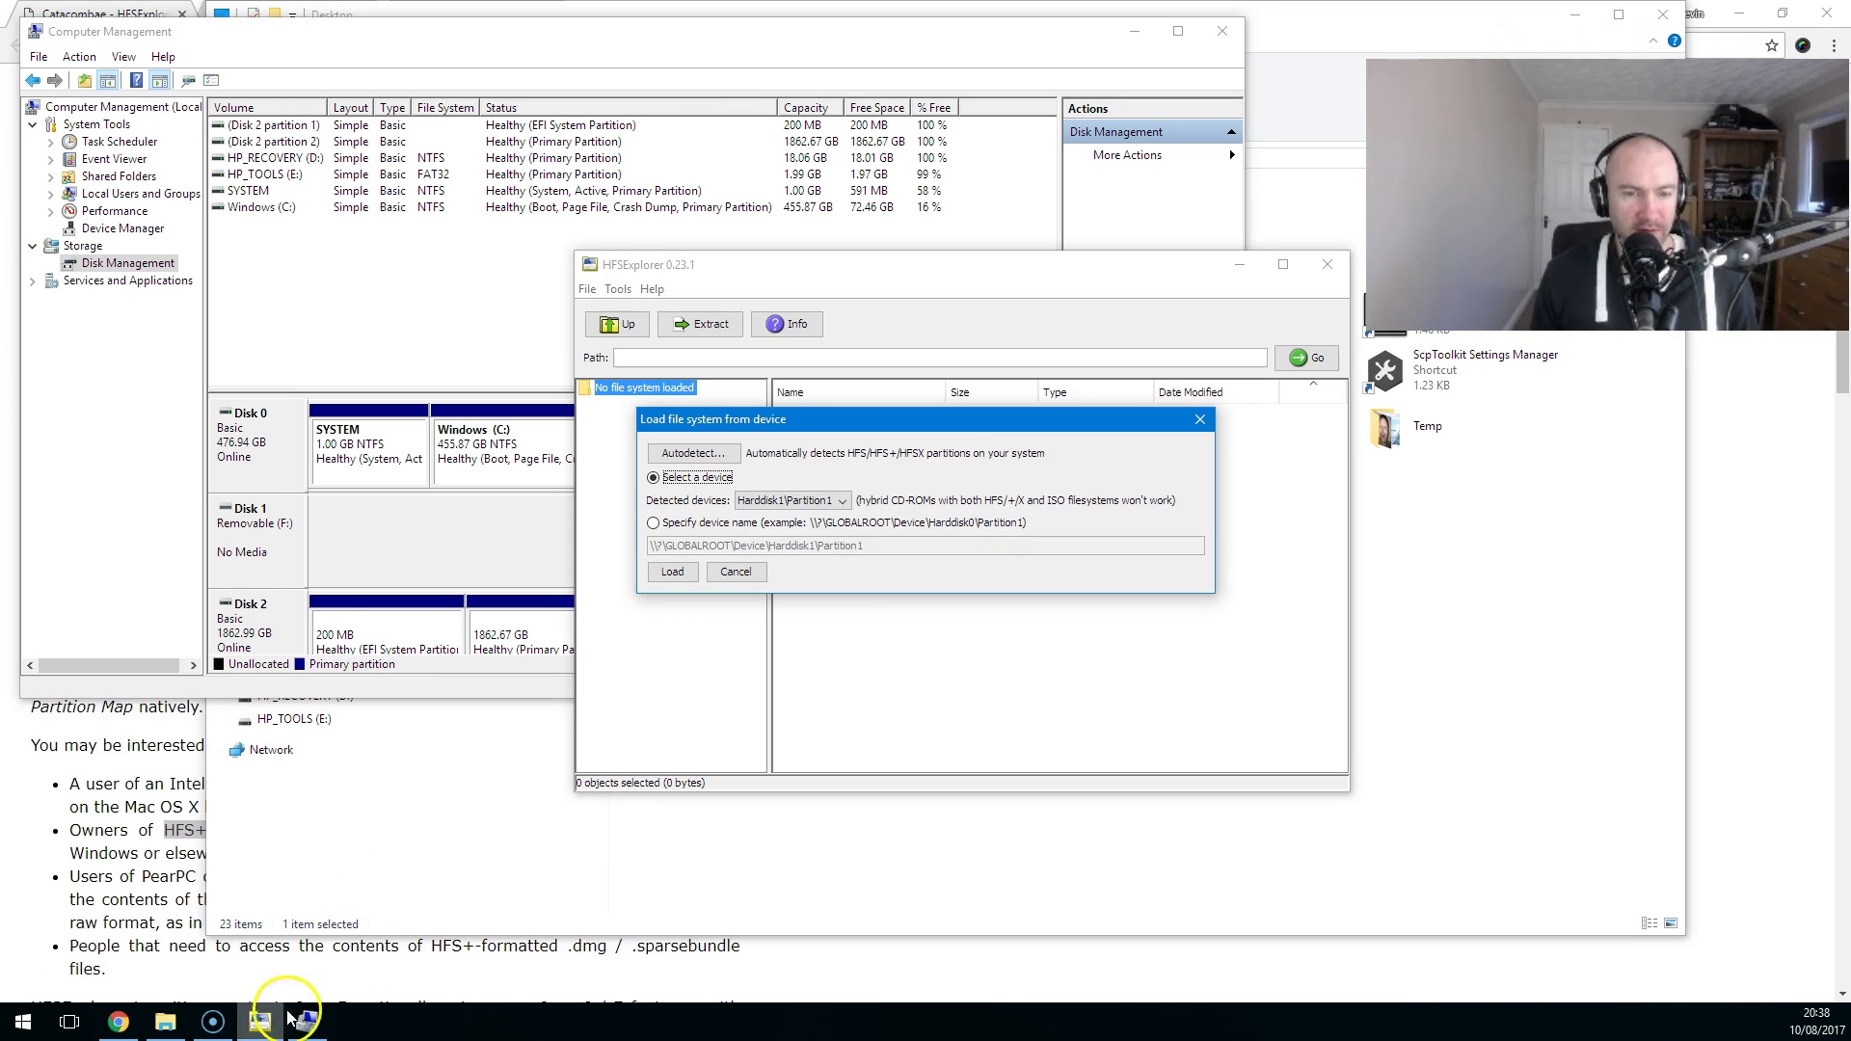
left_click(815, 500)
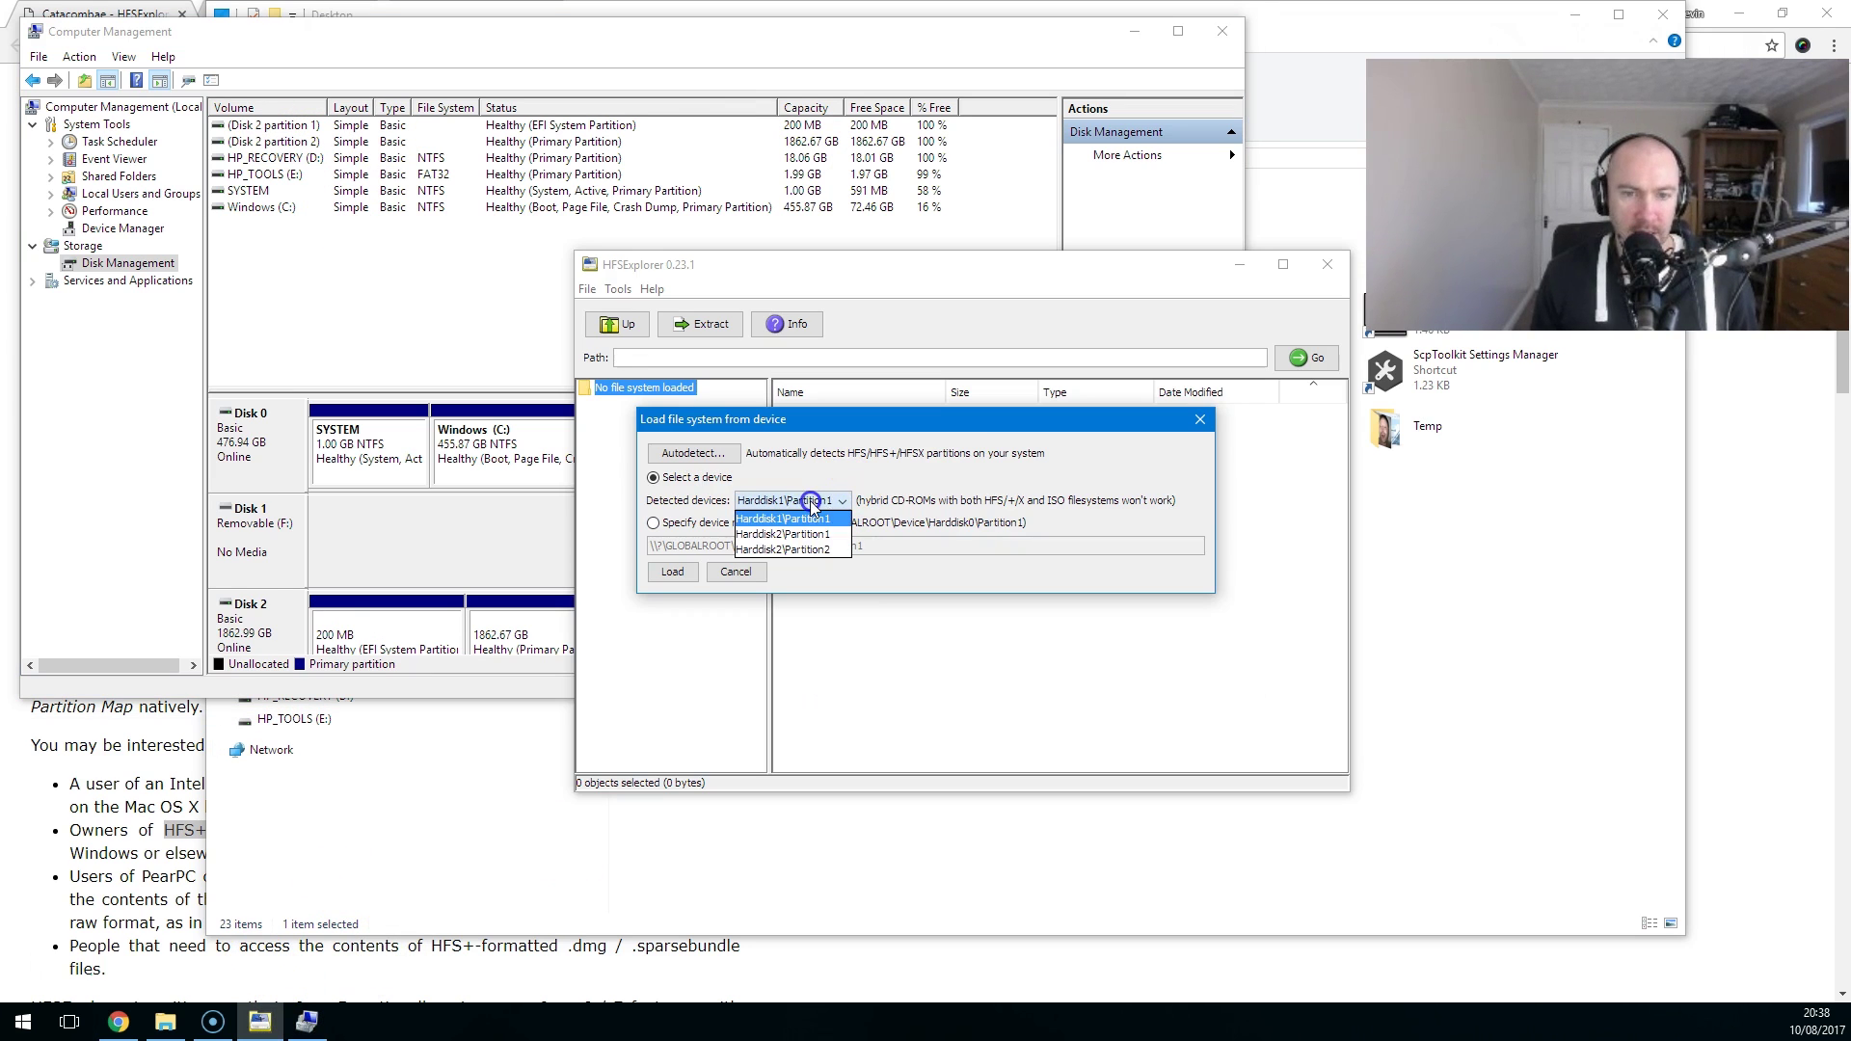
left_click(795, 550)
left_click(672, 572)
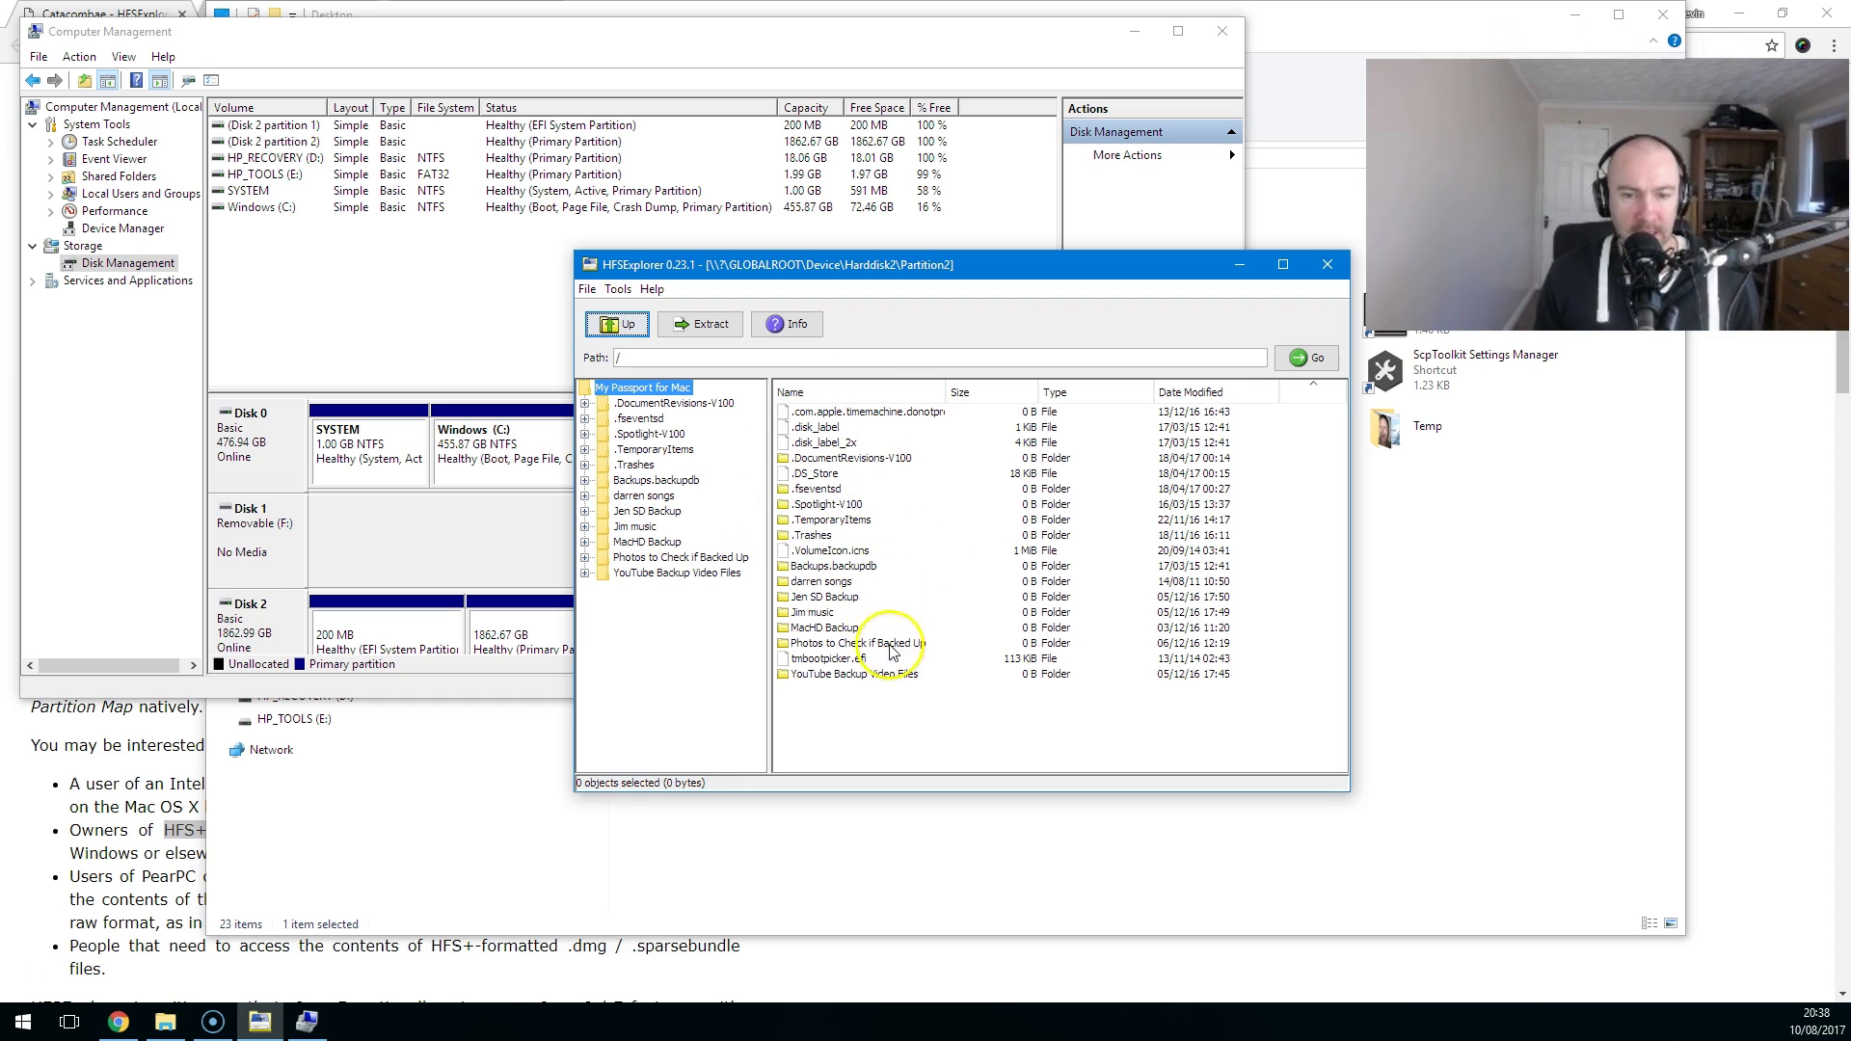
left_click(1052, 643)
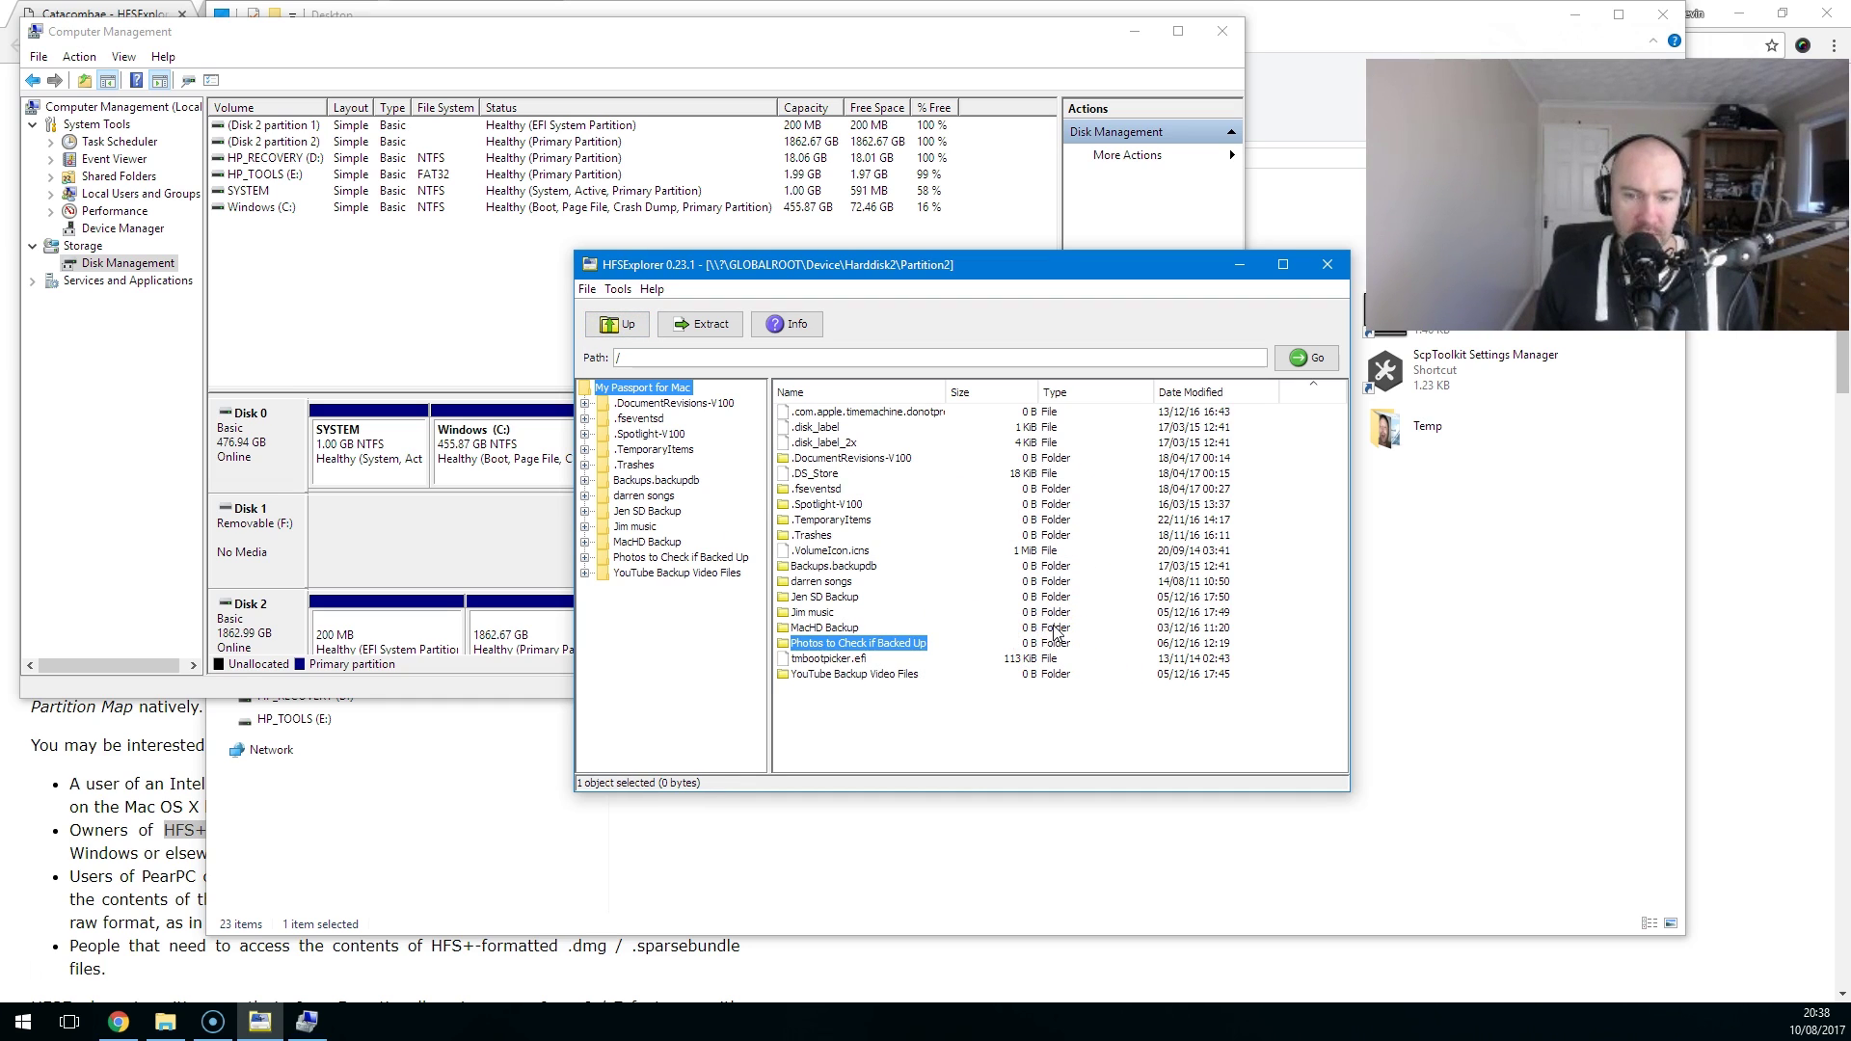
left_click(1053, 628)
left_click(1050, 602)
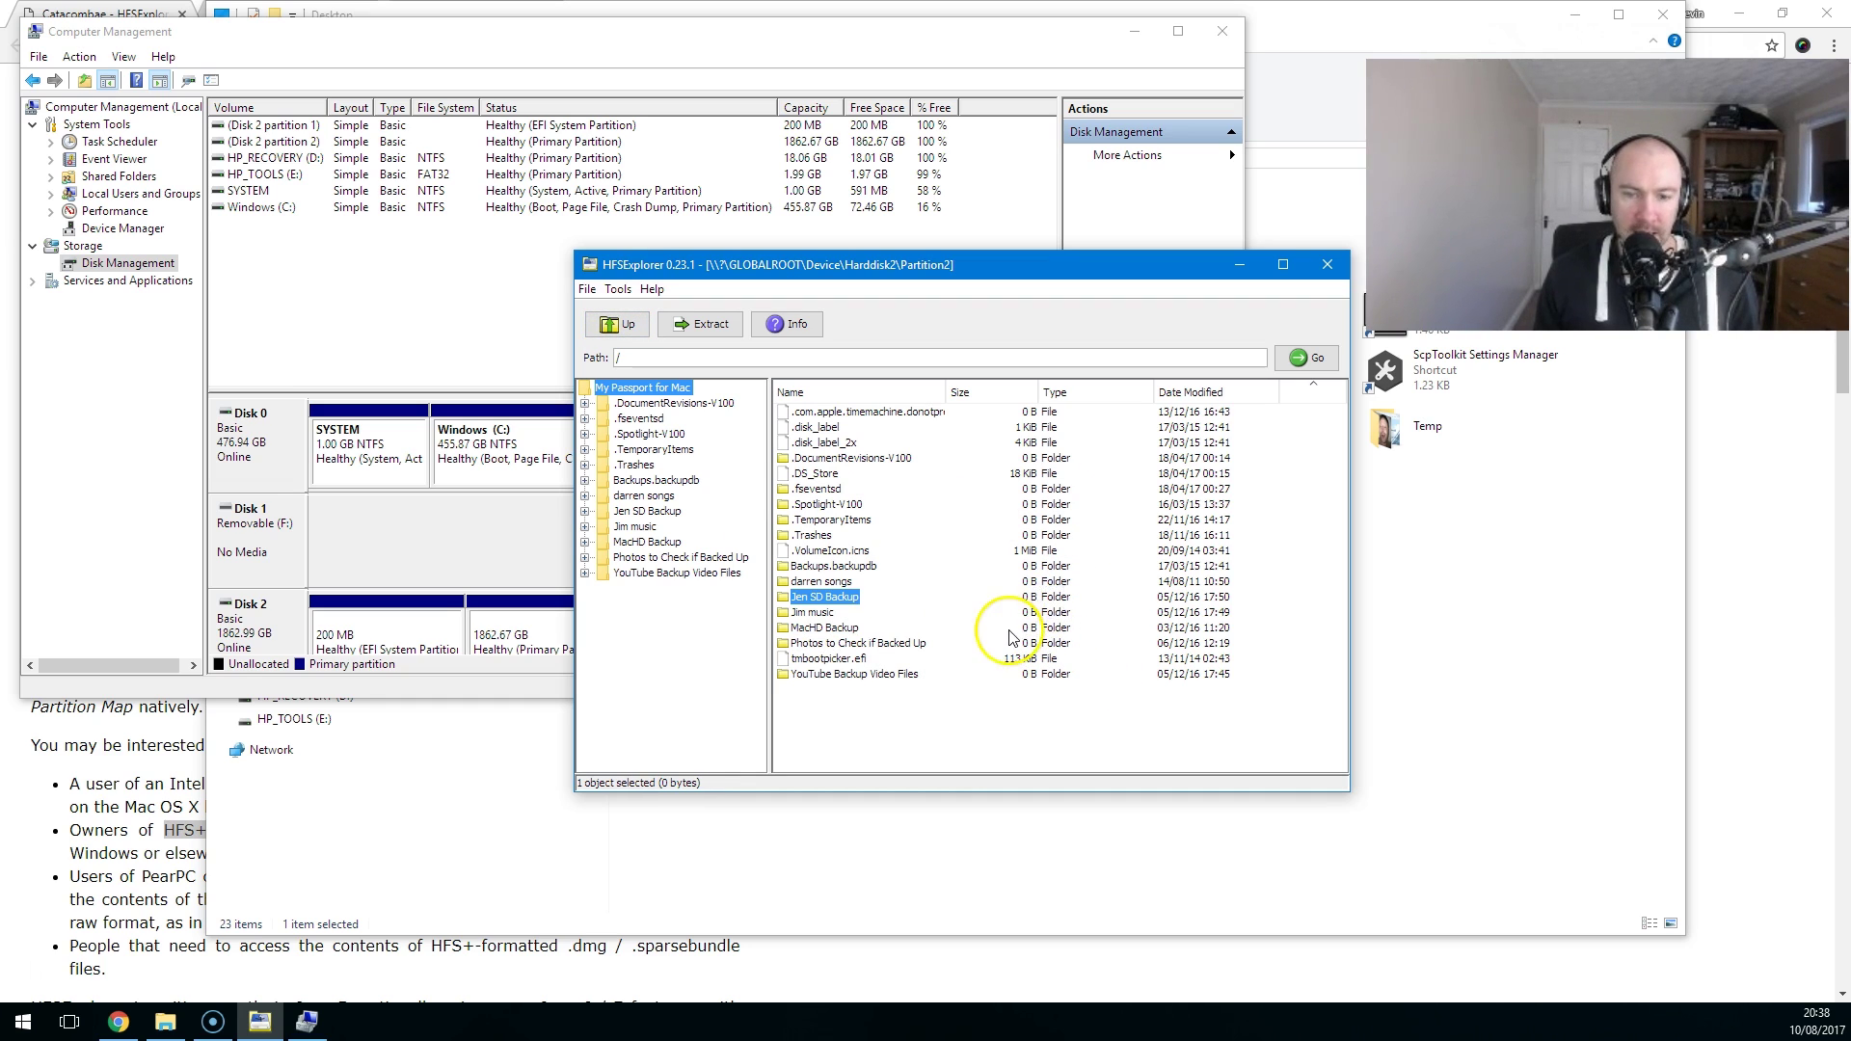
left_click(1044, 628)
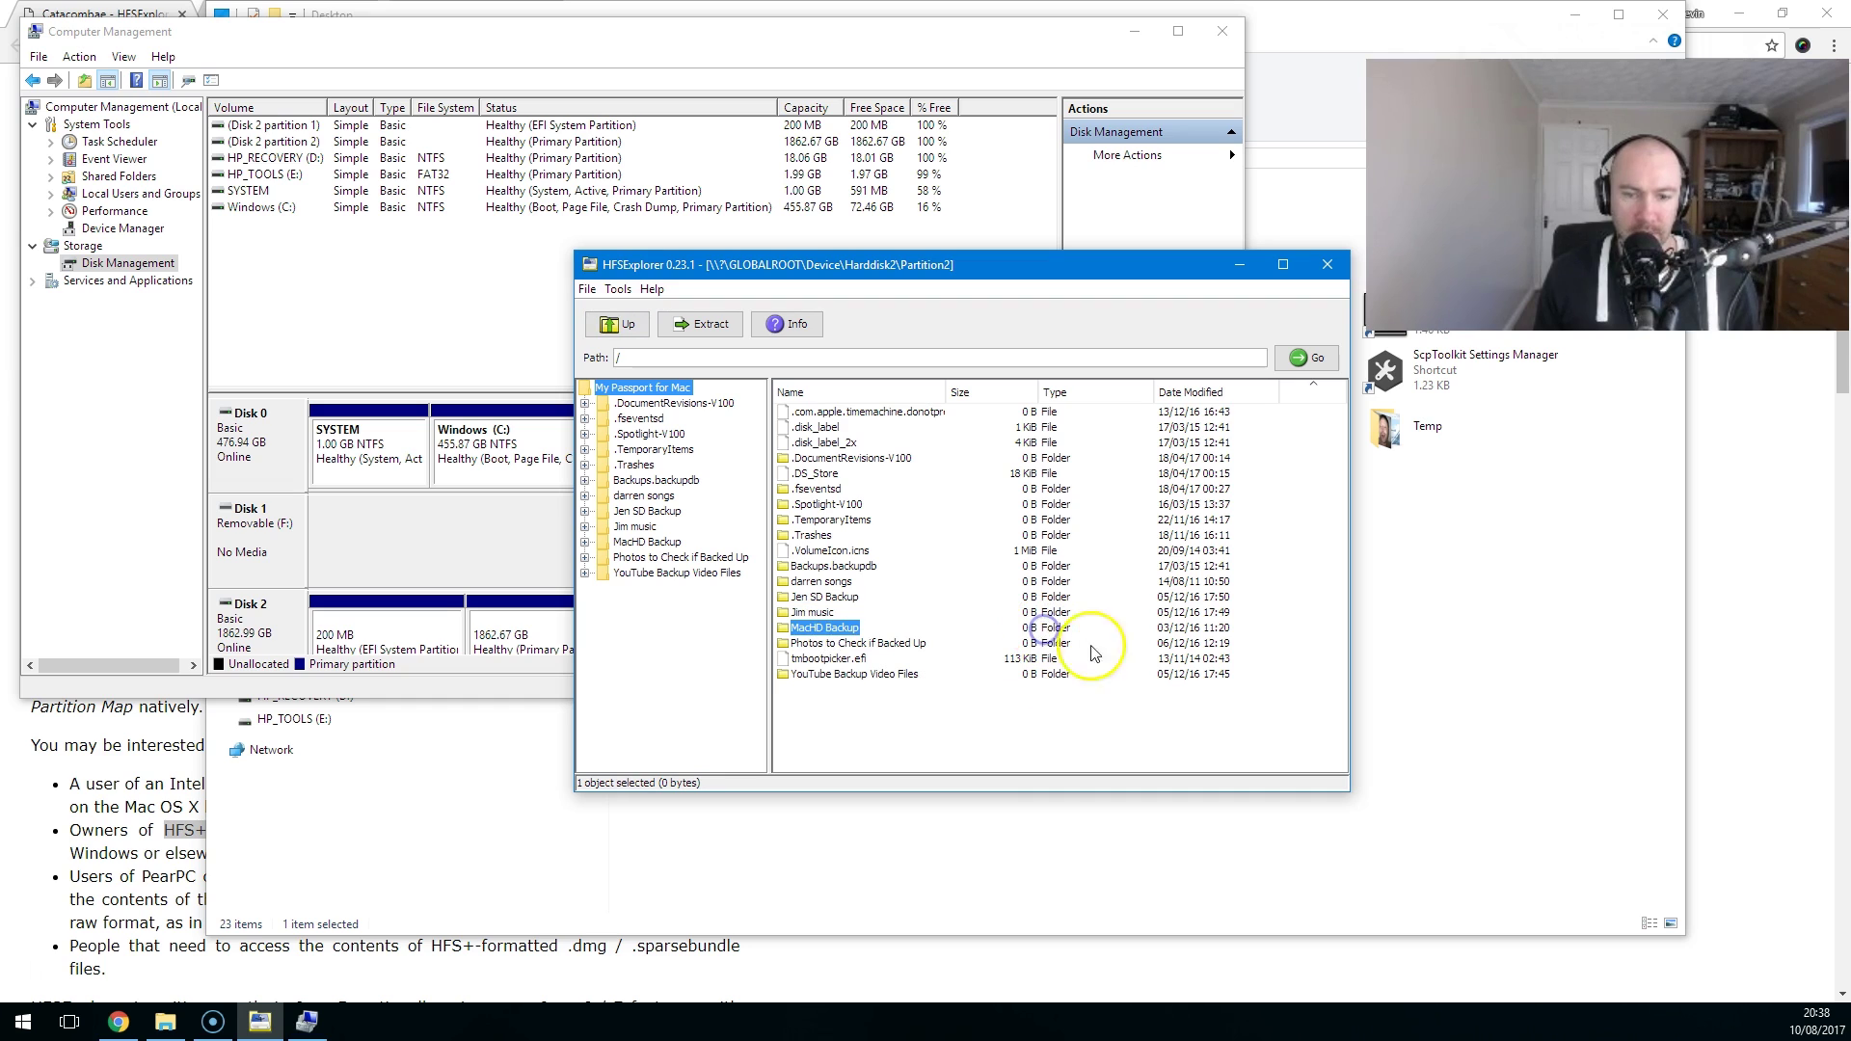
left_click(855, 614)
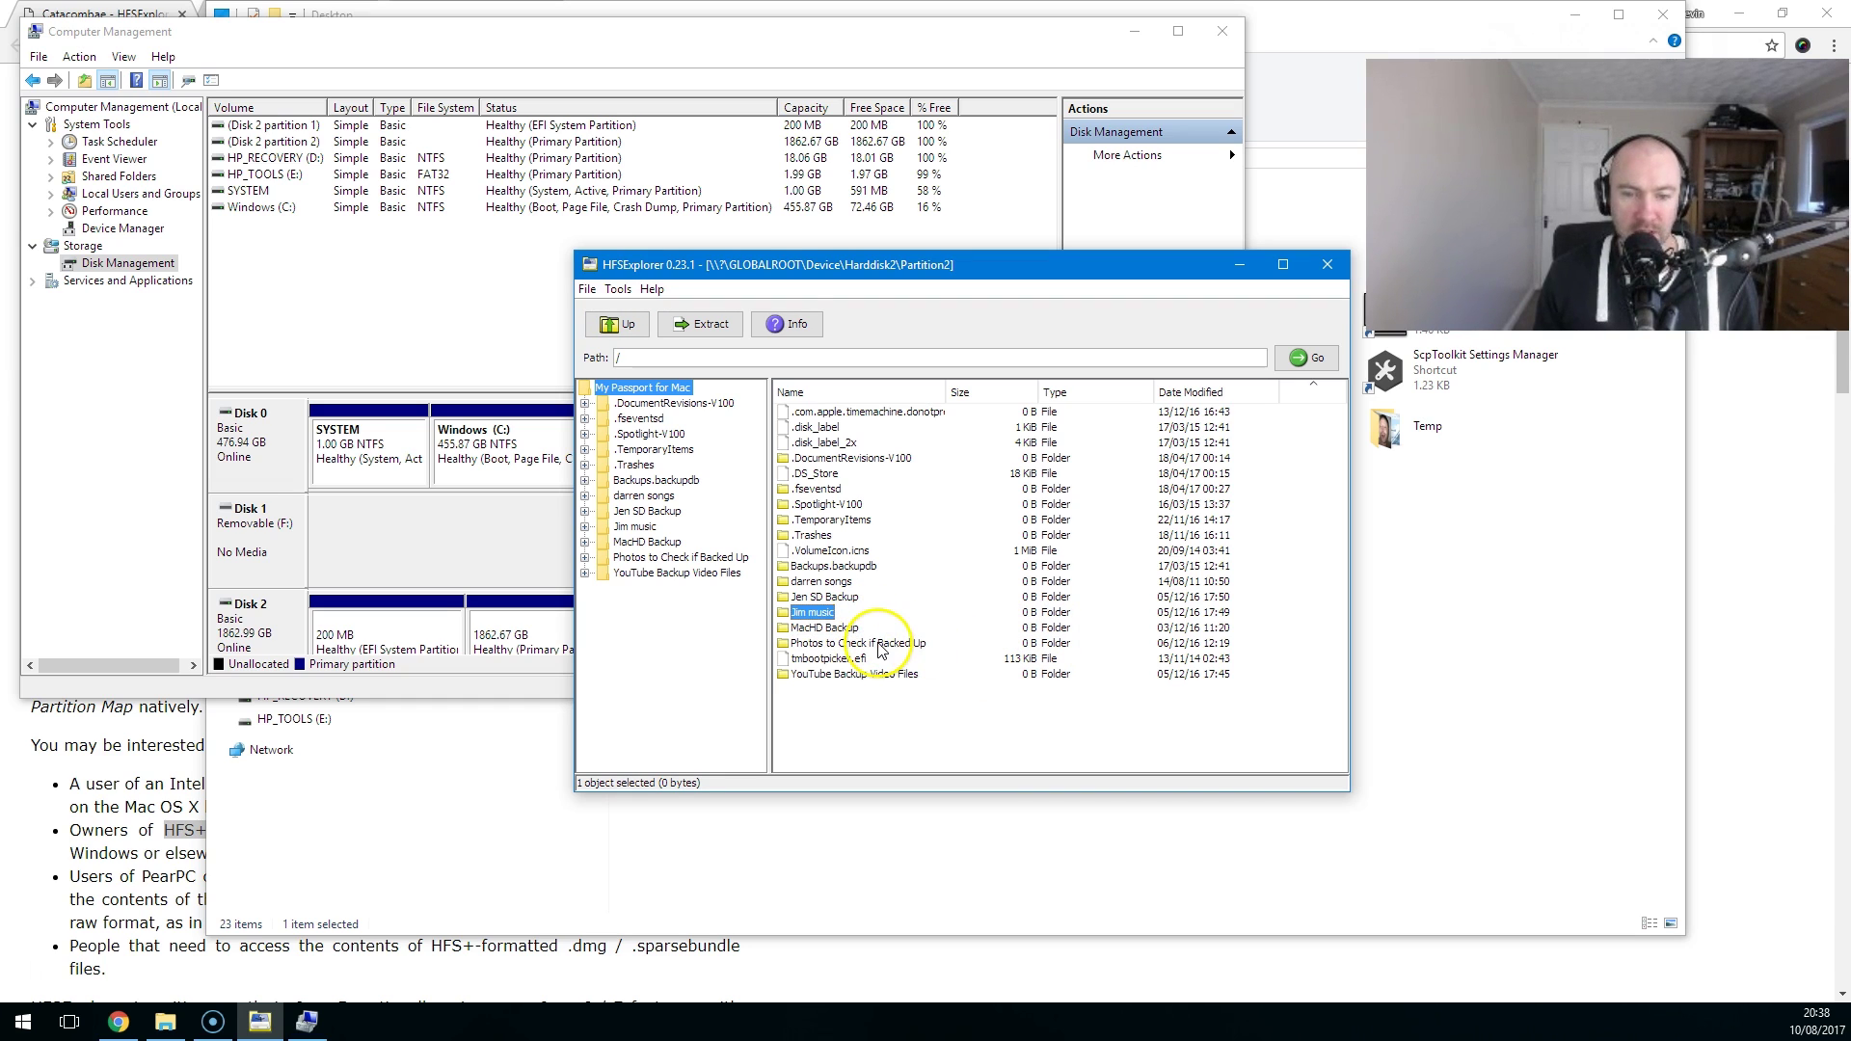
left_click(878, 642)
left_click(789, 323)
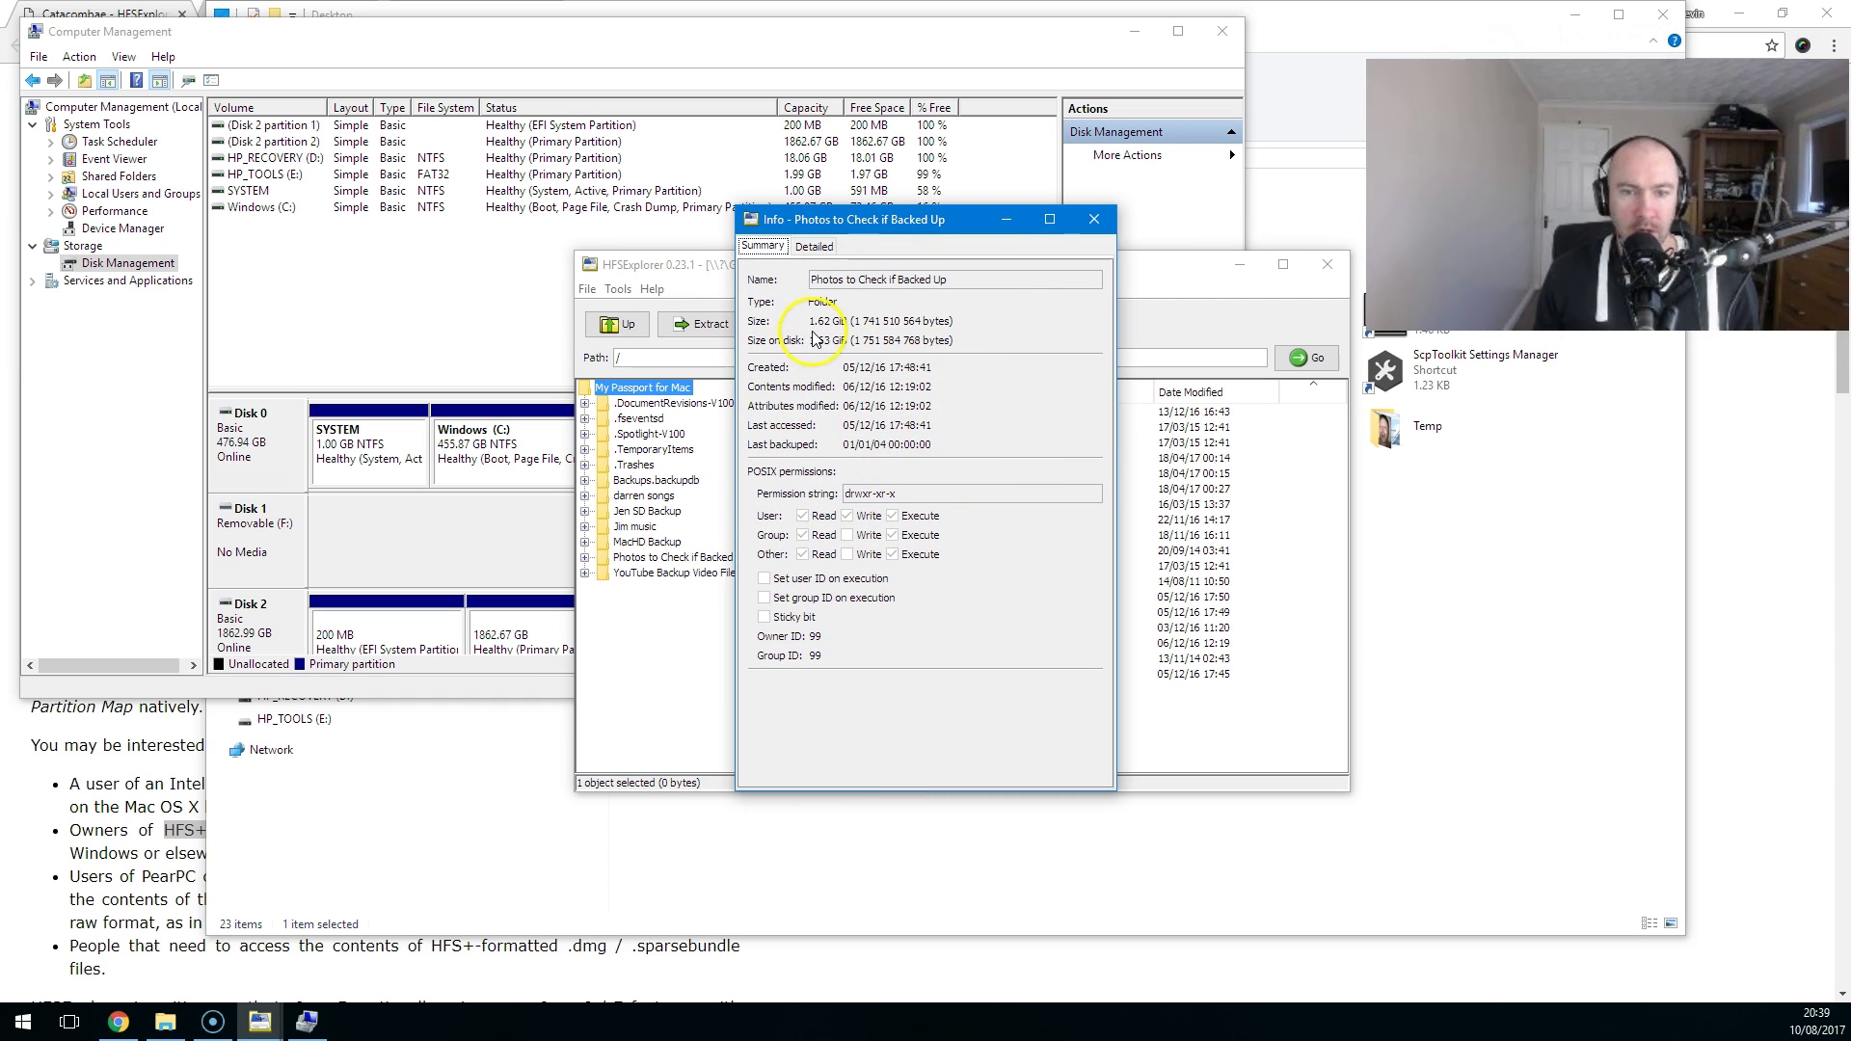
left_click(1090, 228)
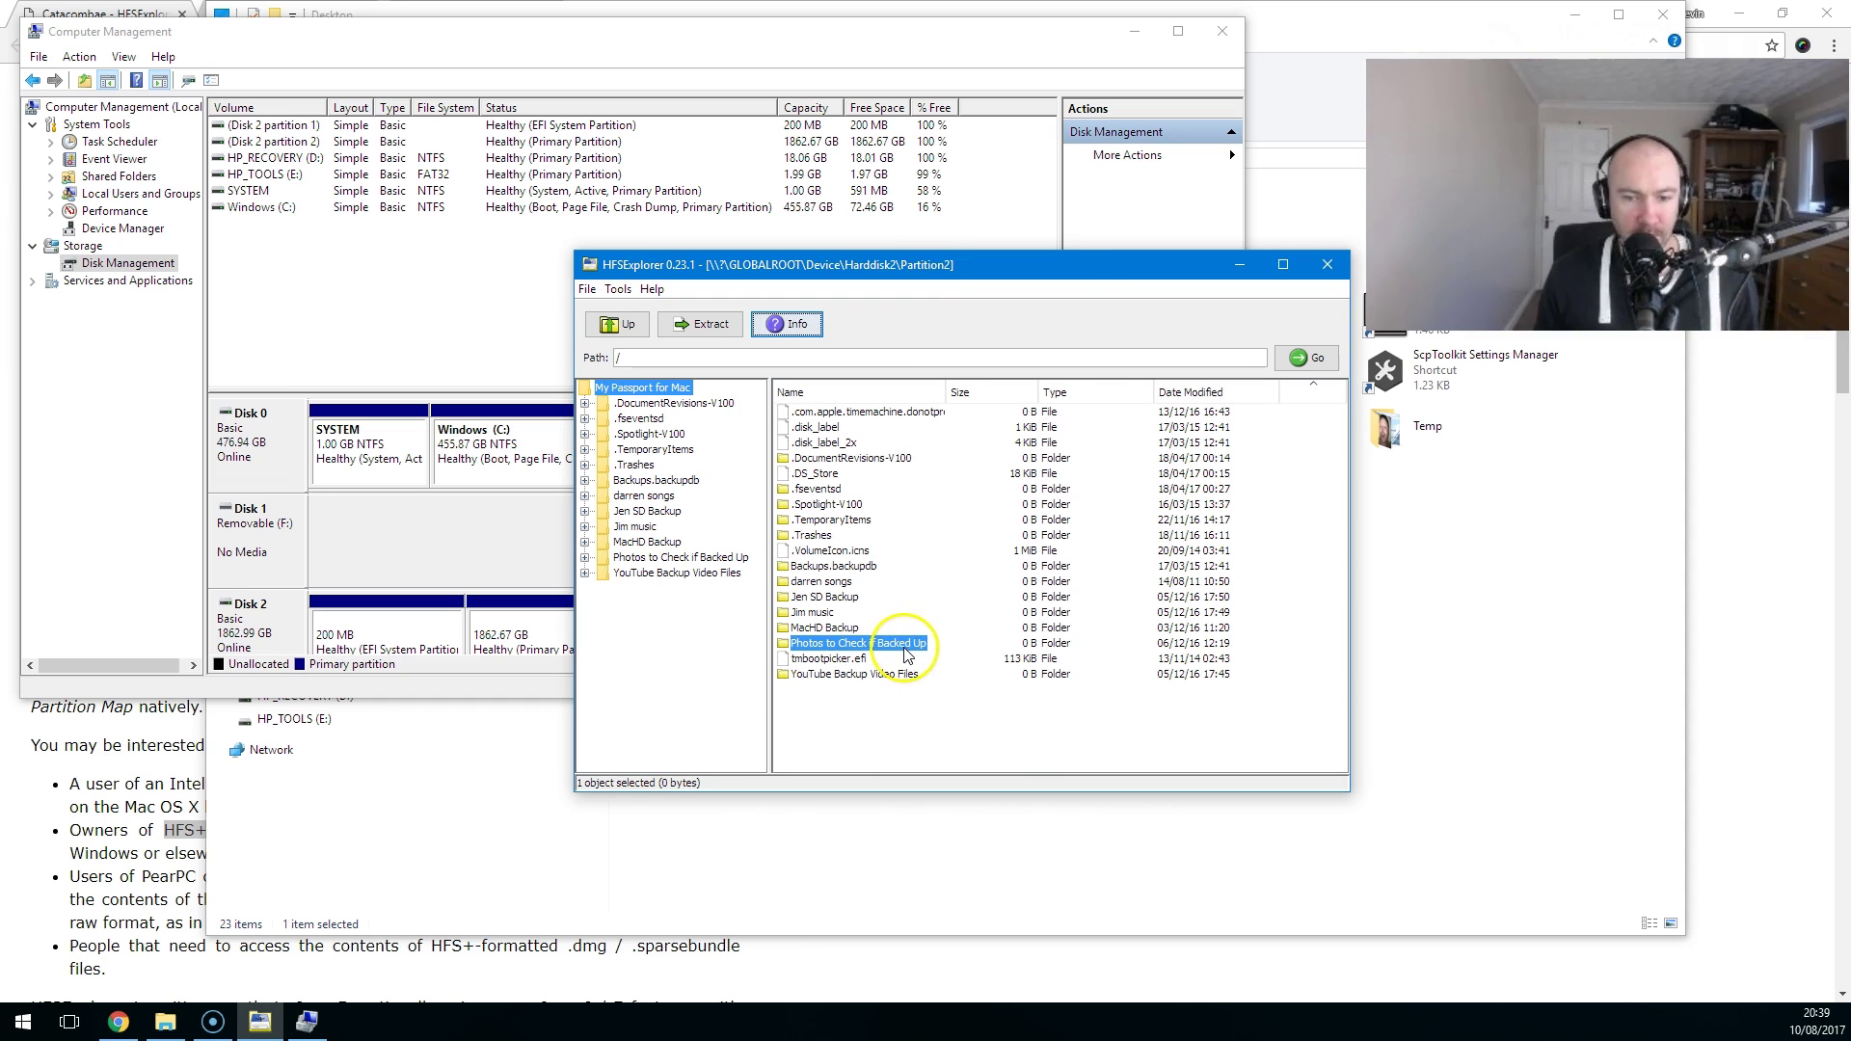
left_click(866, 674)
left_click(788, 324)
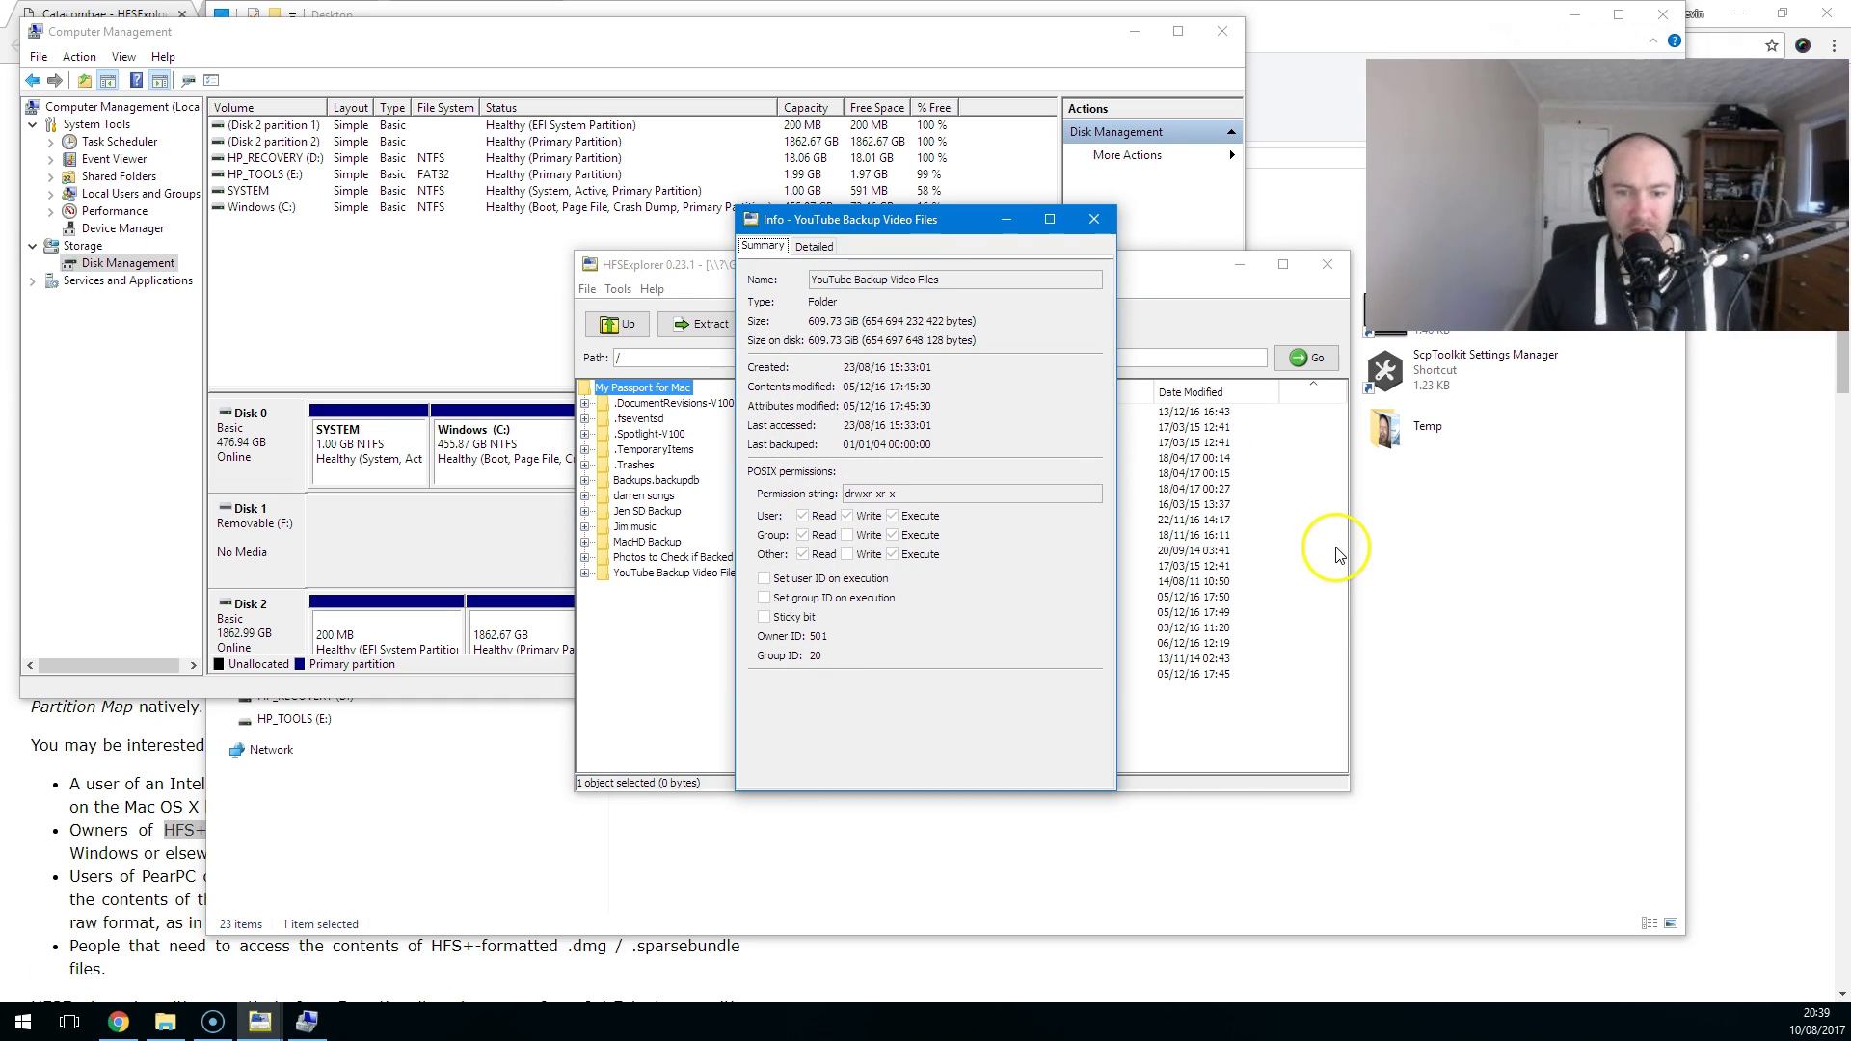
left_click(1114, 220)
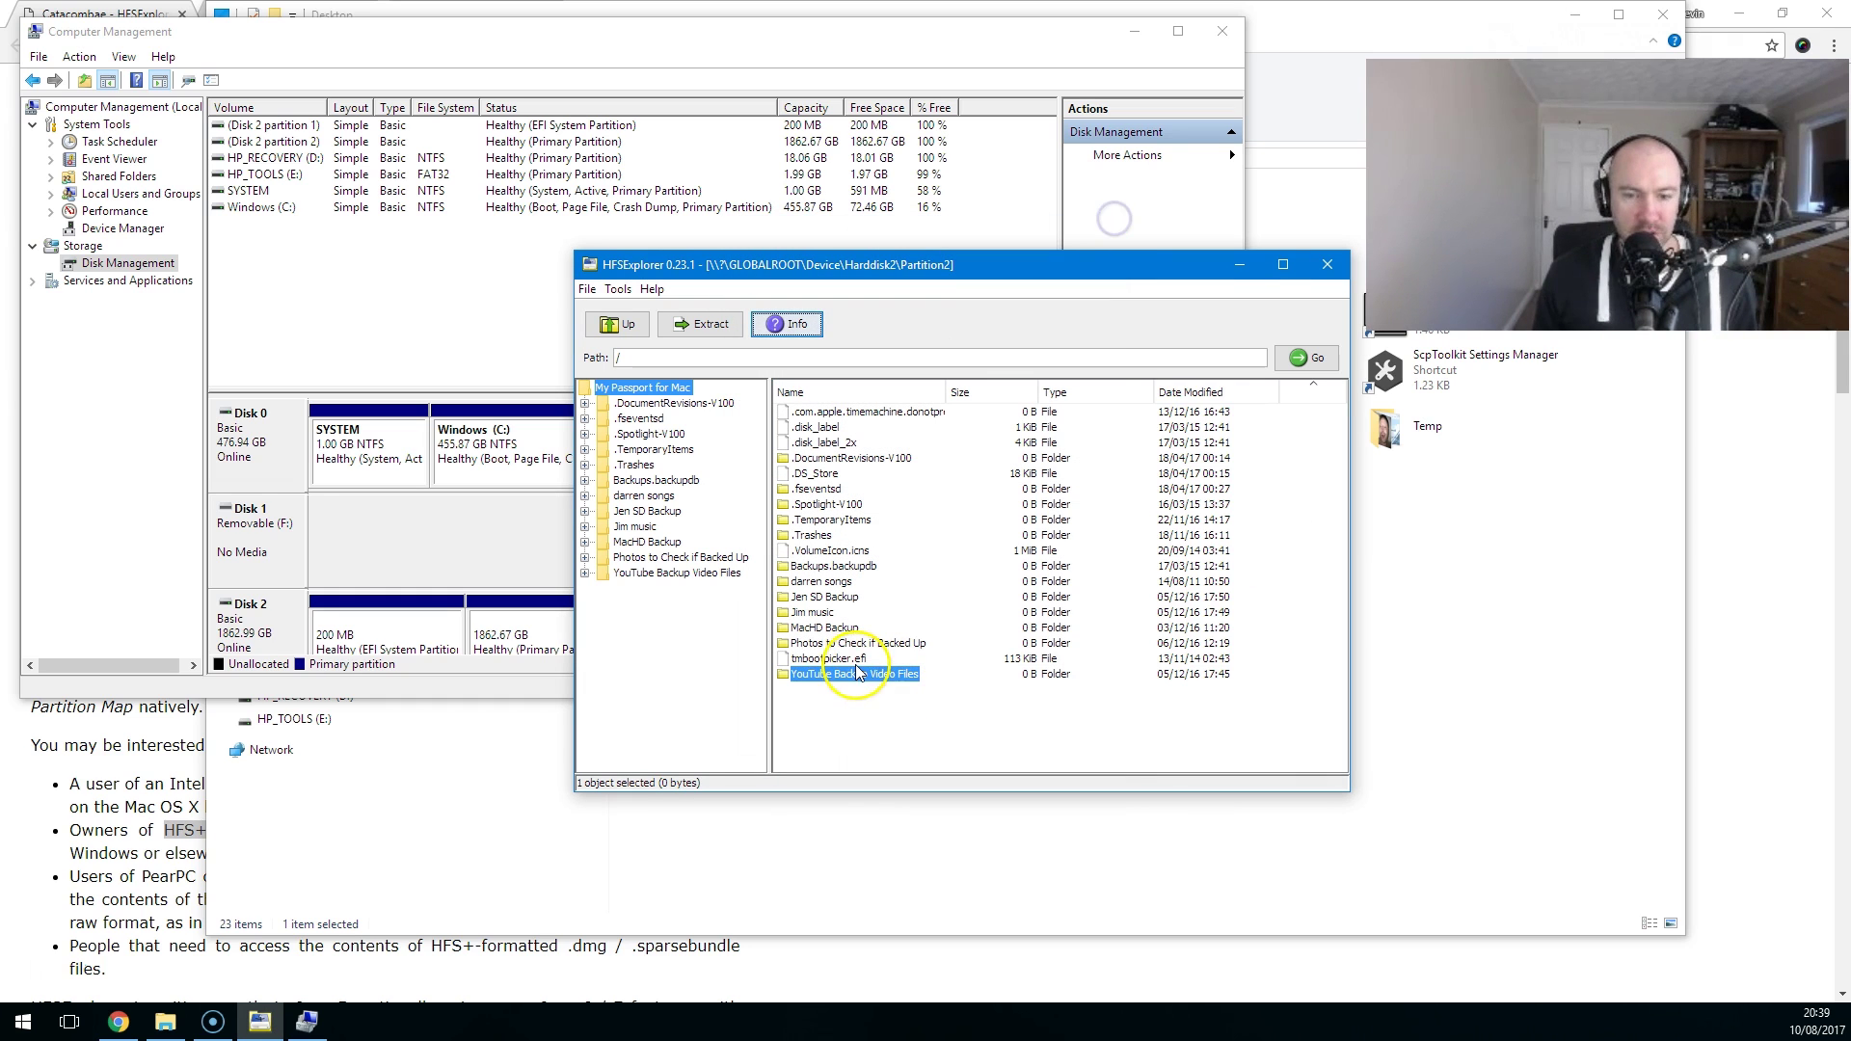
double_click(853, 669)
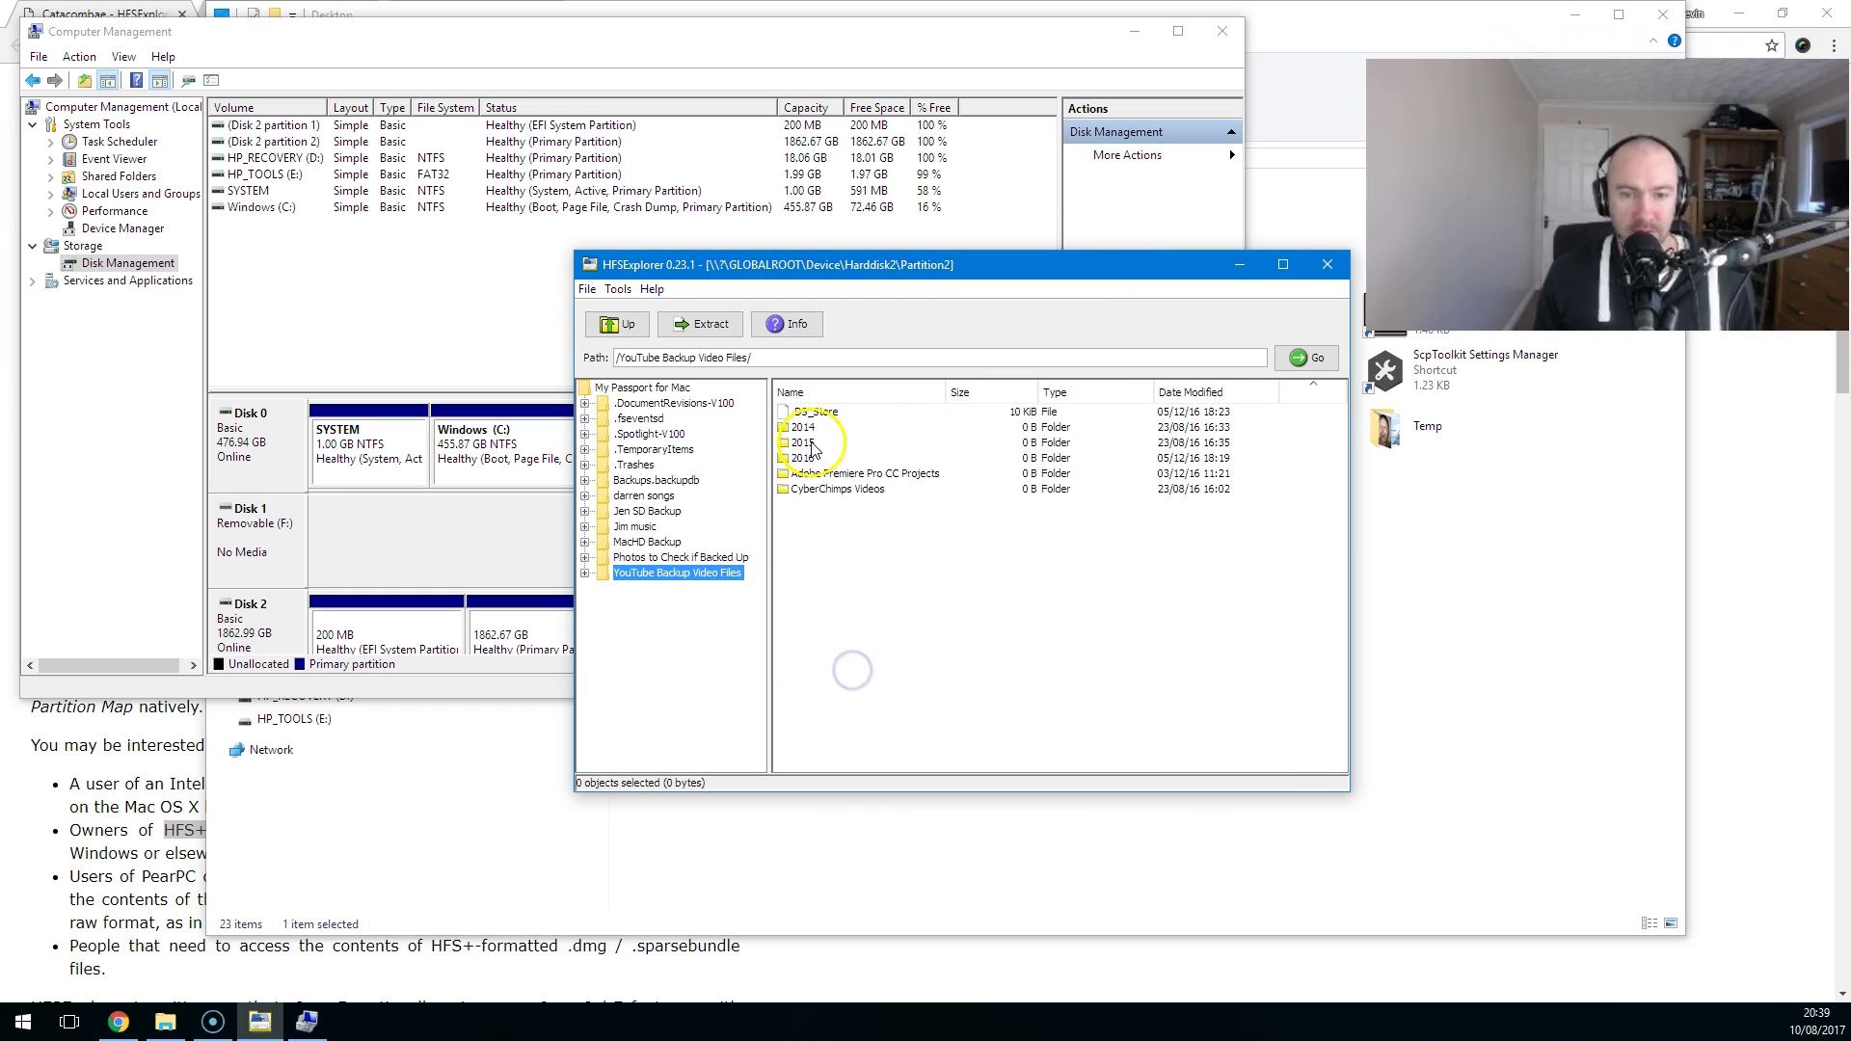
left_click(614, 330)
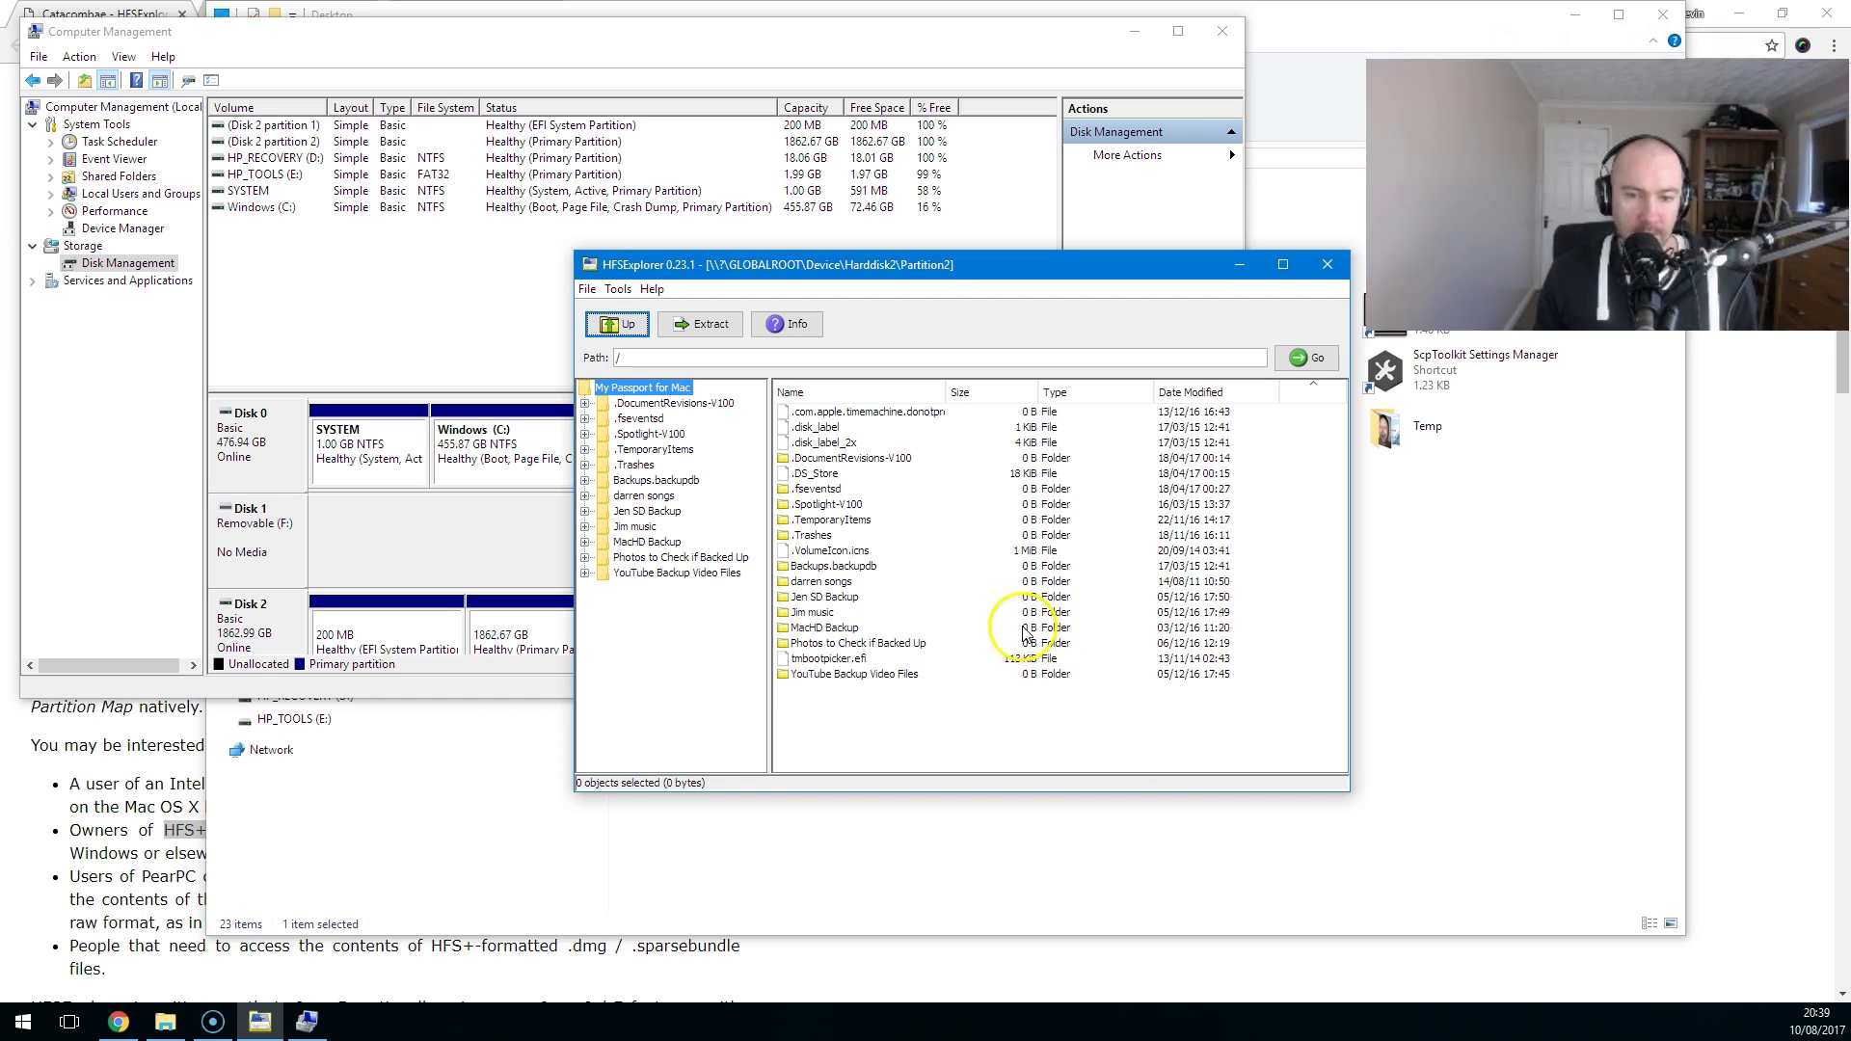
Extract the Photos to Check if Backed Up folder into C:\Back Up From Mac.
left_click(873, 643)
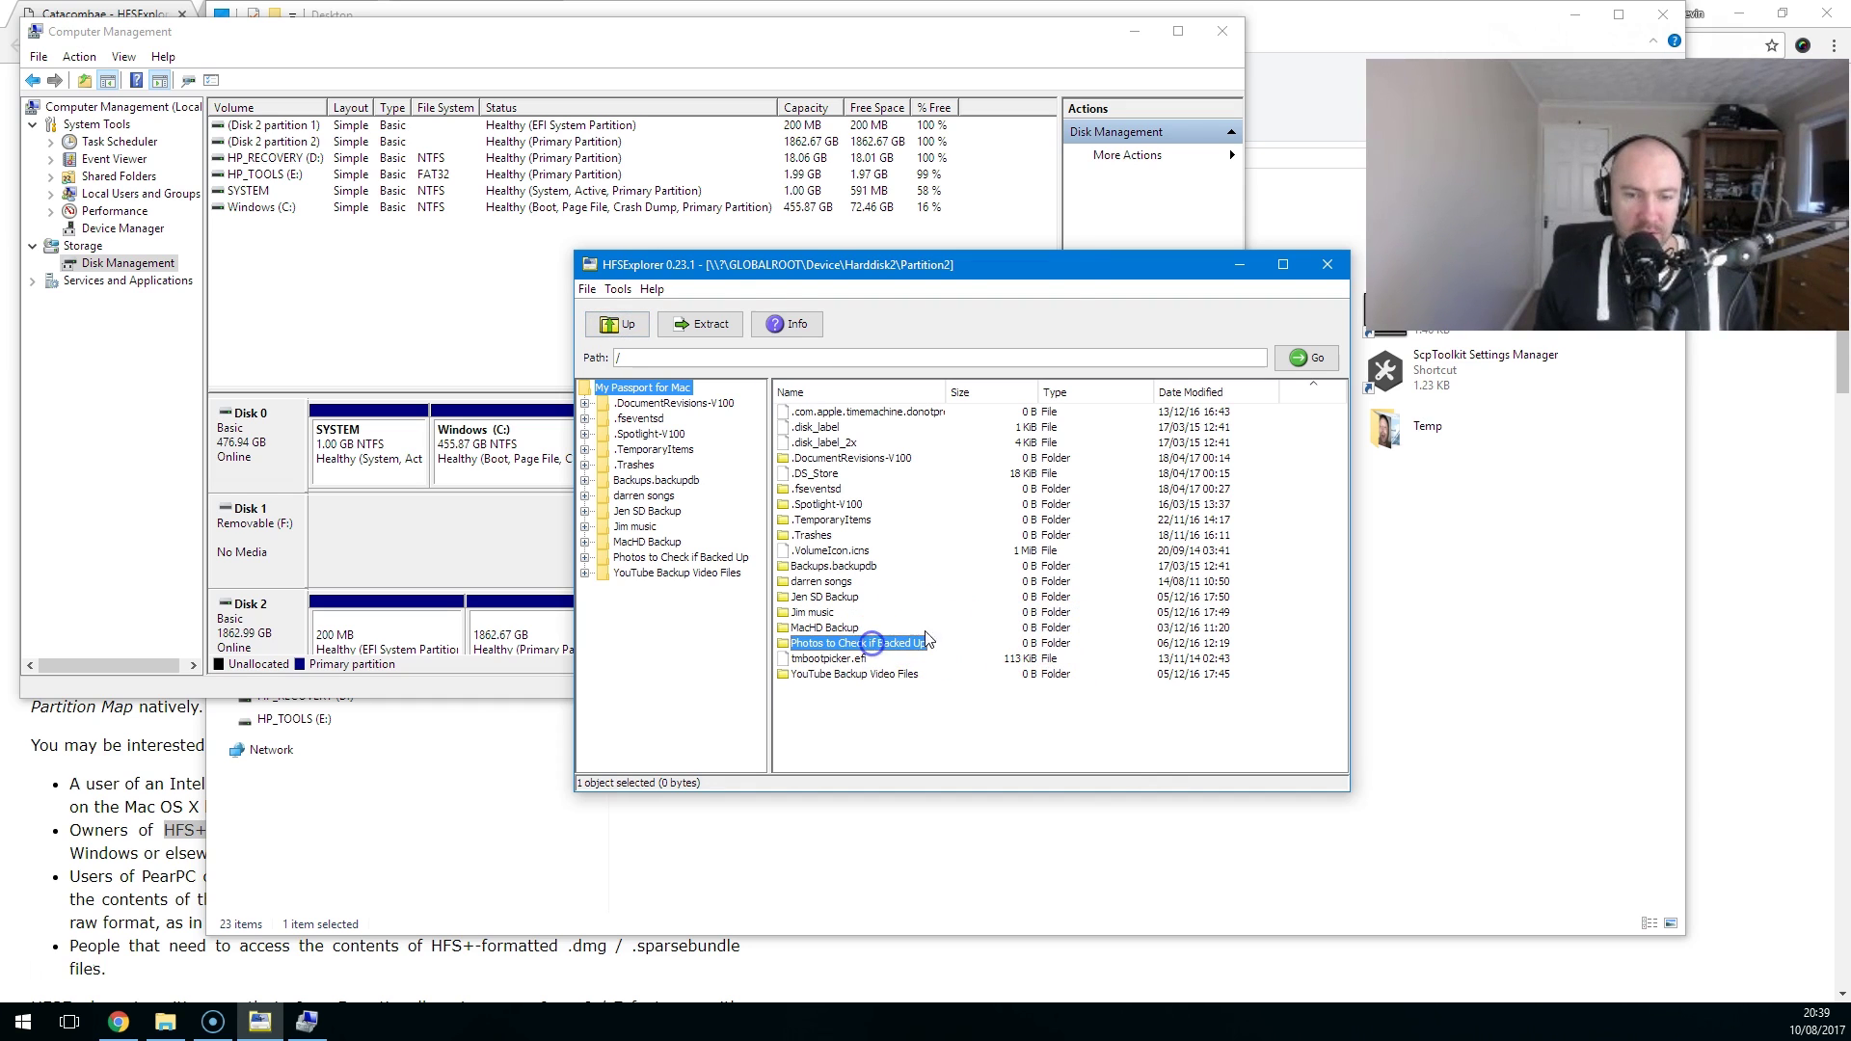
left_click(693, 325)
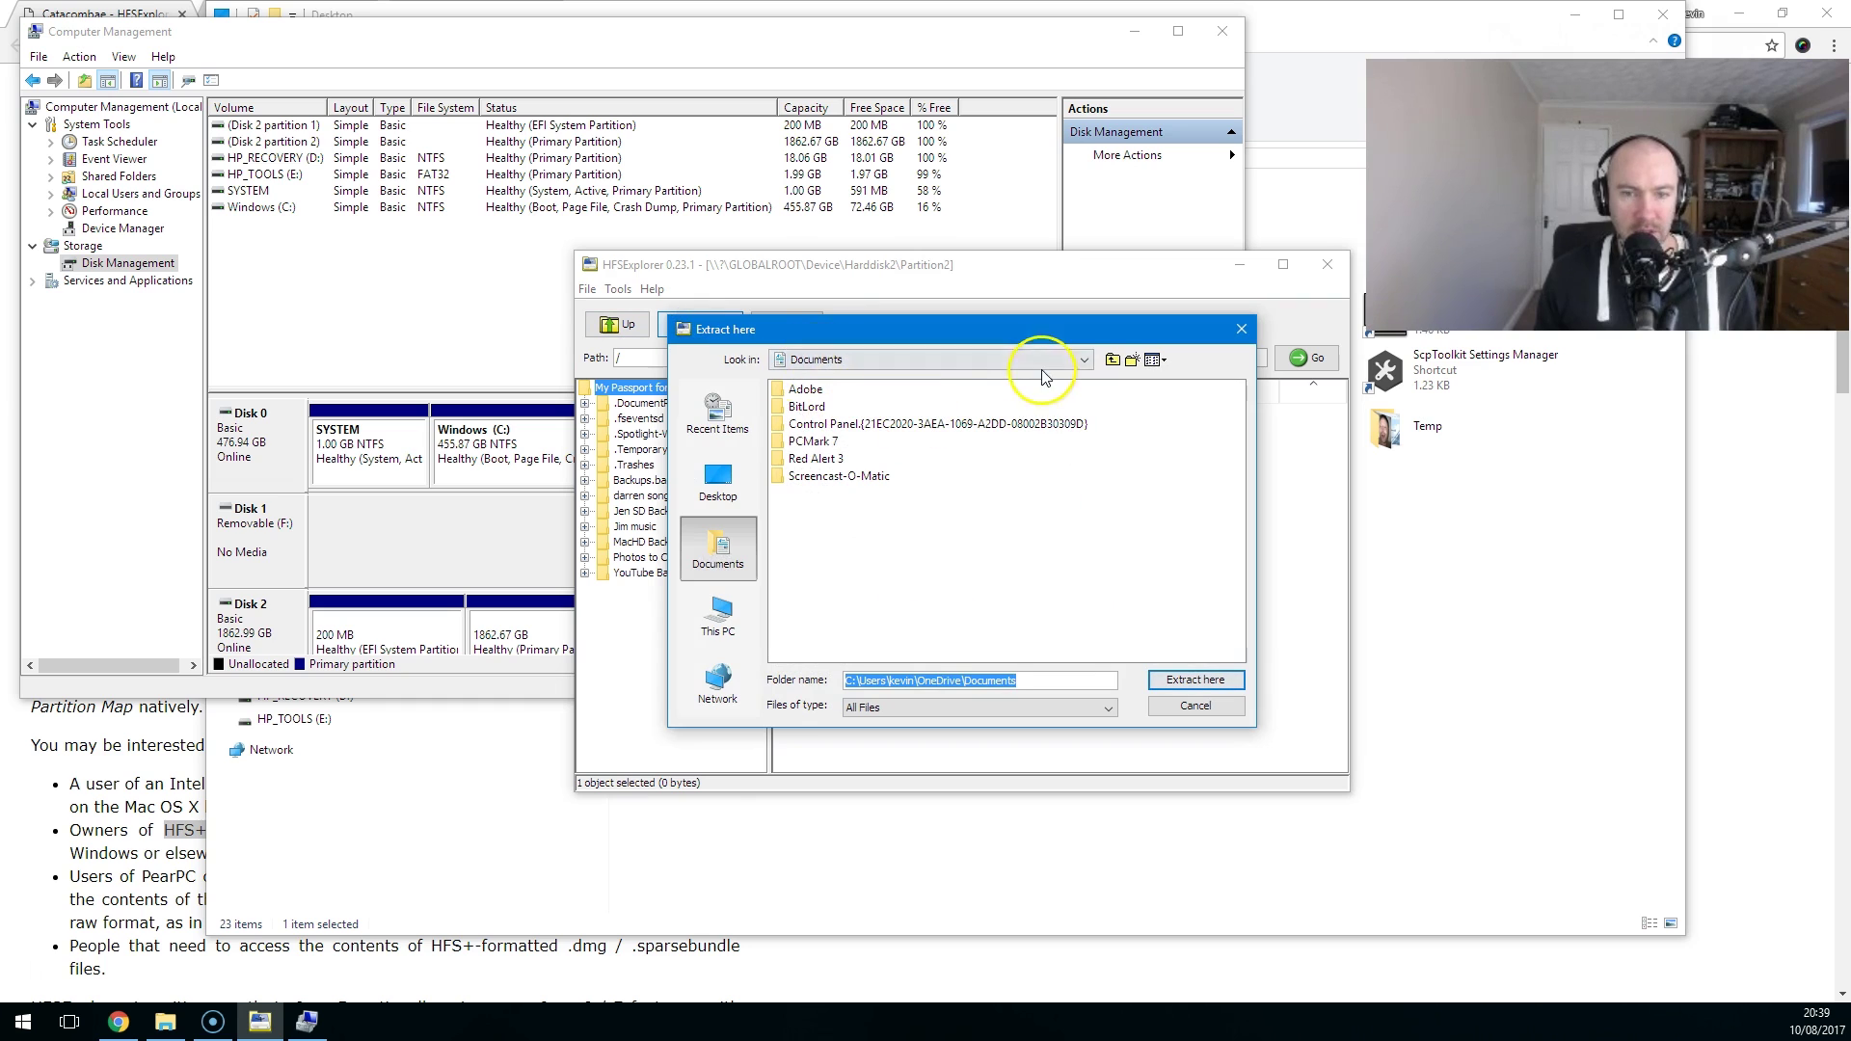
left_click(721, 632)
double_click(822, 492)
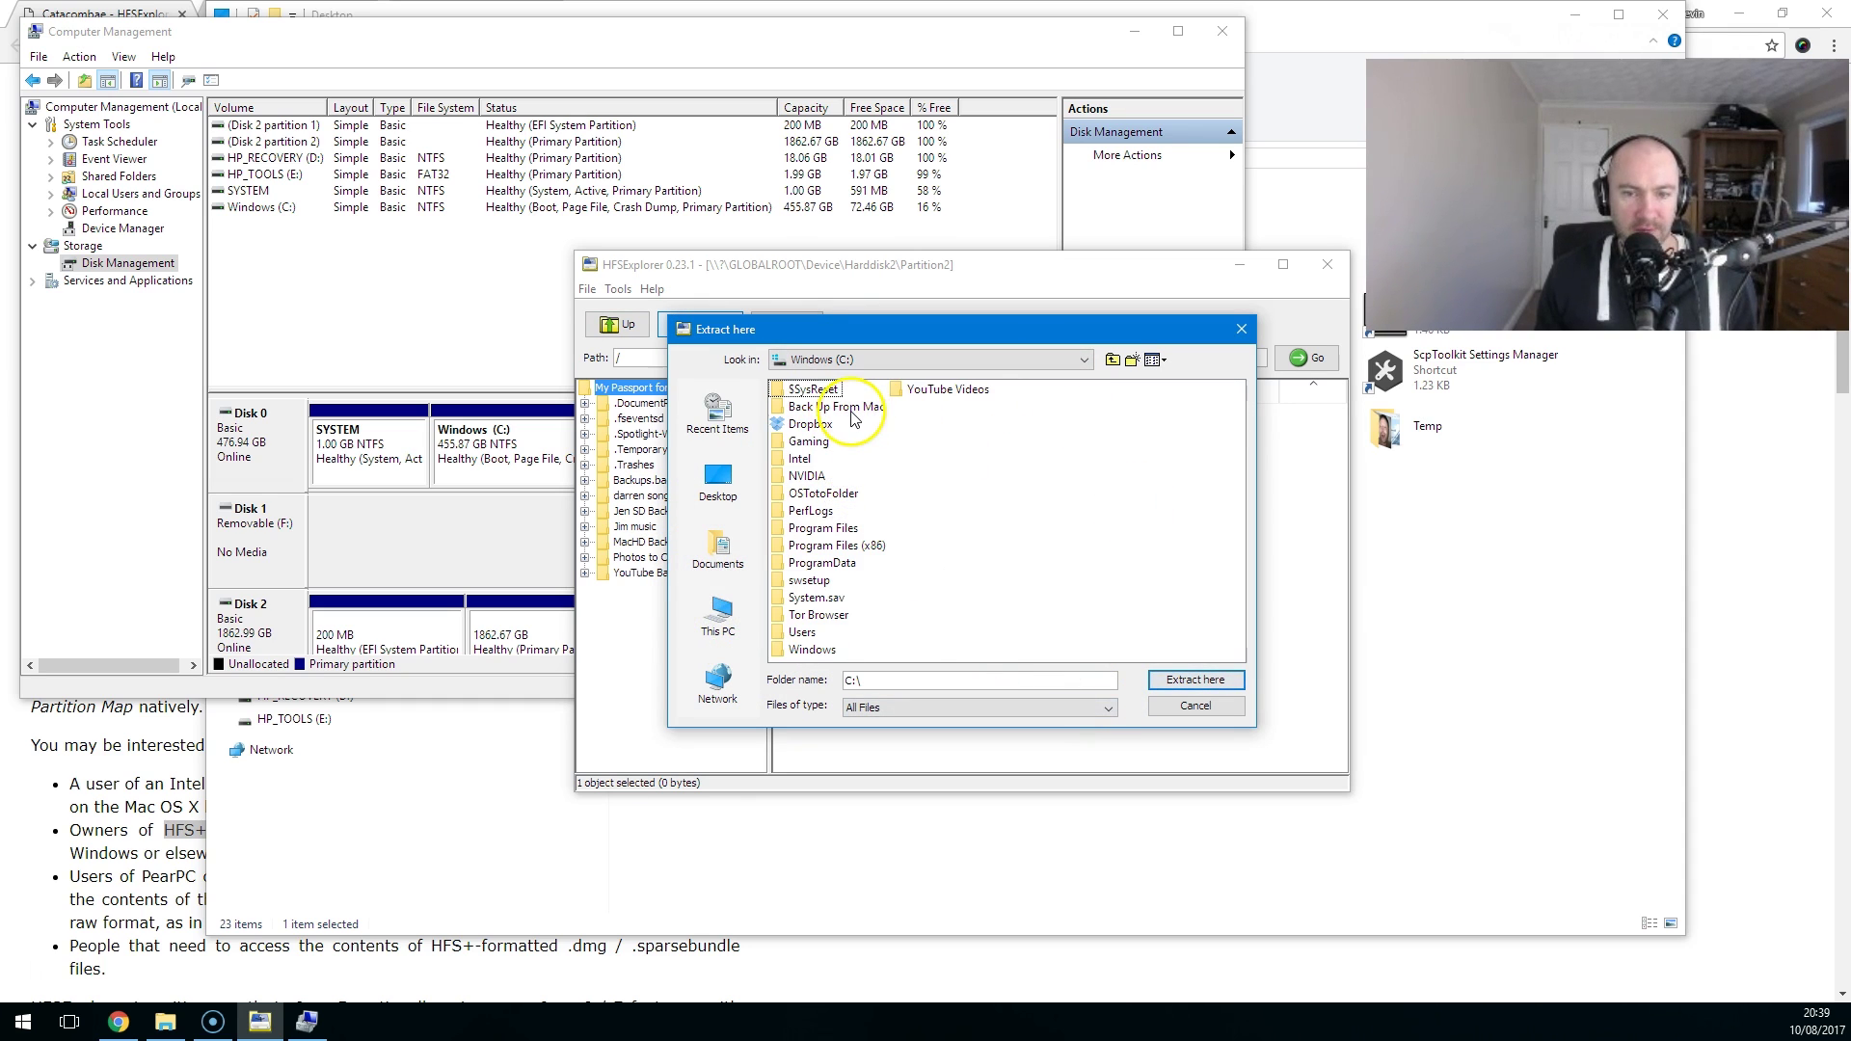
double_click(852, 409)
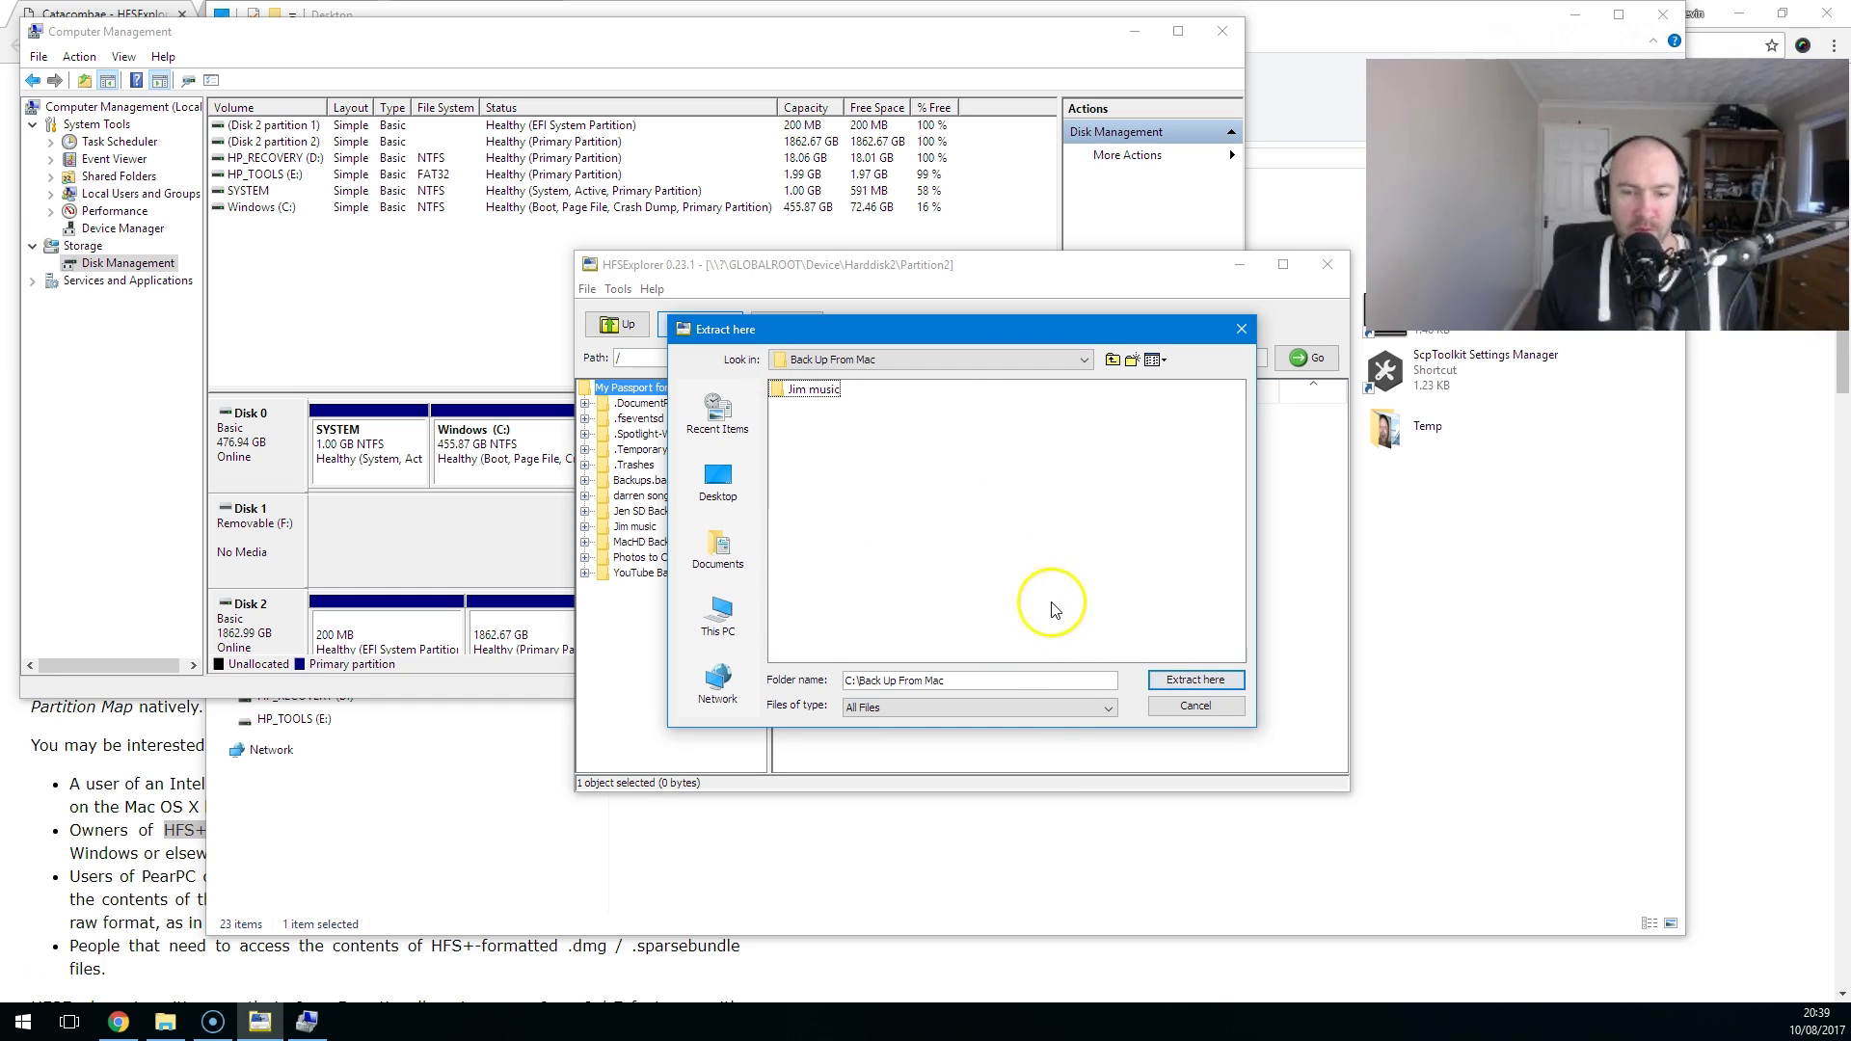
left_click(1196, 679)
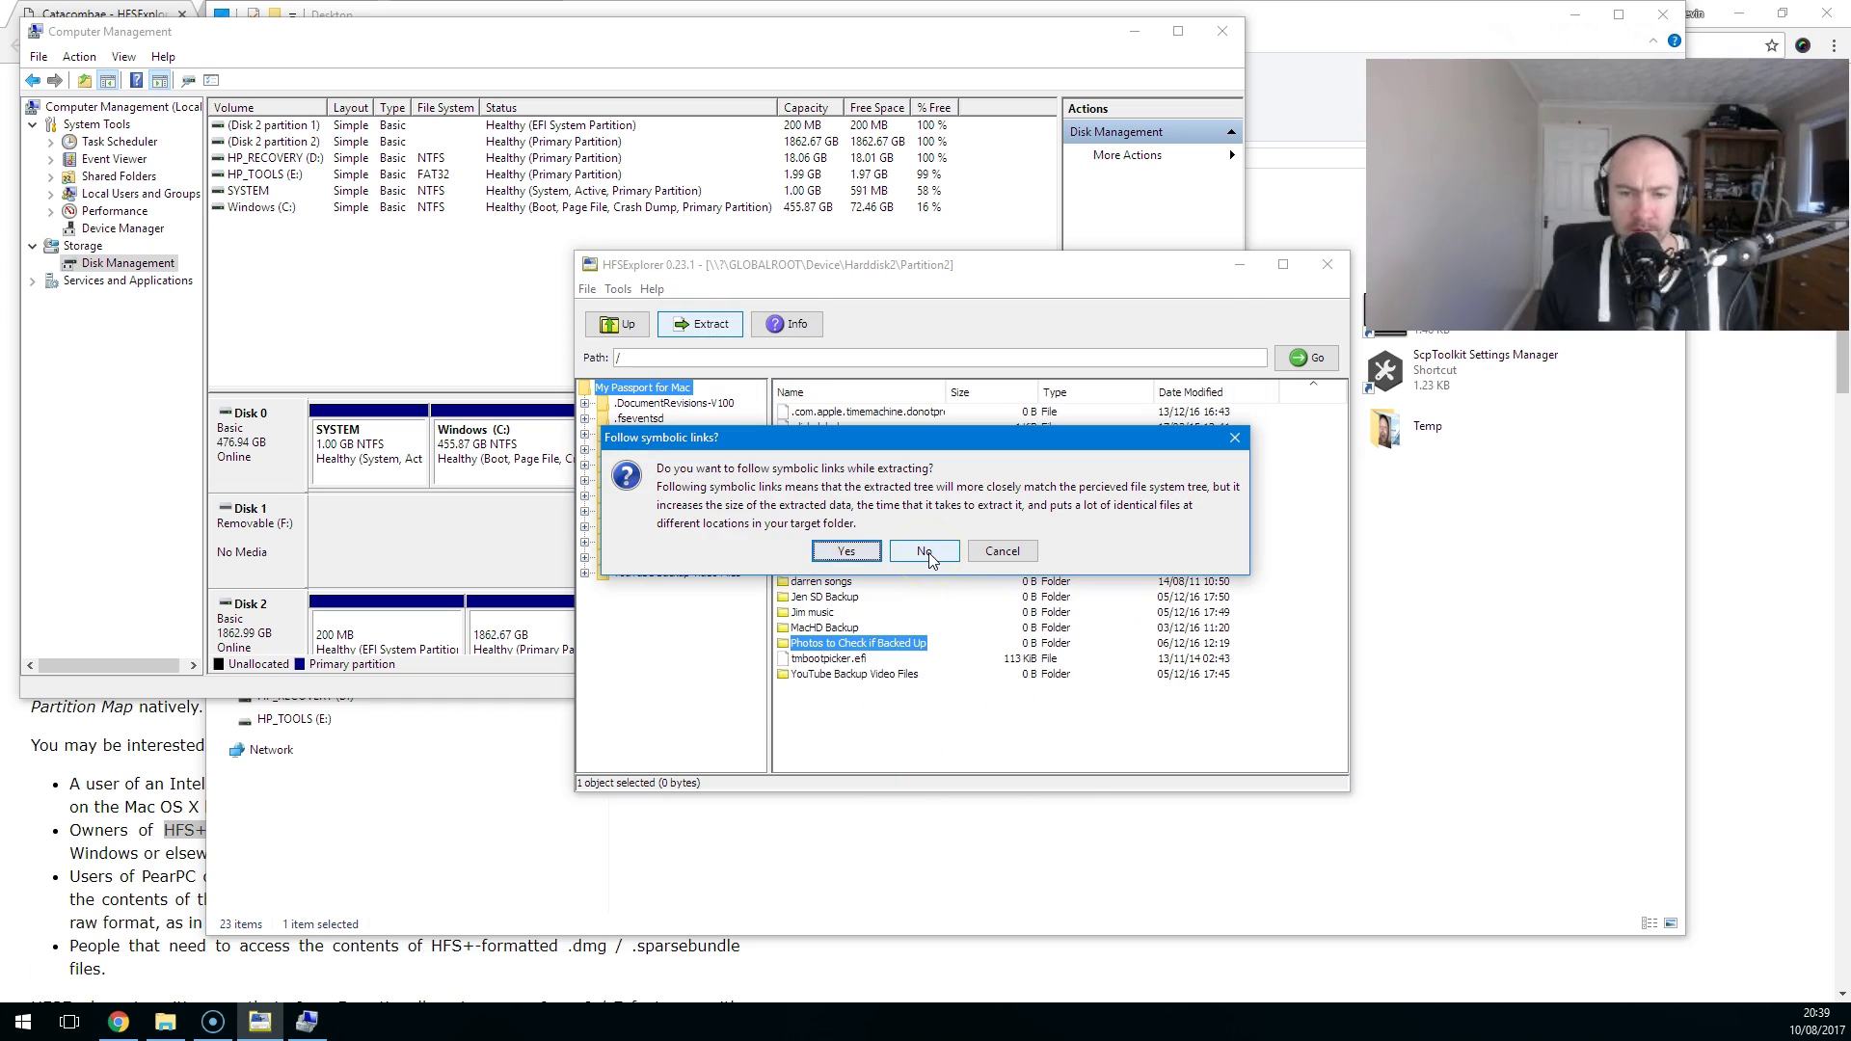
Decline following symbolic links and let the extraction reach 94.4%, 1.53 of 1.62 GB.
left_click(933, 508)
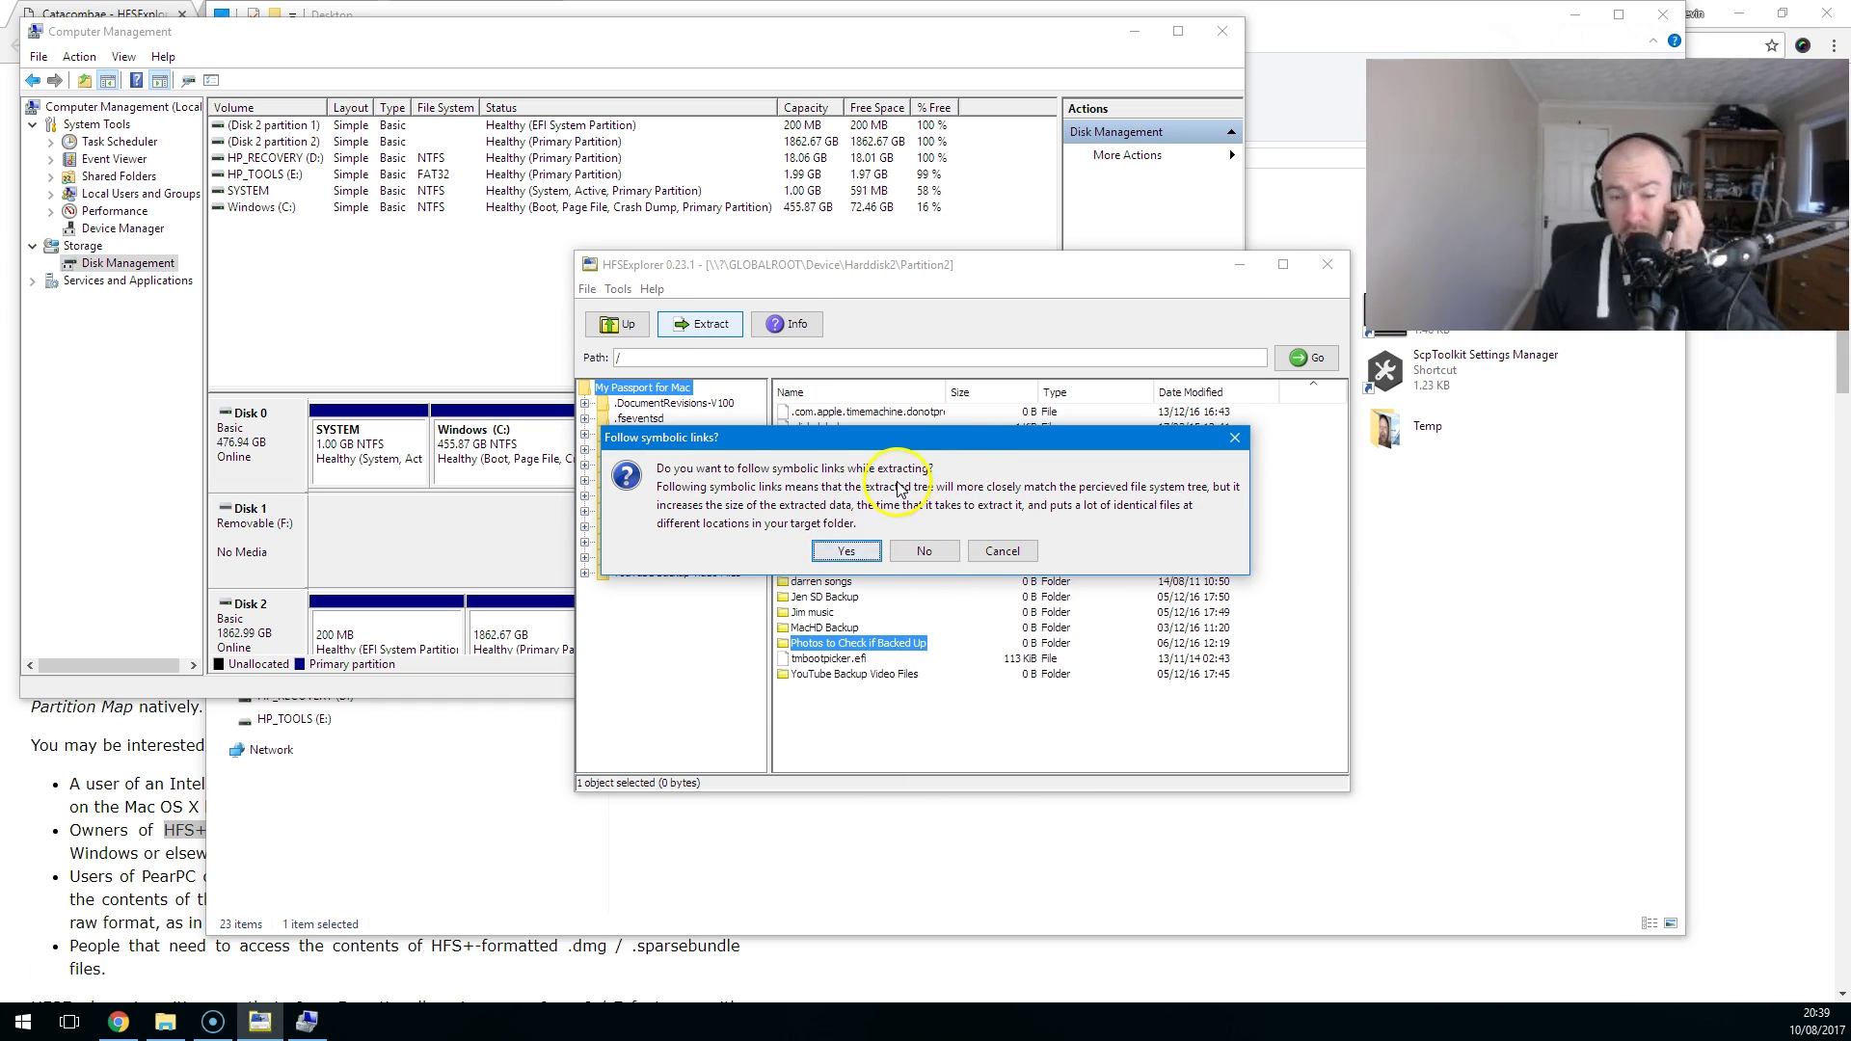
left_click(927, 554)
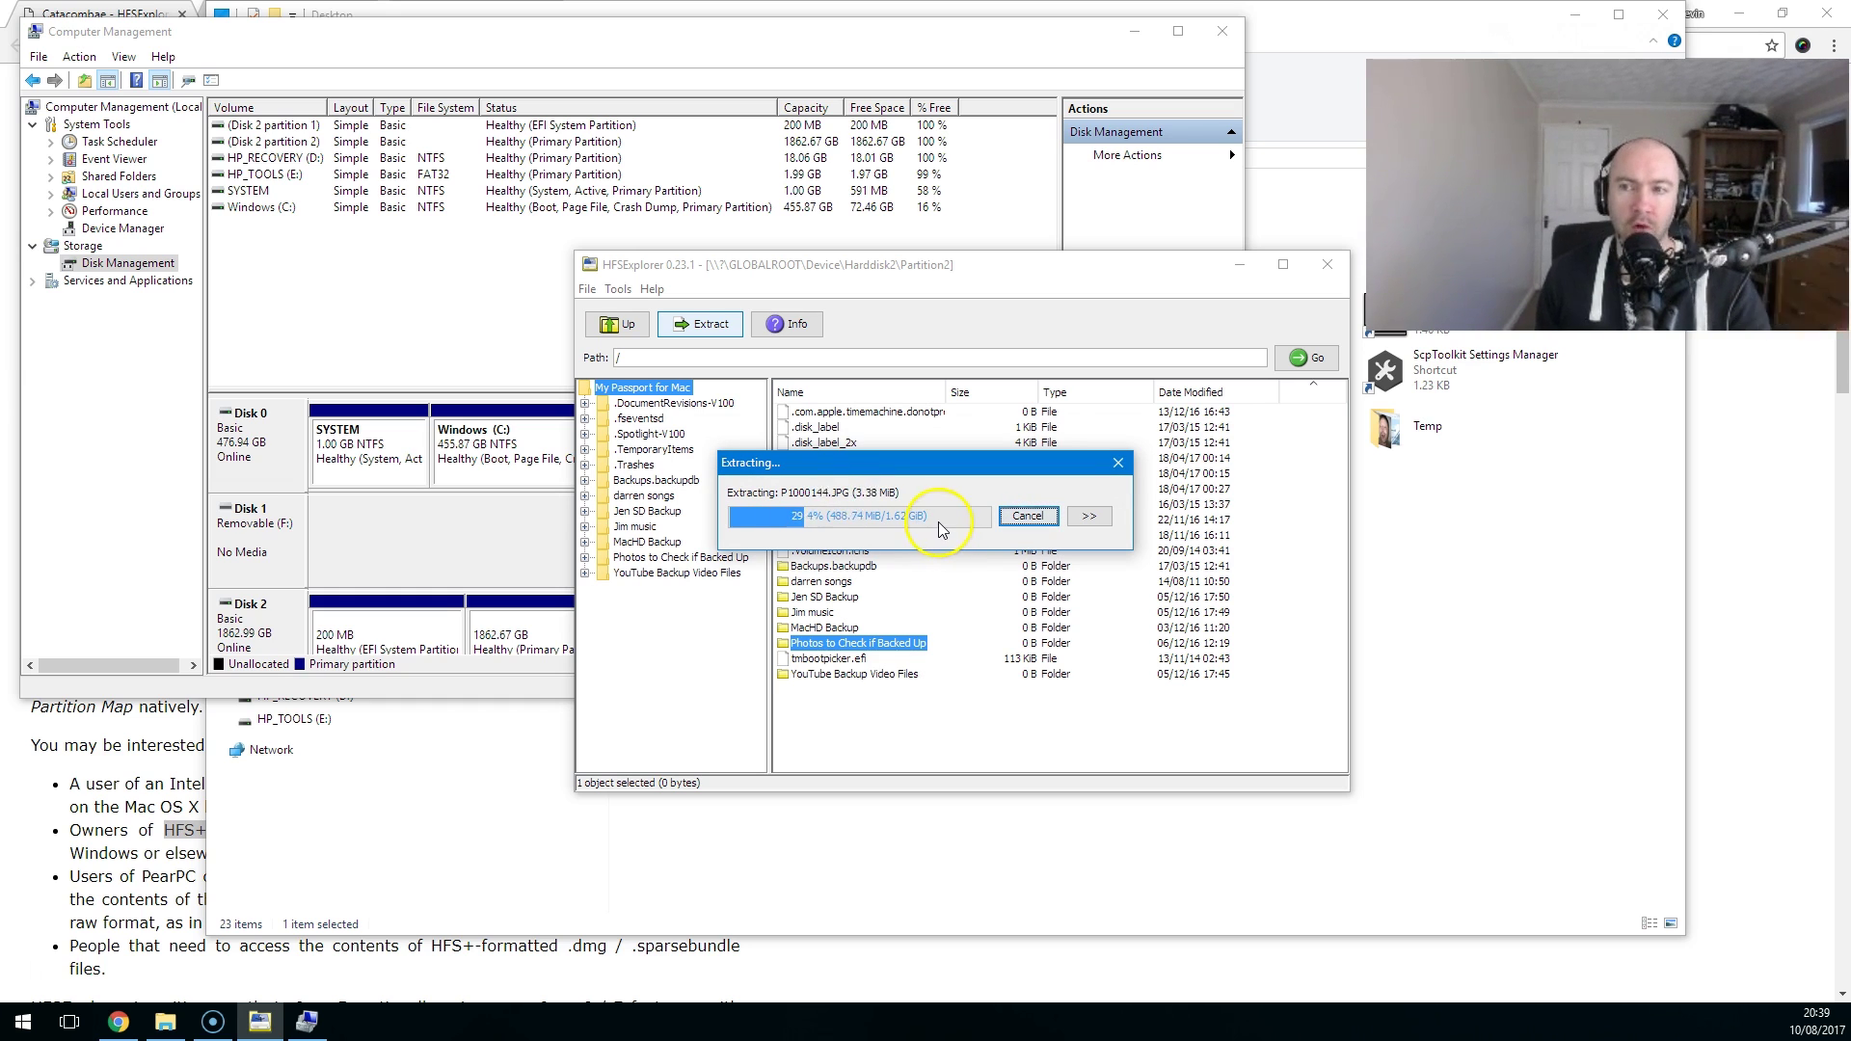
left_click(939, 520)
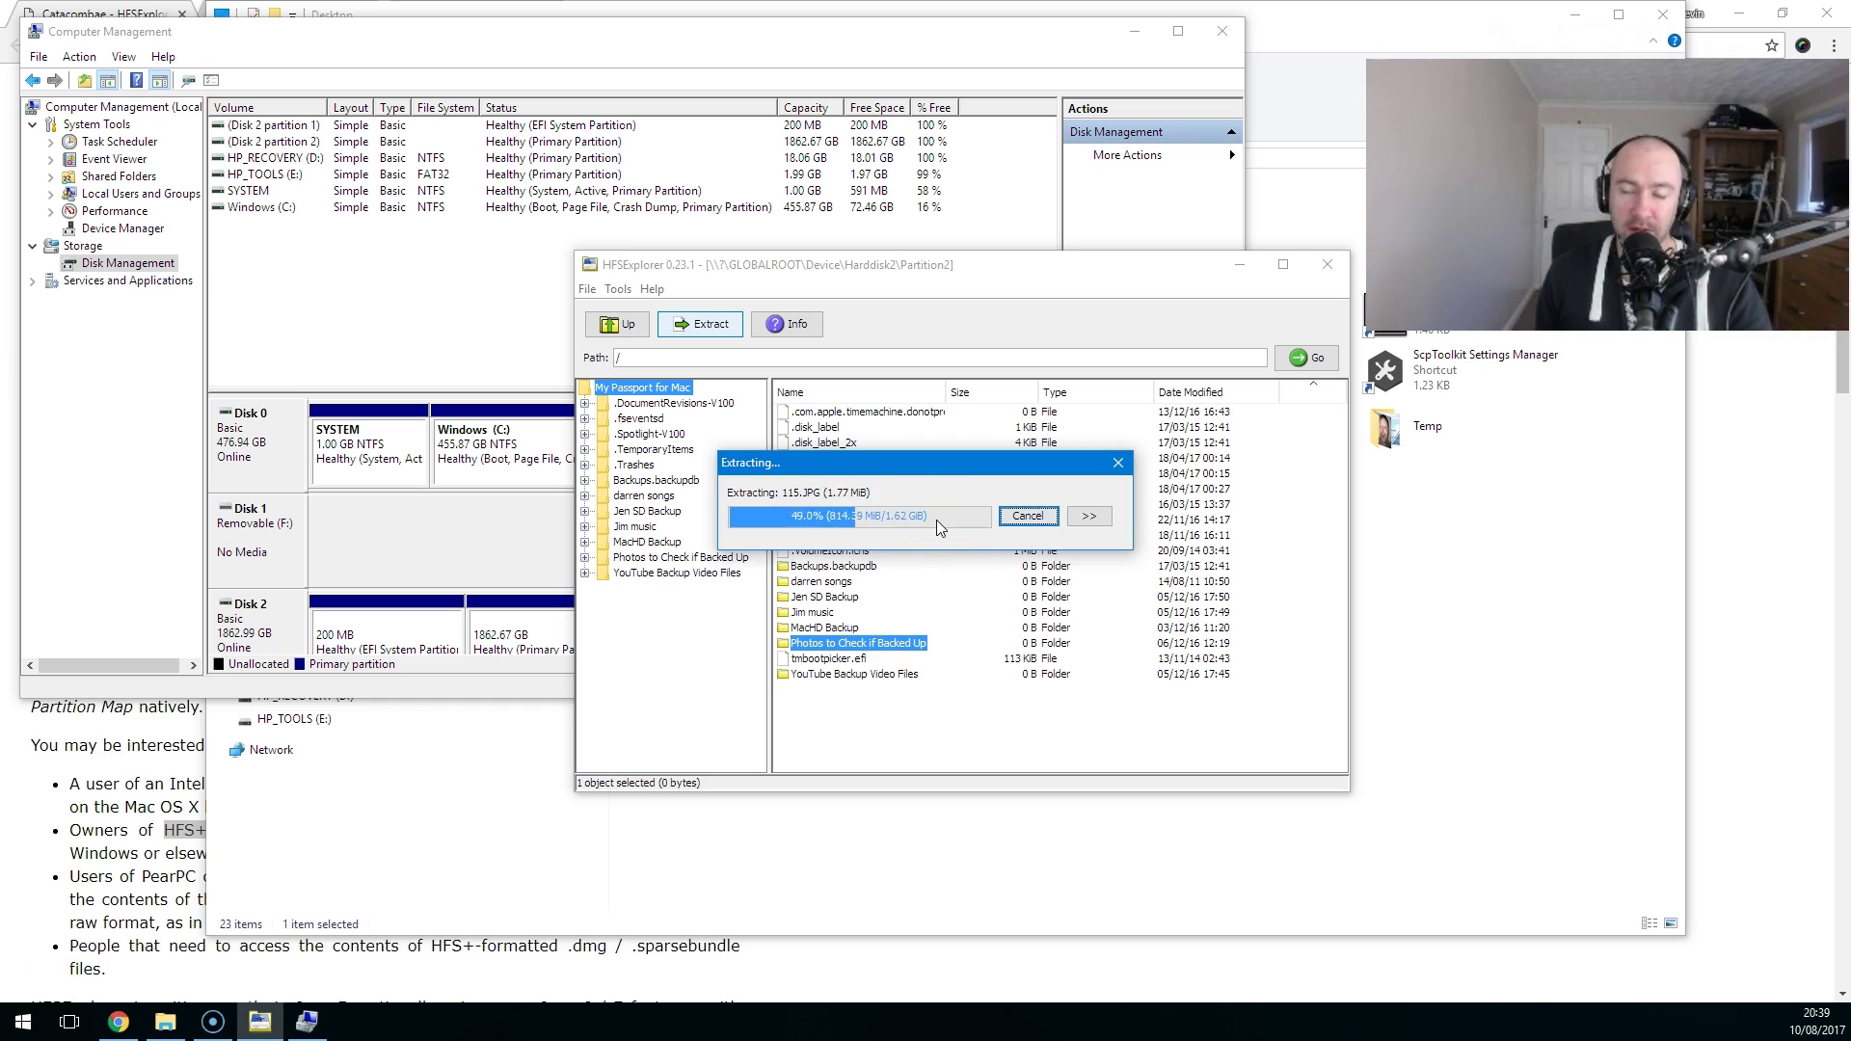
left_click(945, 505)
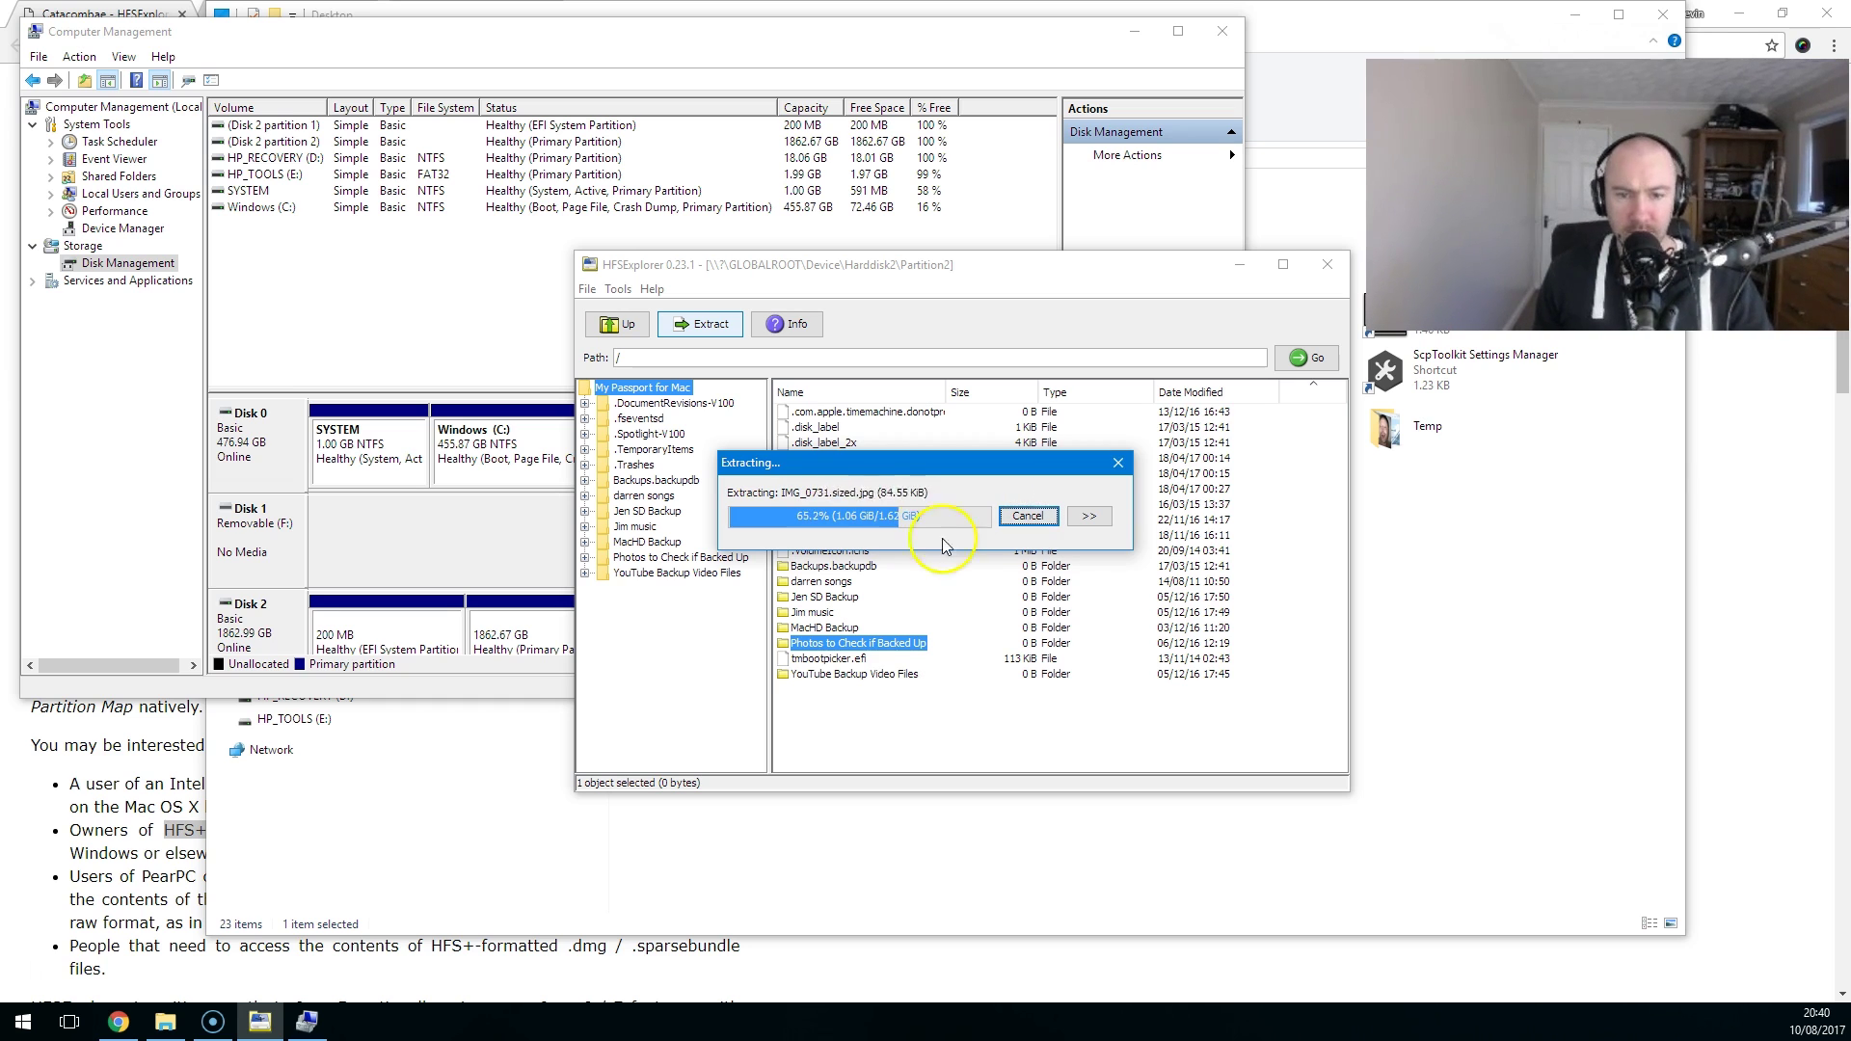
left_click(899, 536)
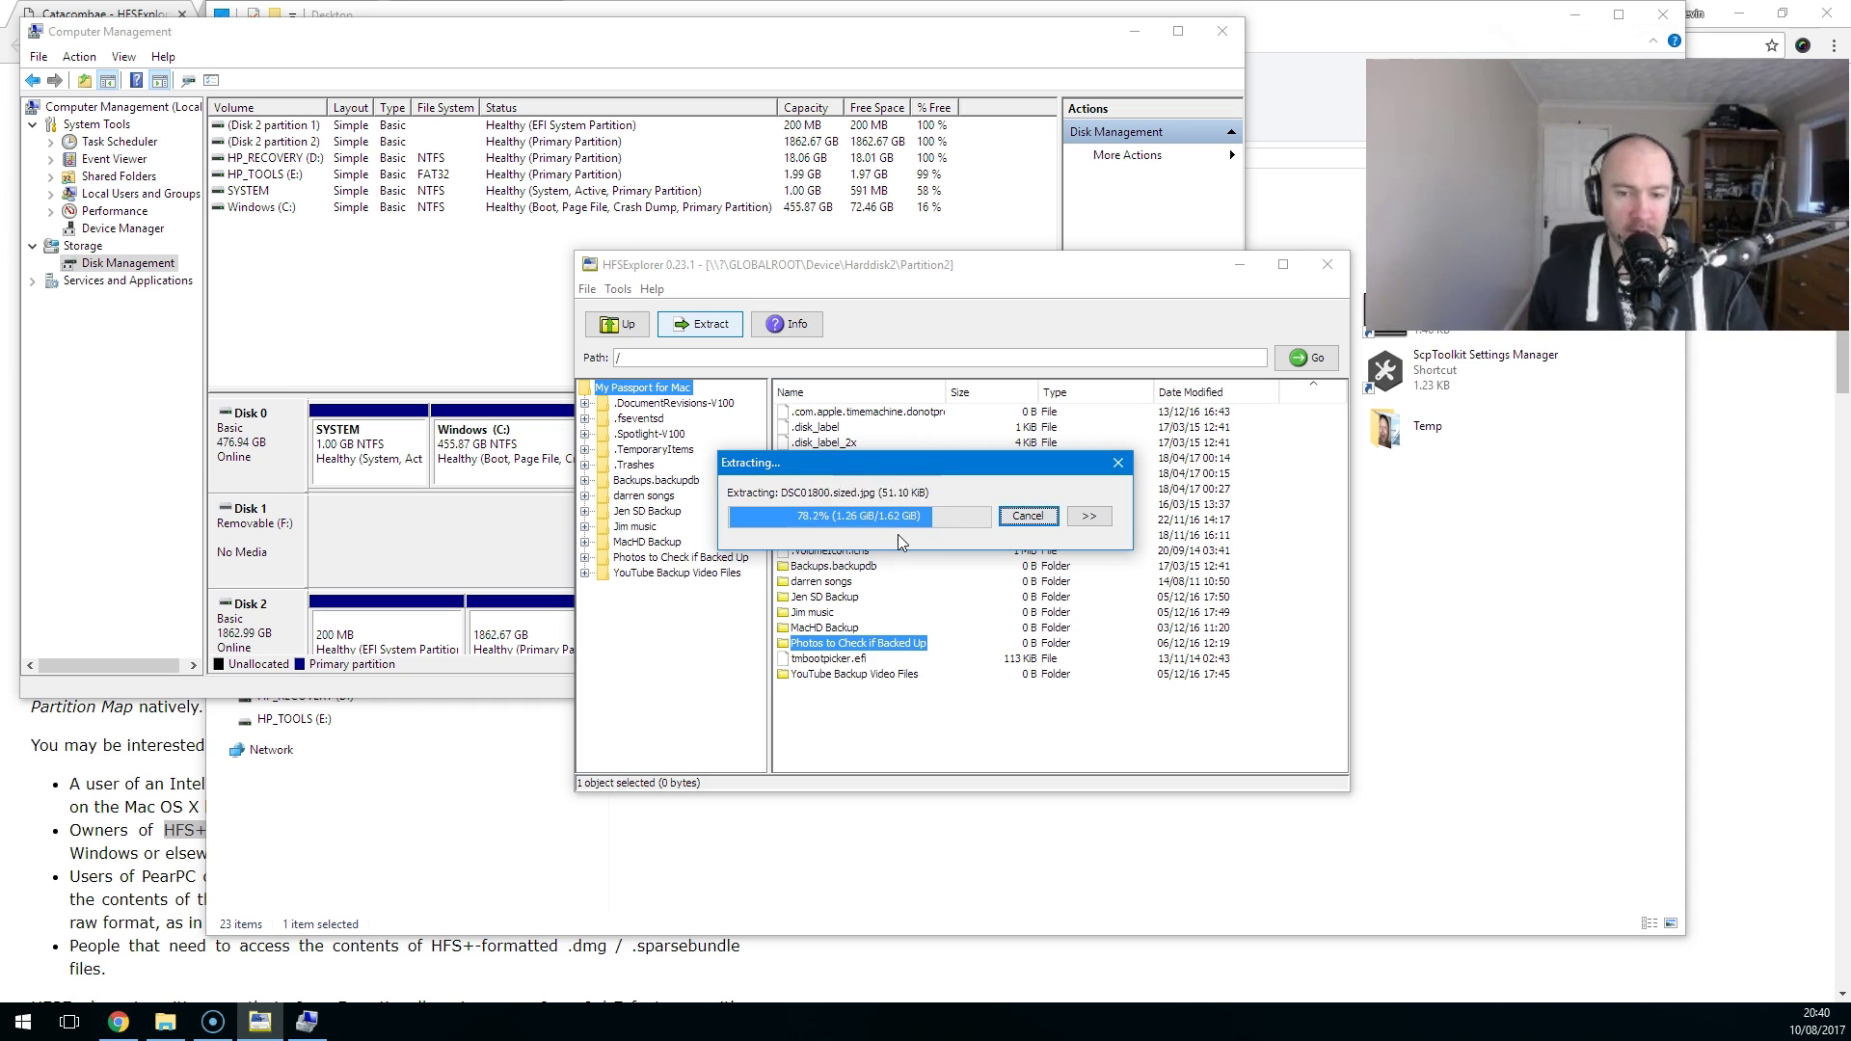
left_click(918, 515)
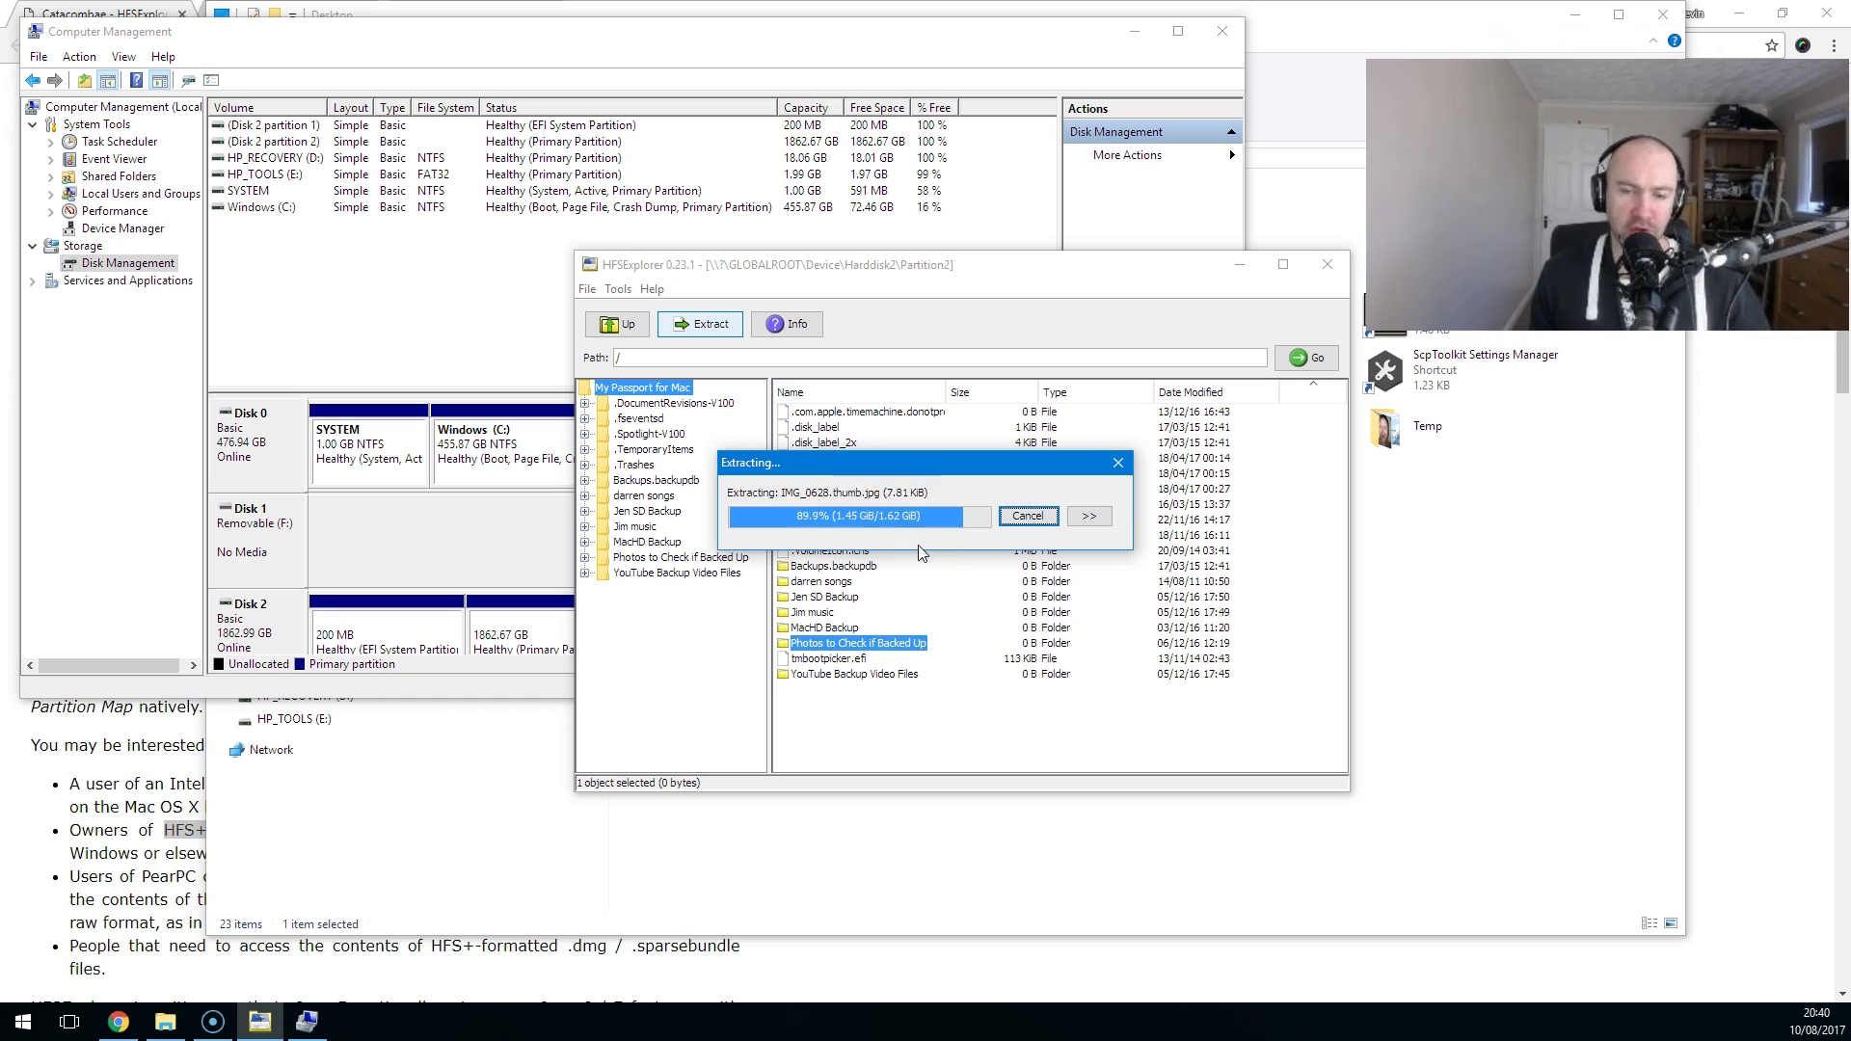
left_click(924, 529)
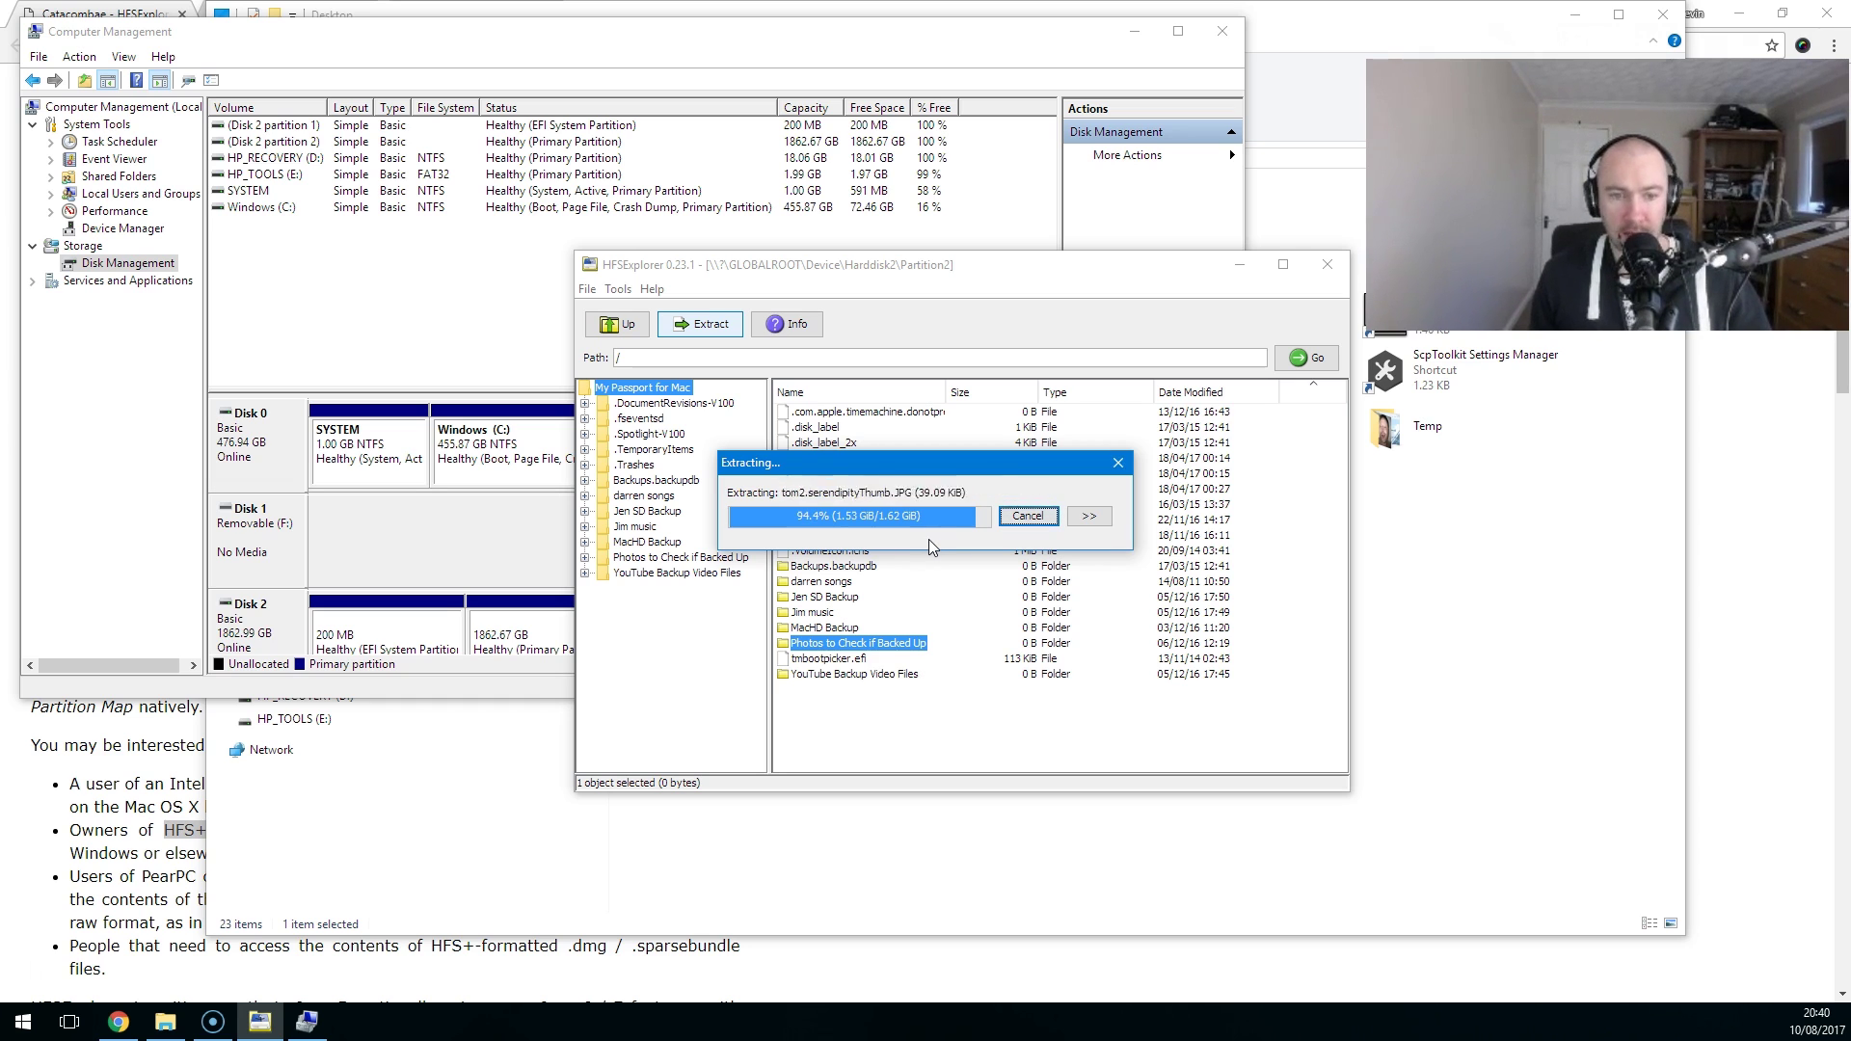
Revisit the Paragon HFS+ and MacDrive 10 pages, ending on the HFSExplorer tab.
left_click(117, 1022)
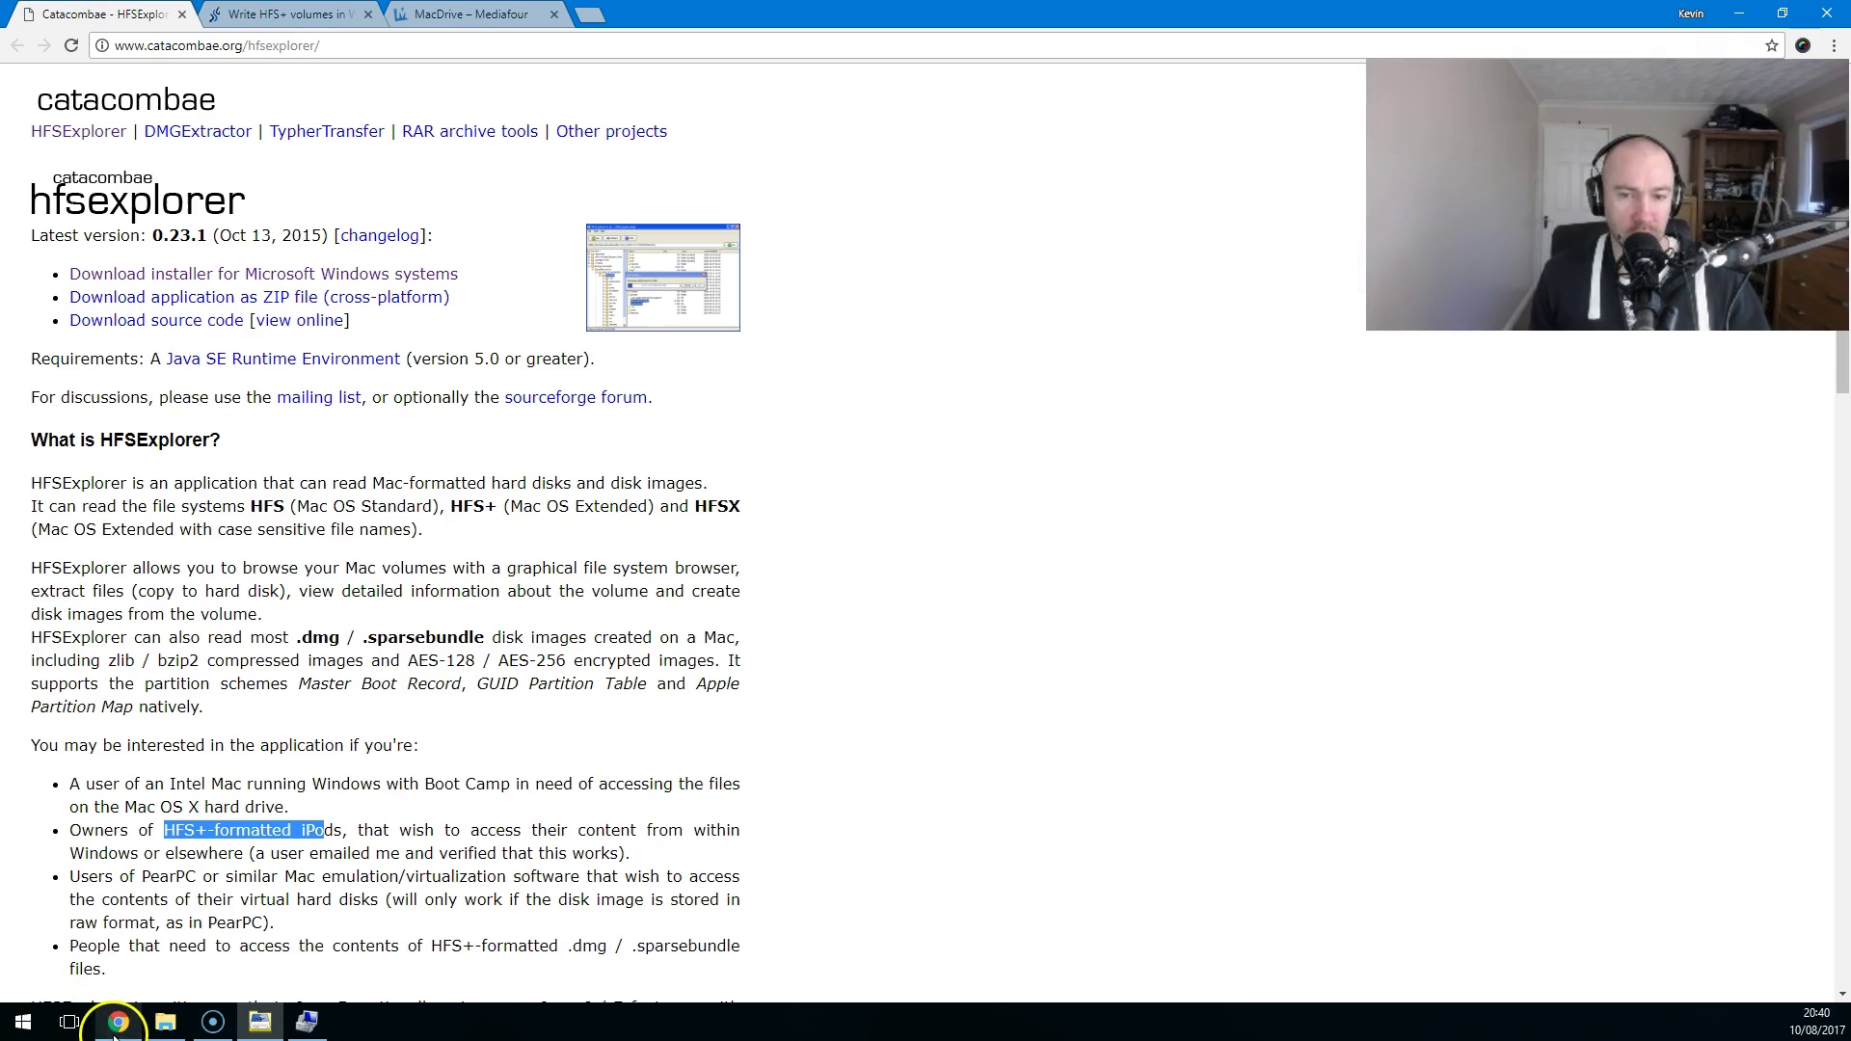
left_click(334, 11)
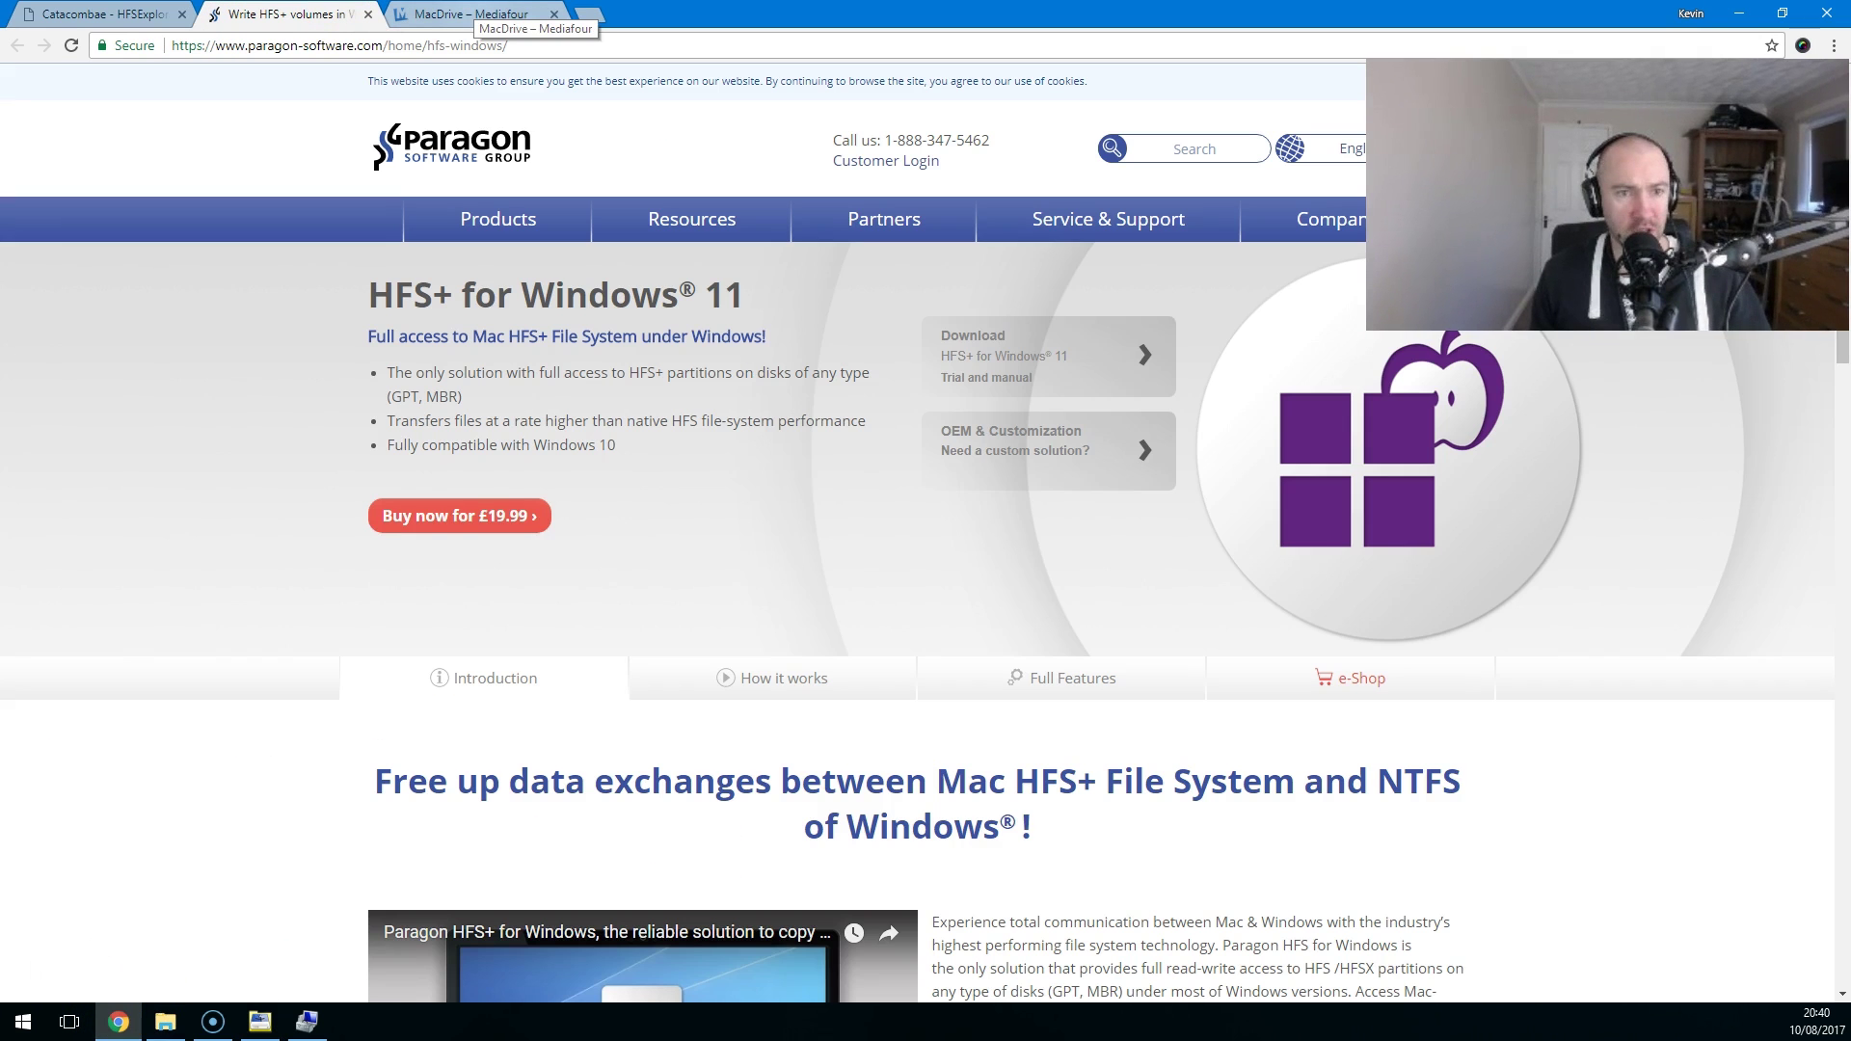
left_click(472, 13)
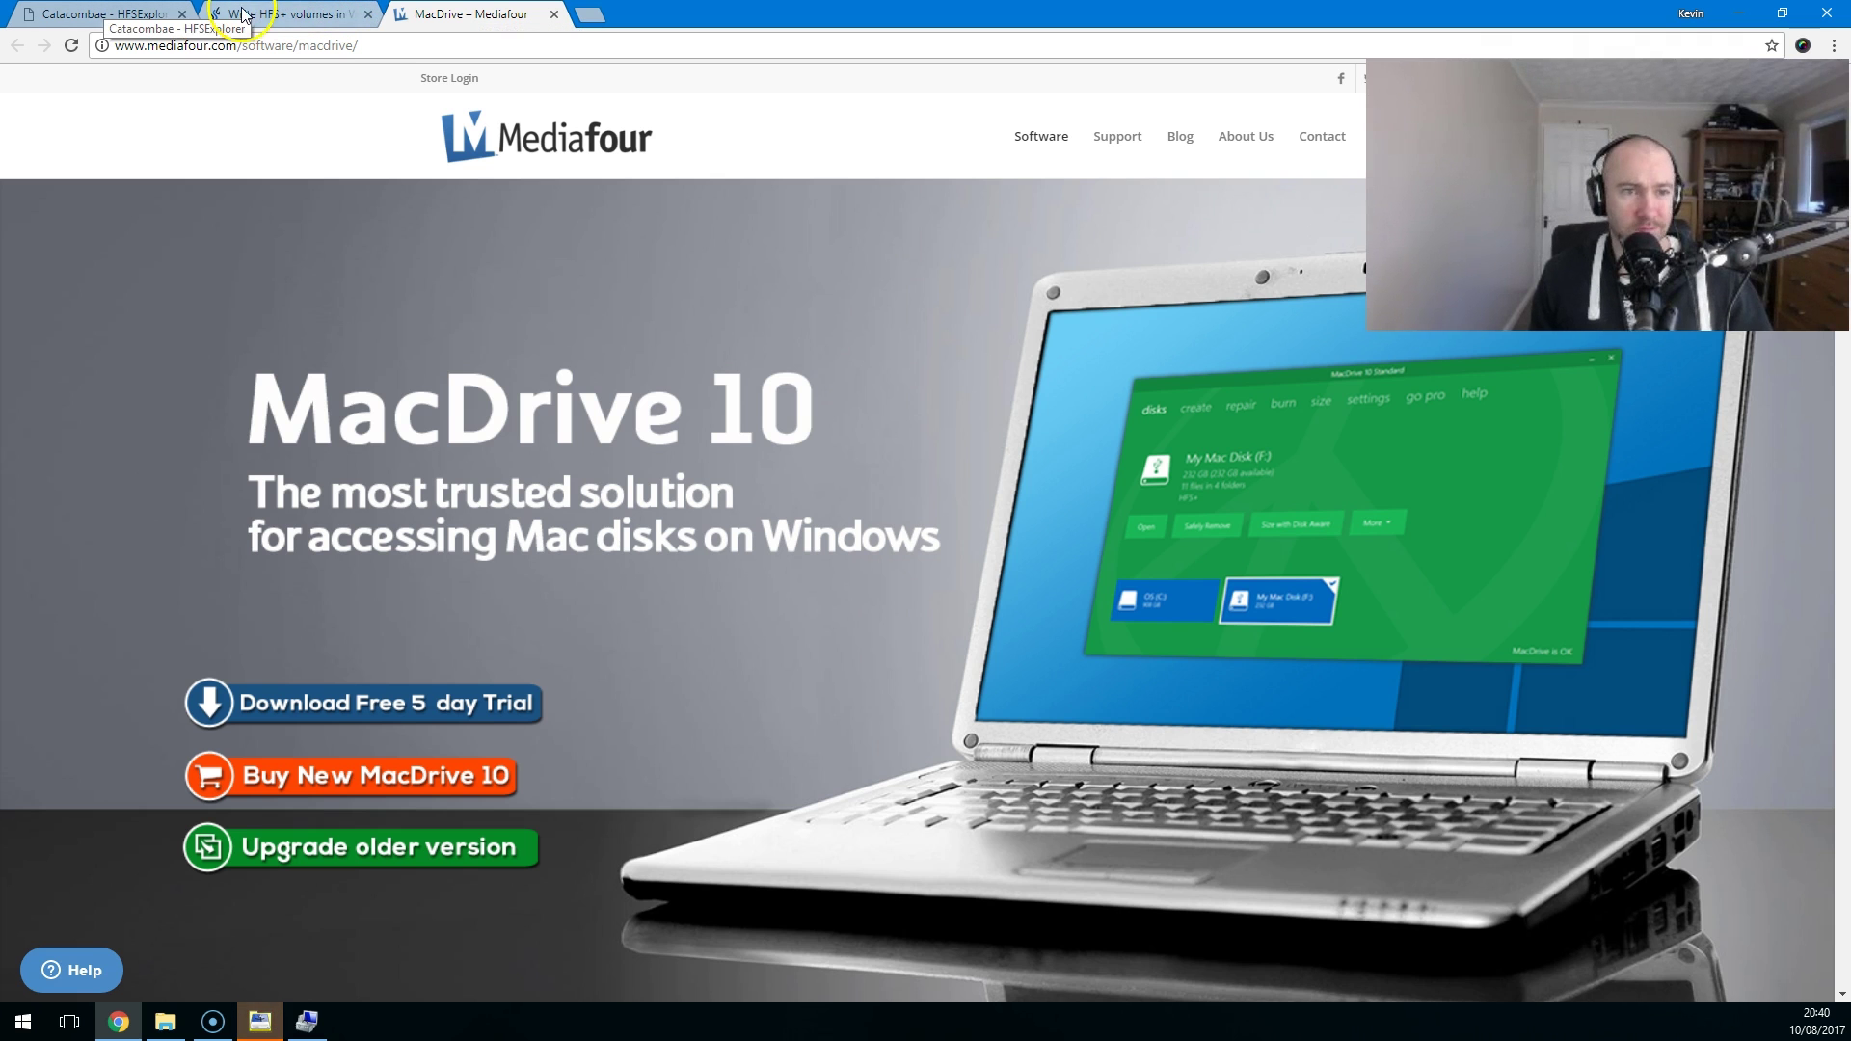
left_click(278, 14)
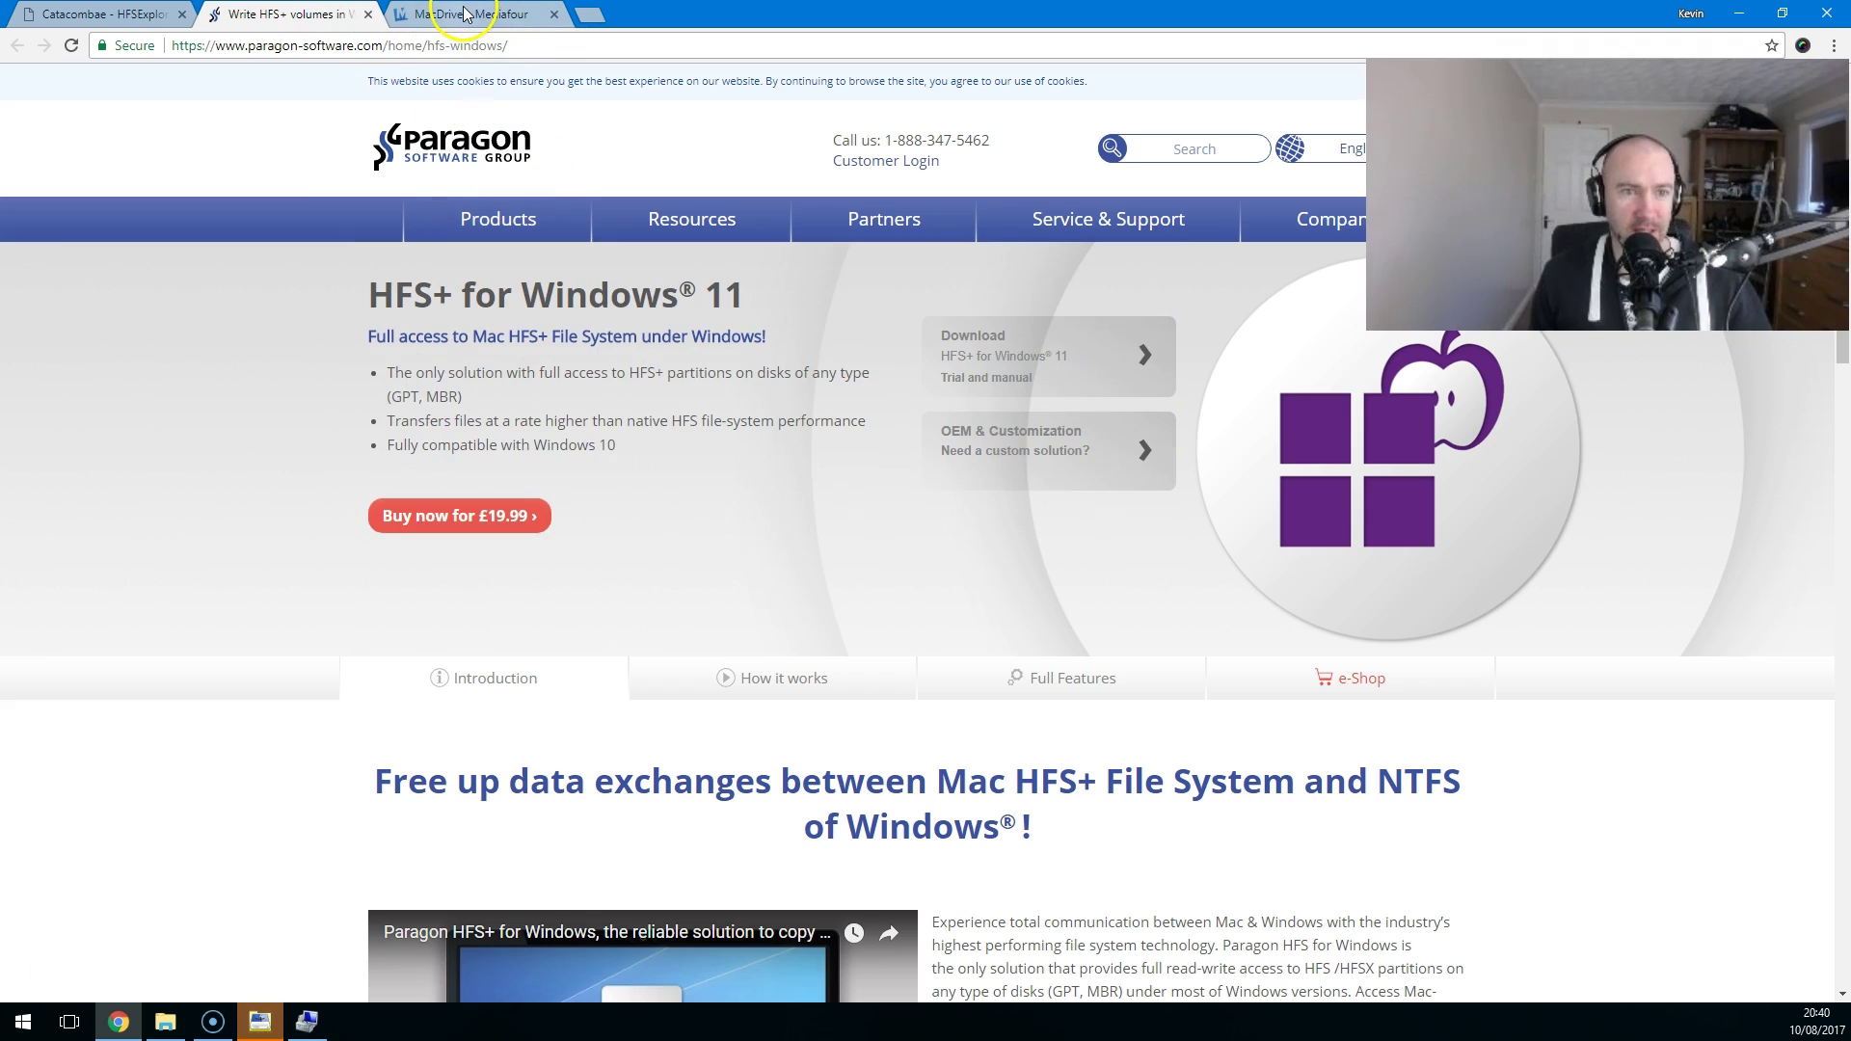
left_click(96, 13)
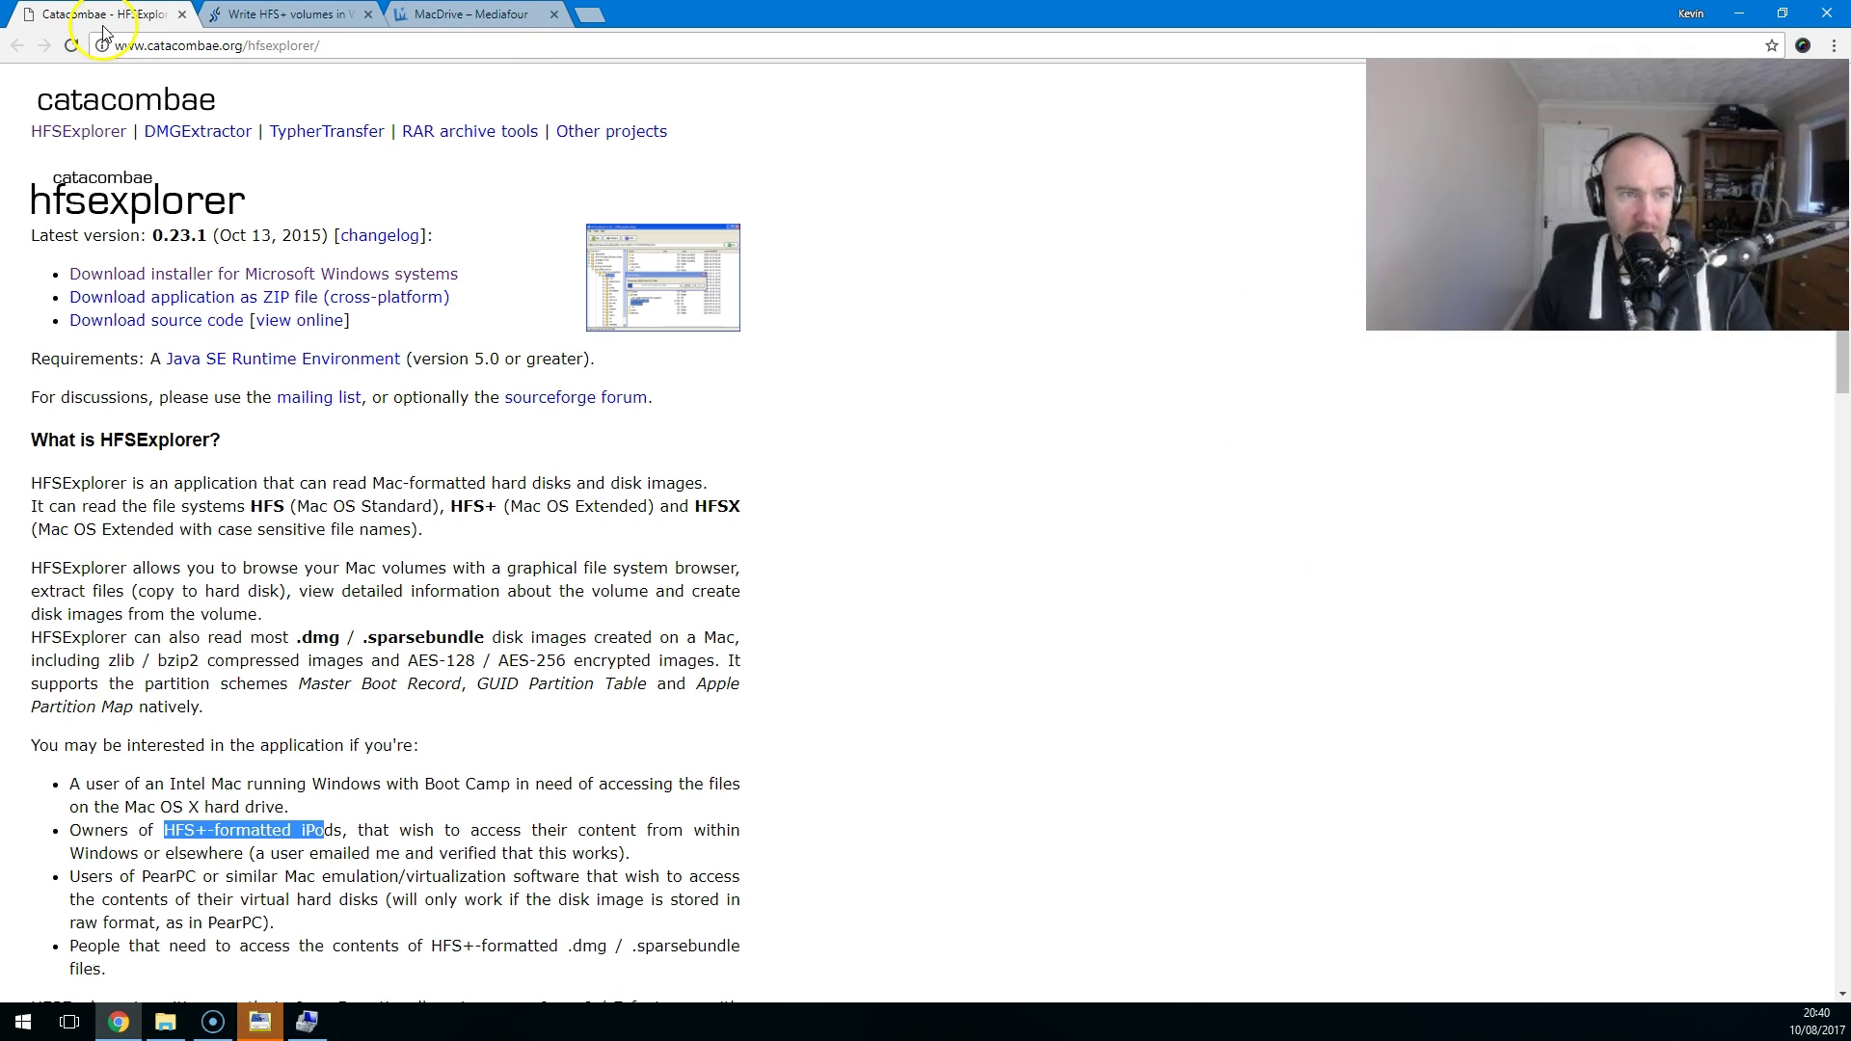
Confirm HFSExplorer's Extraction finished message, then cycle Paragon and MacDrive tabs back to HFSExplorer.
left_click(259, 1021)
left_click(924, 531)
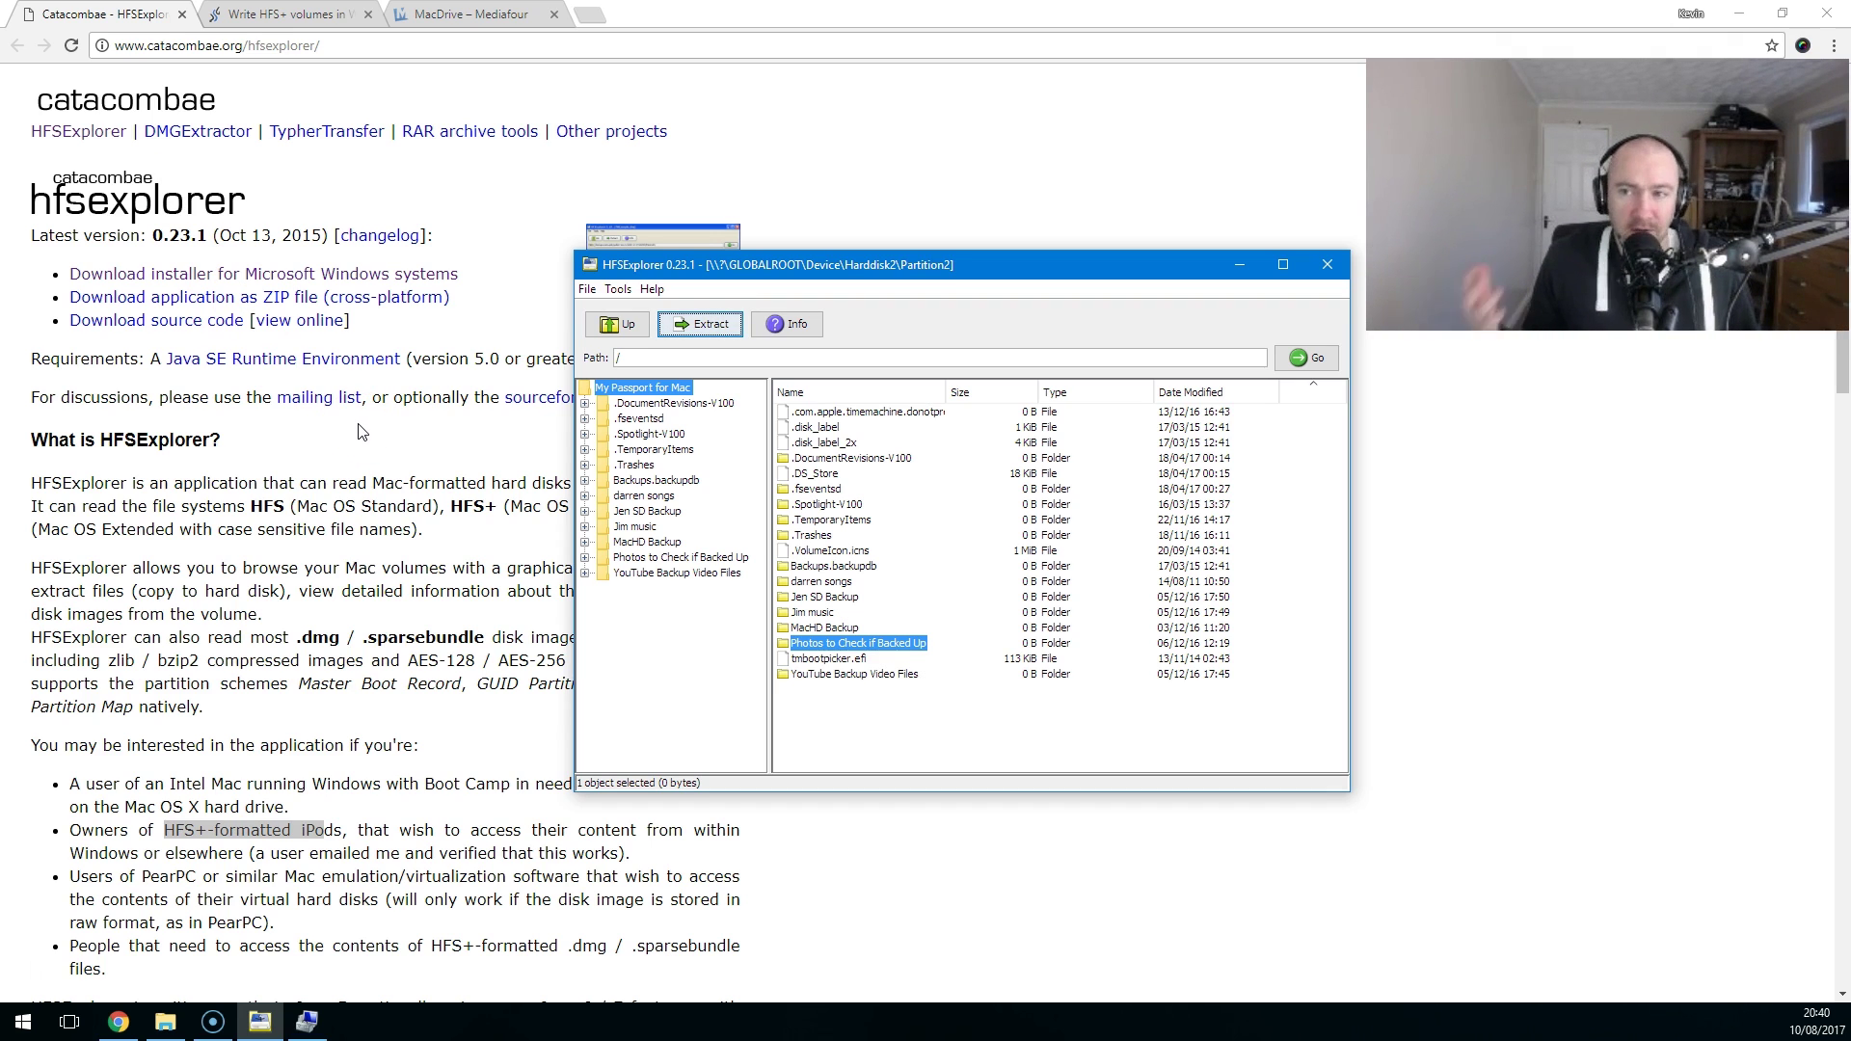
left_click(289, 14)
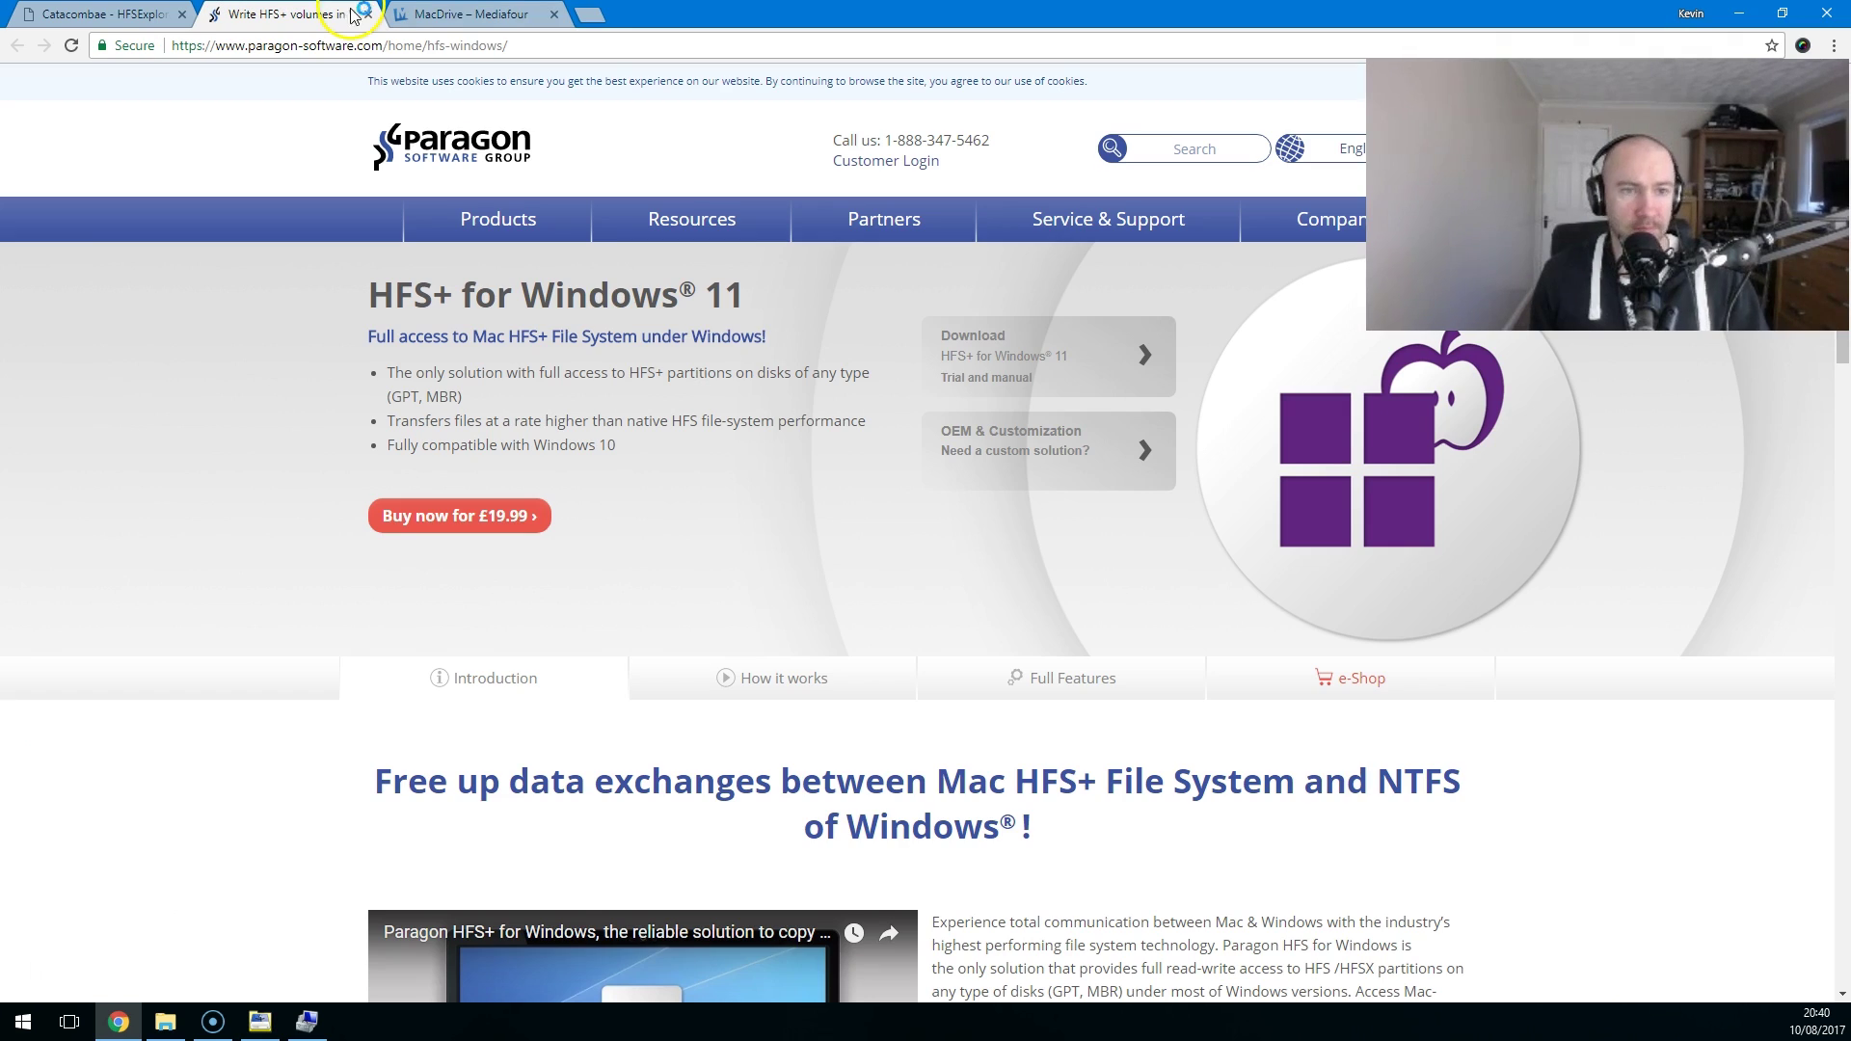
left_click(453, 14)
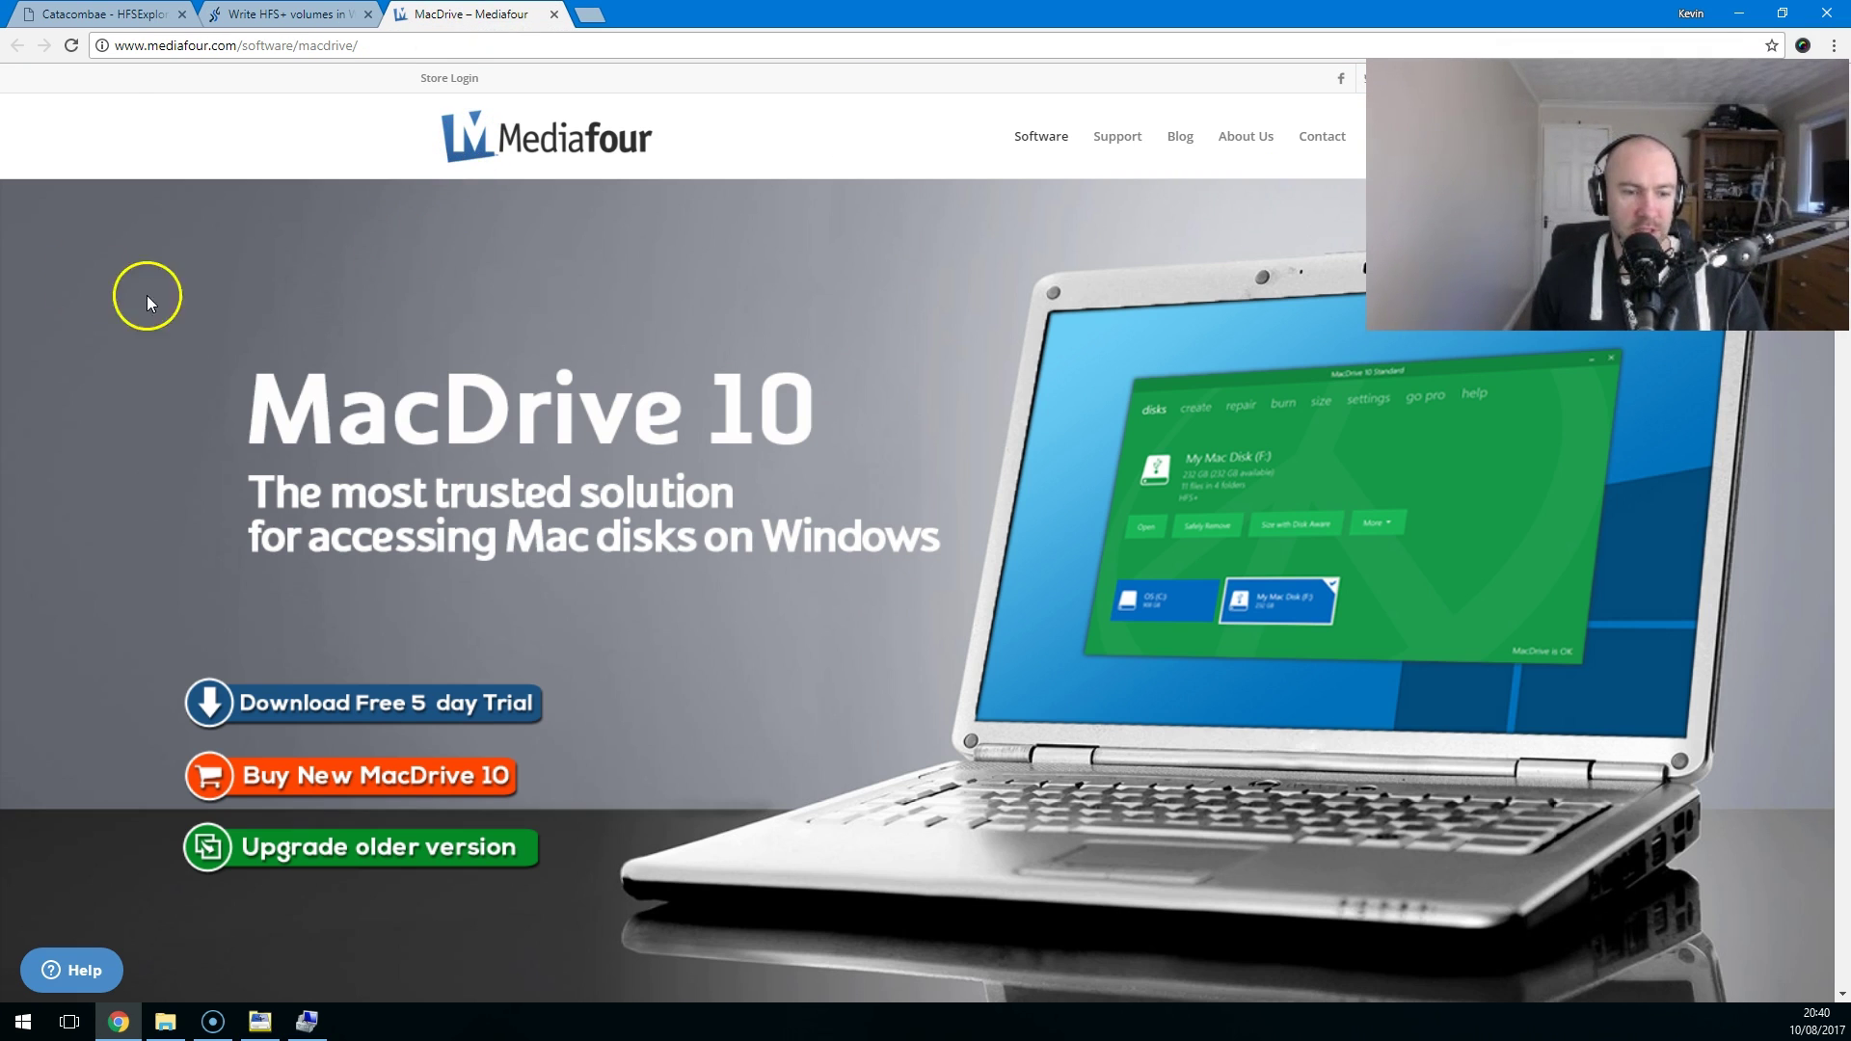
left_click(107, 14)
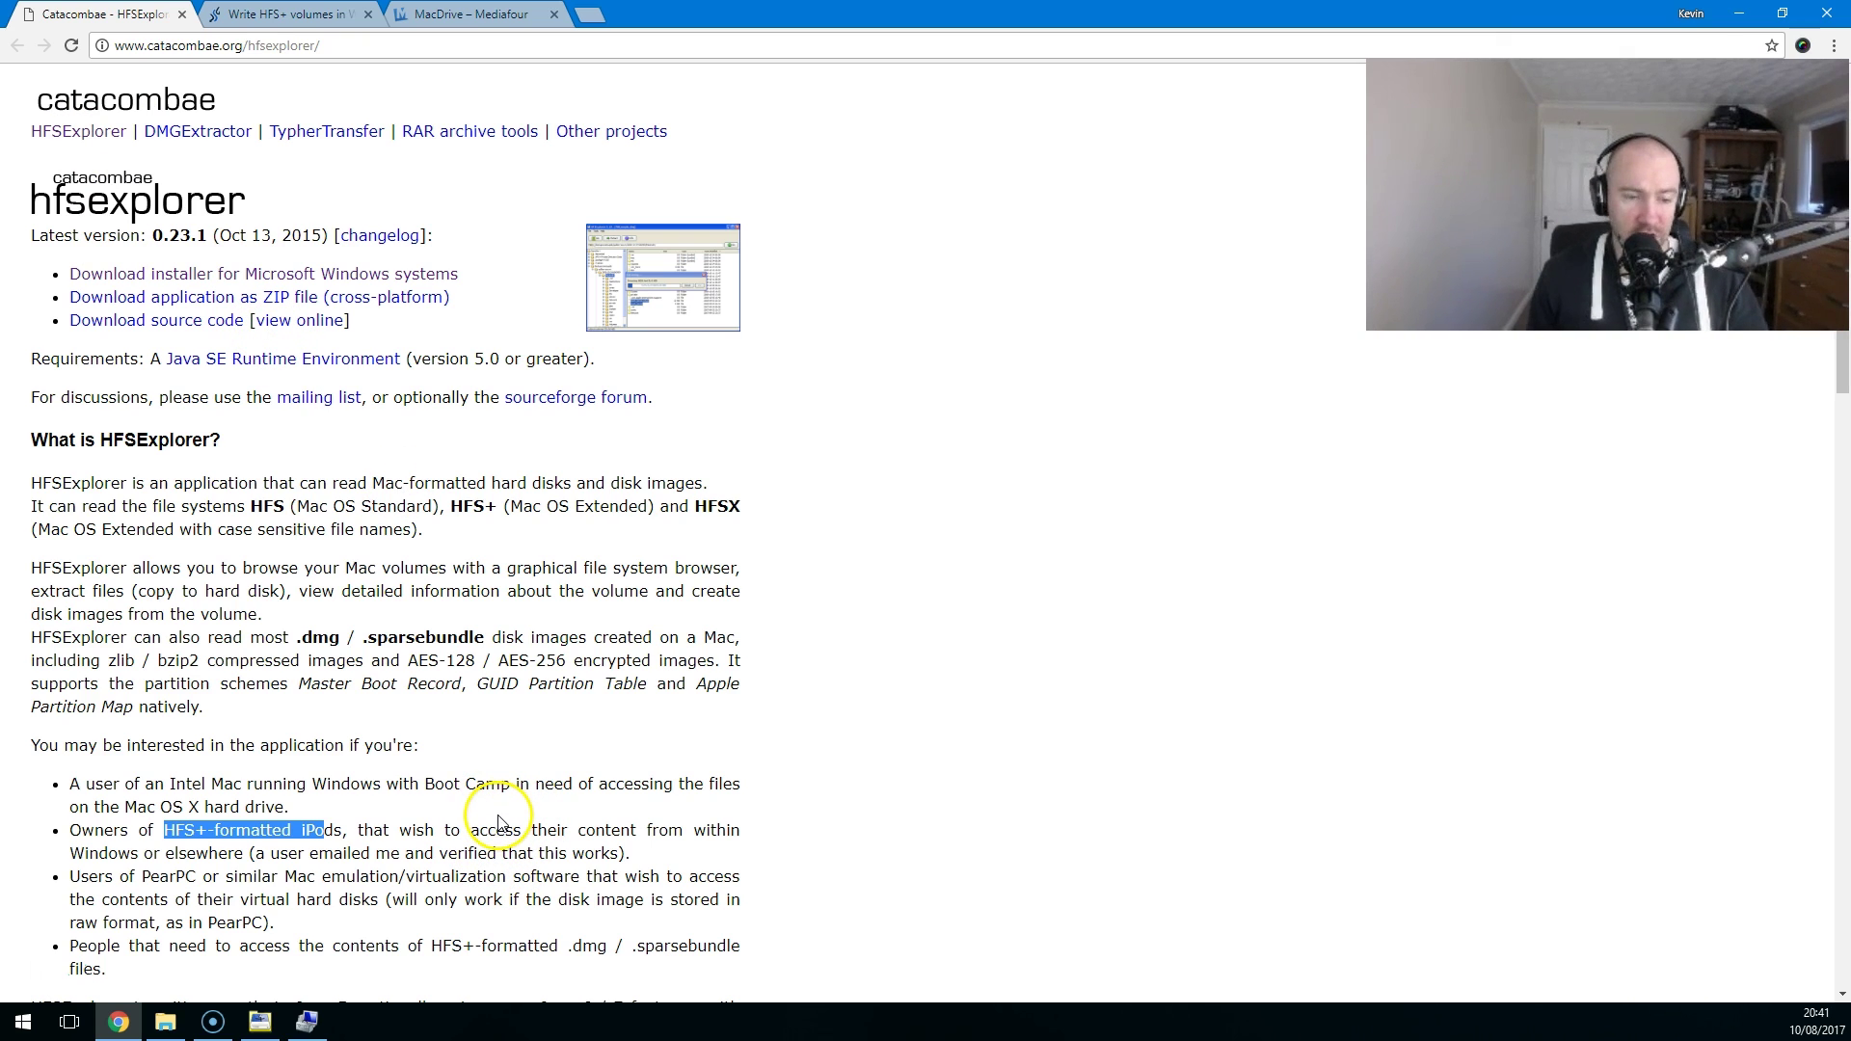
left_click(307, 1021)
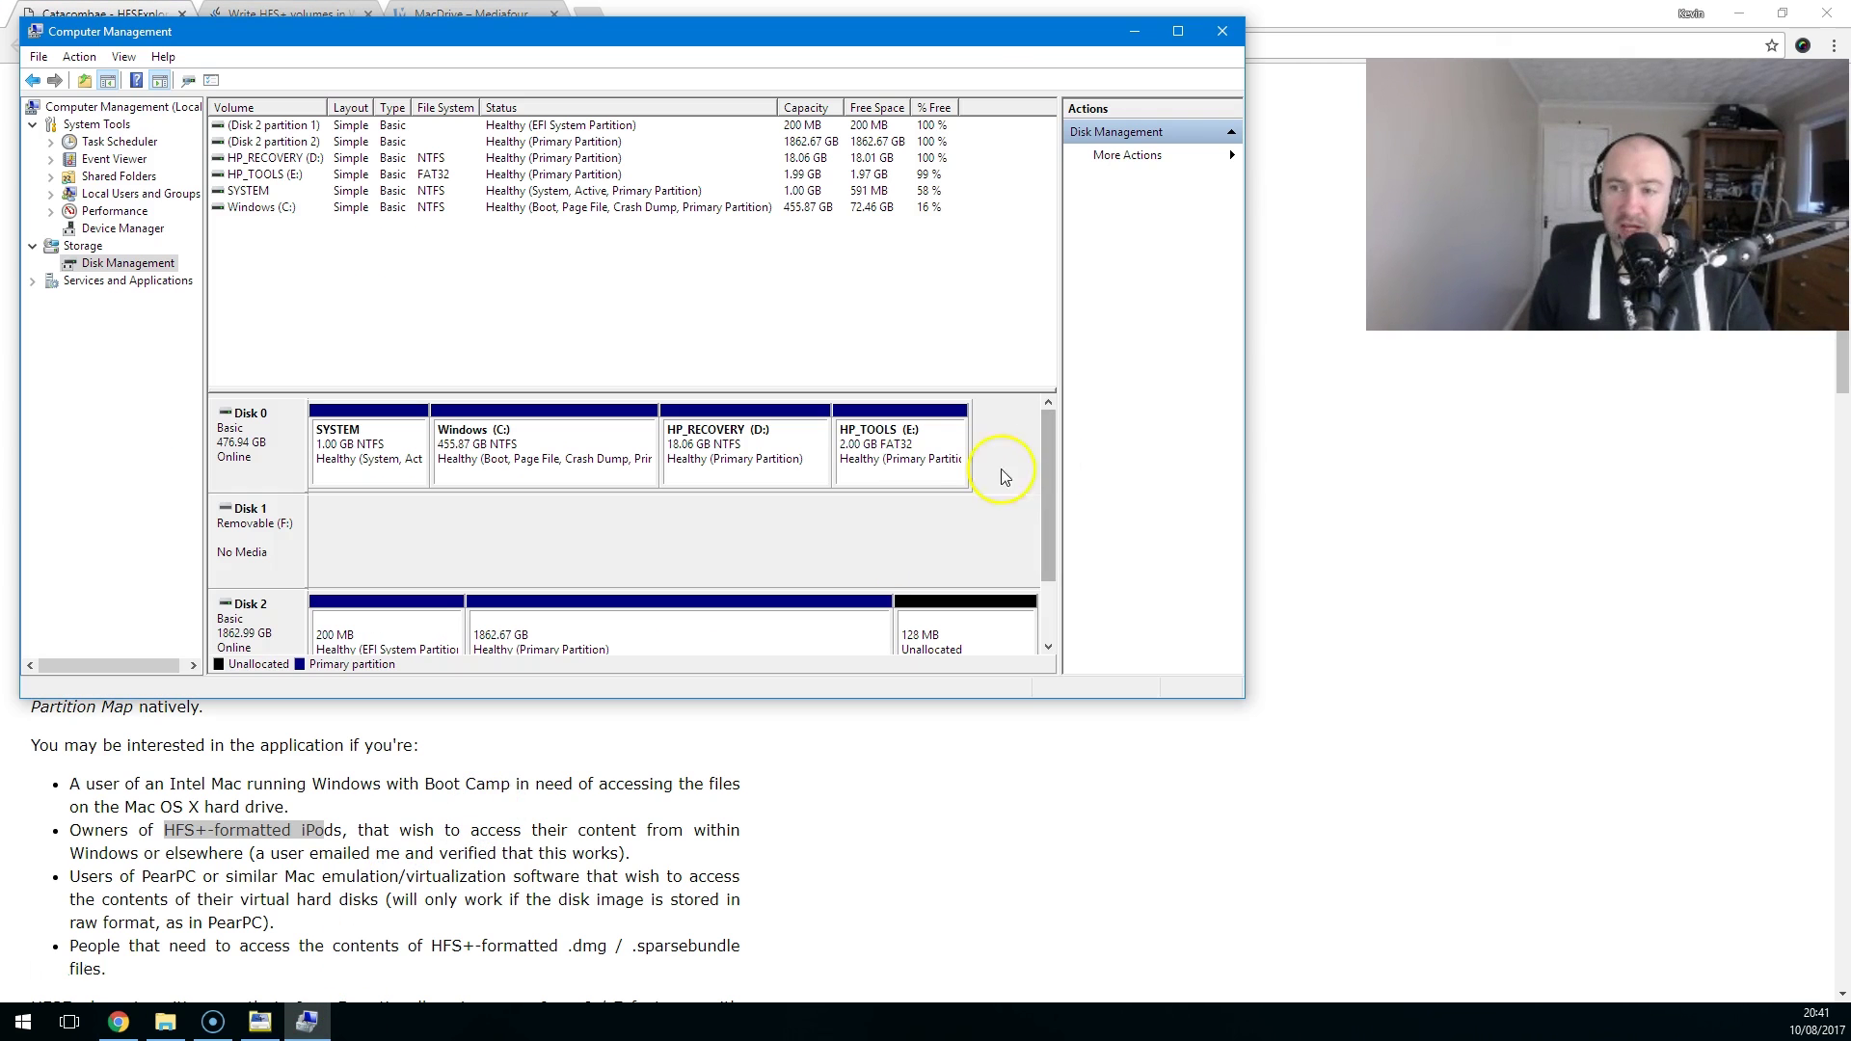
left_click(766, 772)
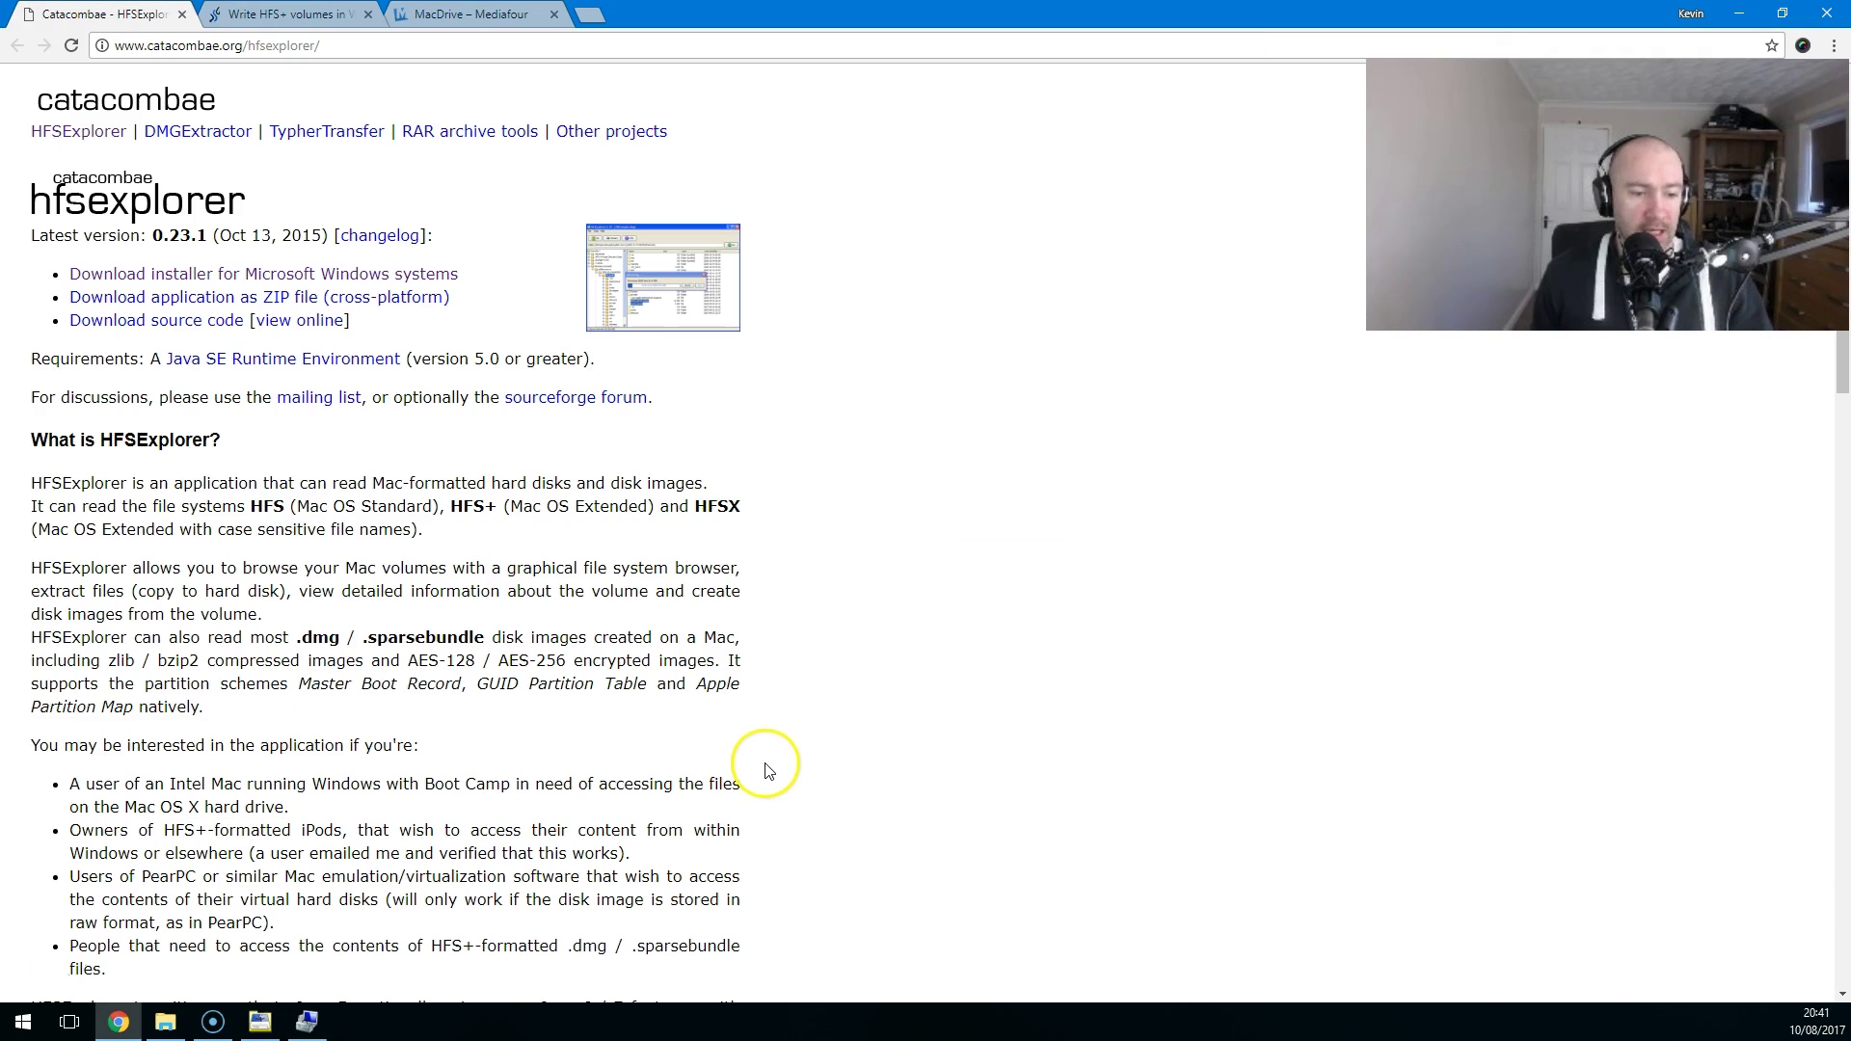